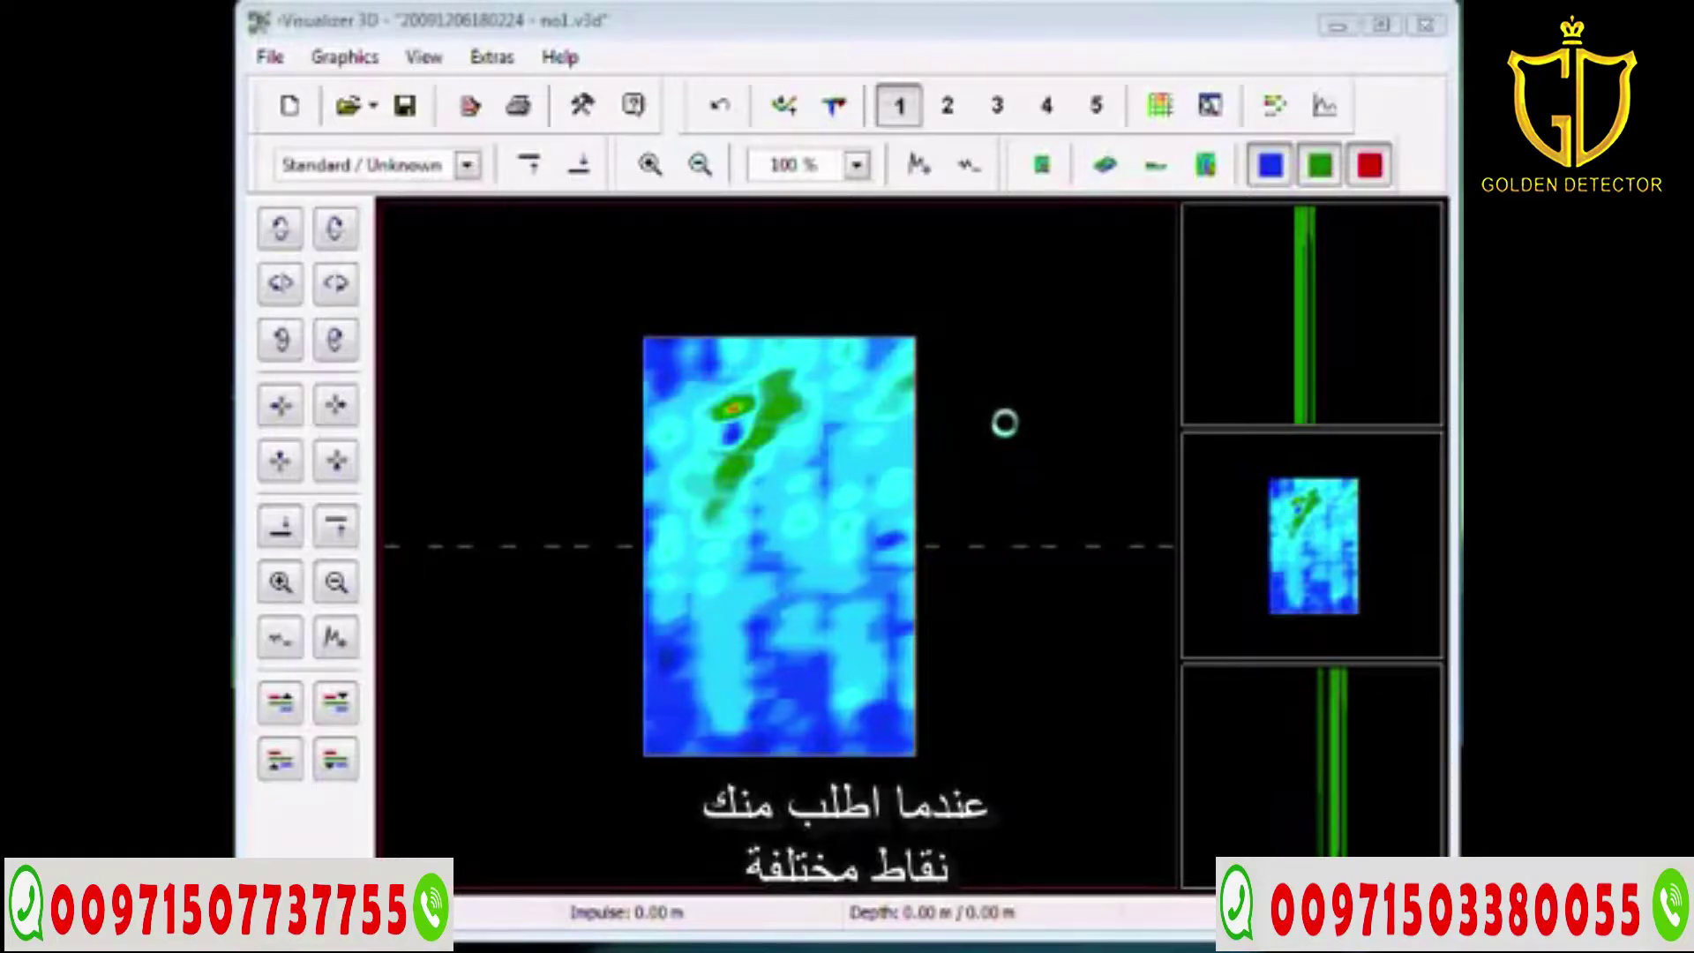
# Step: Switch the main view to a tilted perspective relief with maximized height differences
pyautogui.click(1103, 167)
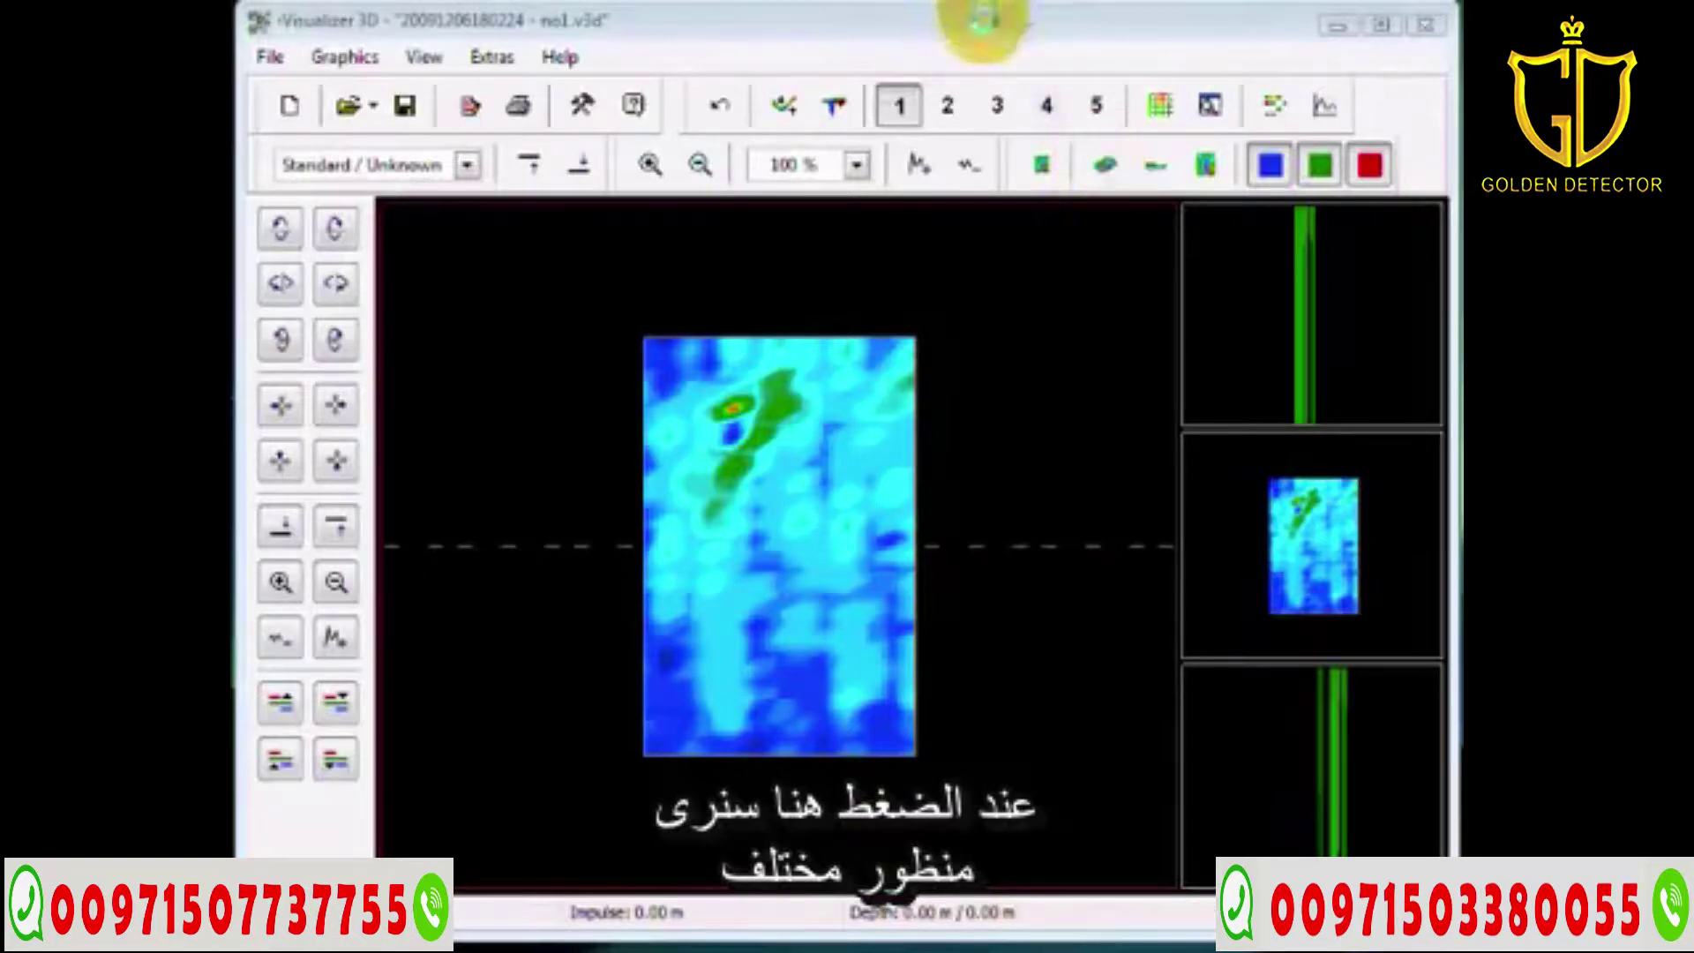
pyautogui.click(984, 22)
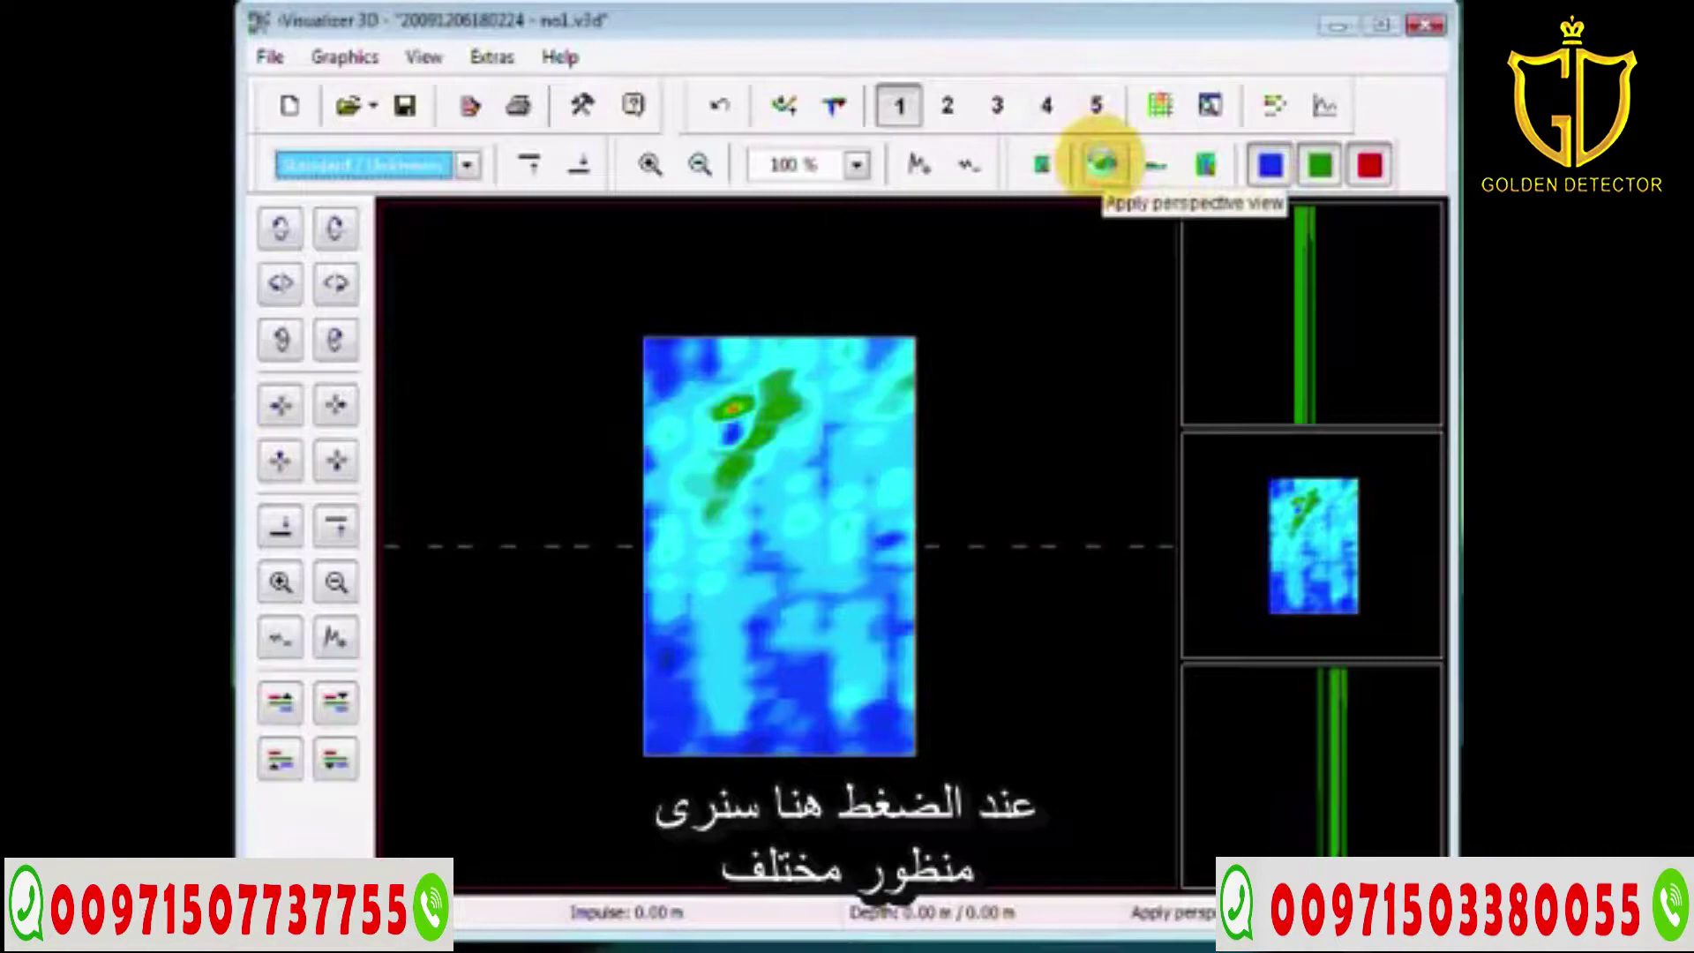
pyautogui.click(1102, 163)
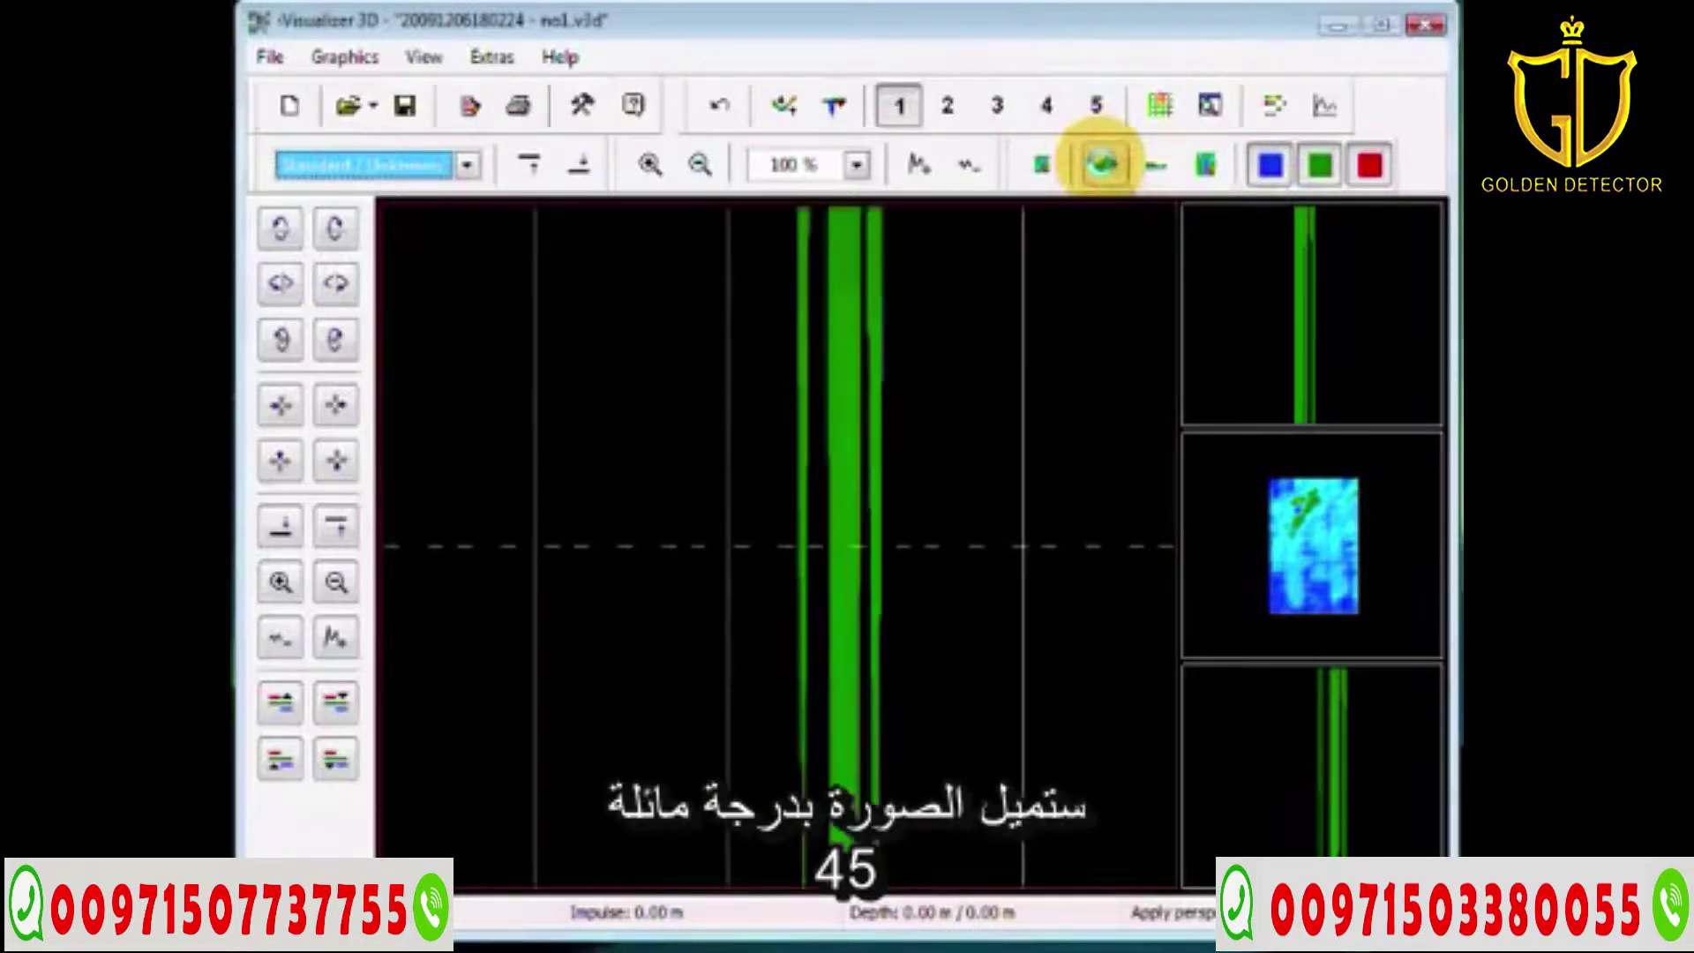
pyautogui.click(280, 638)
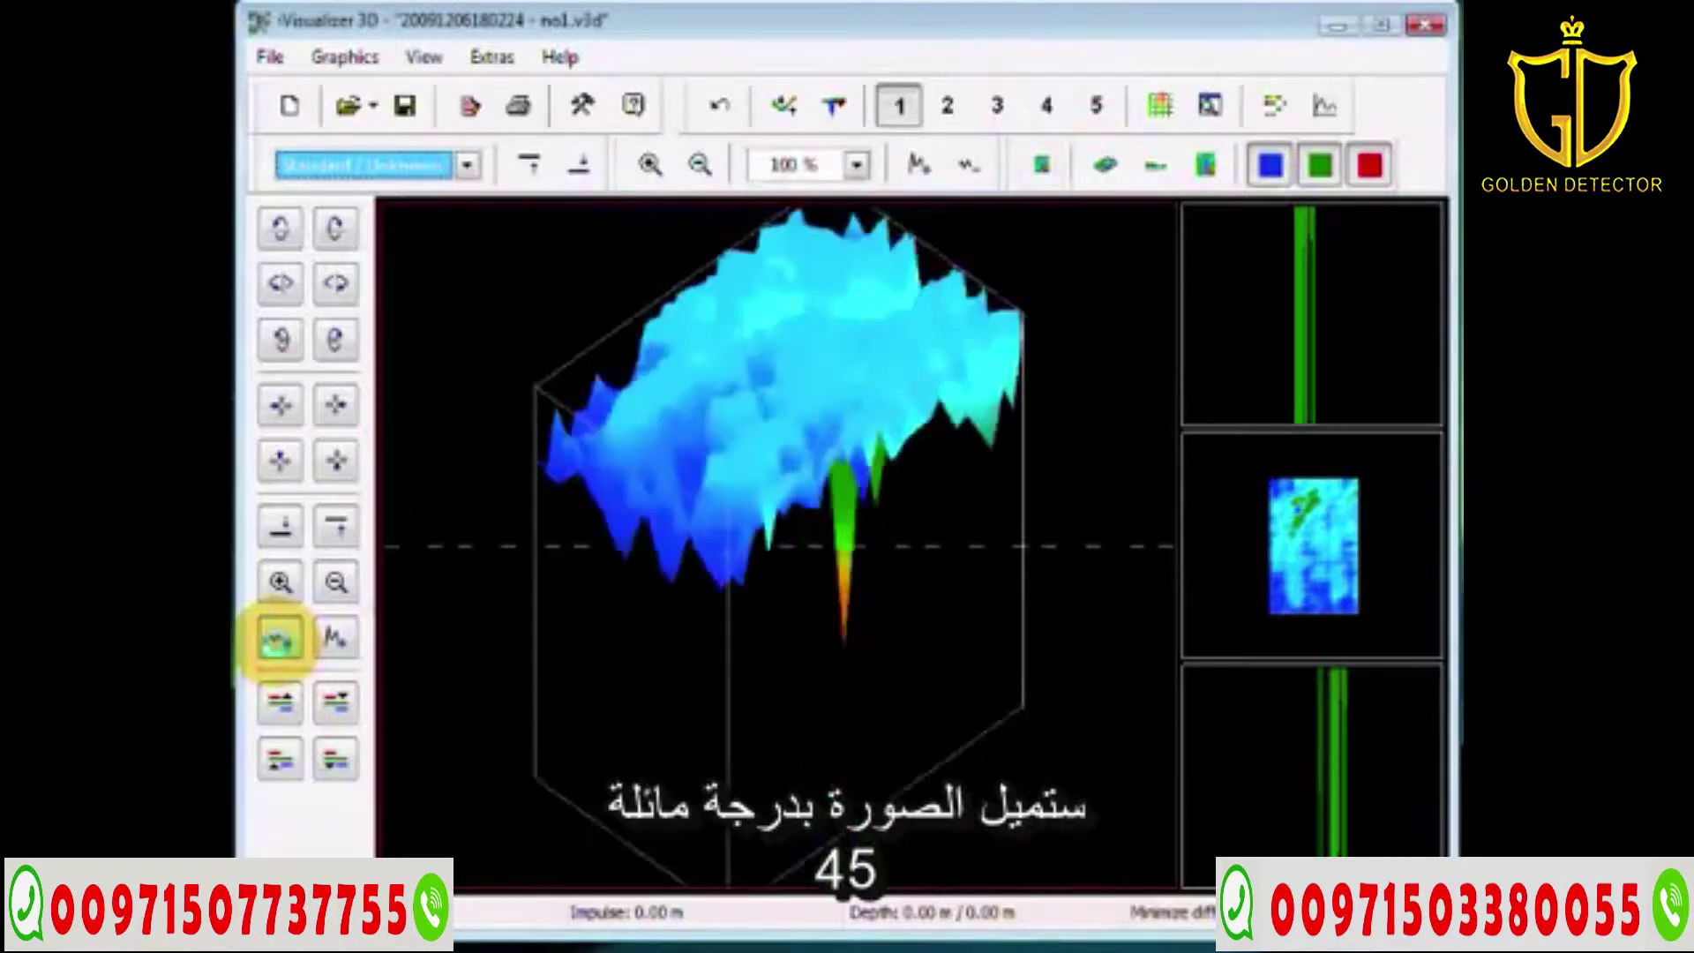
pyautogui.click(333, 638)
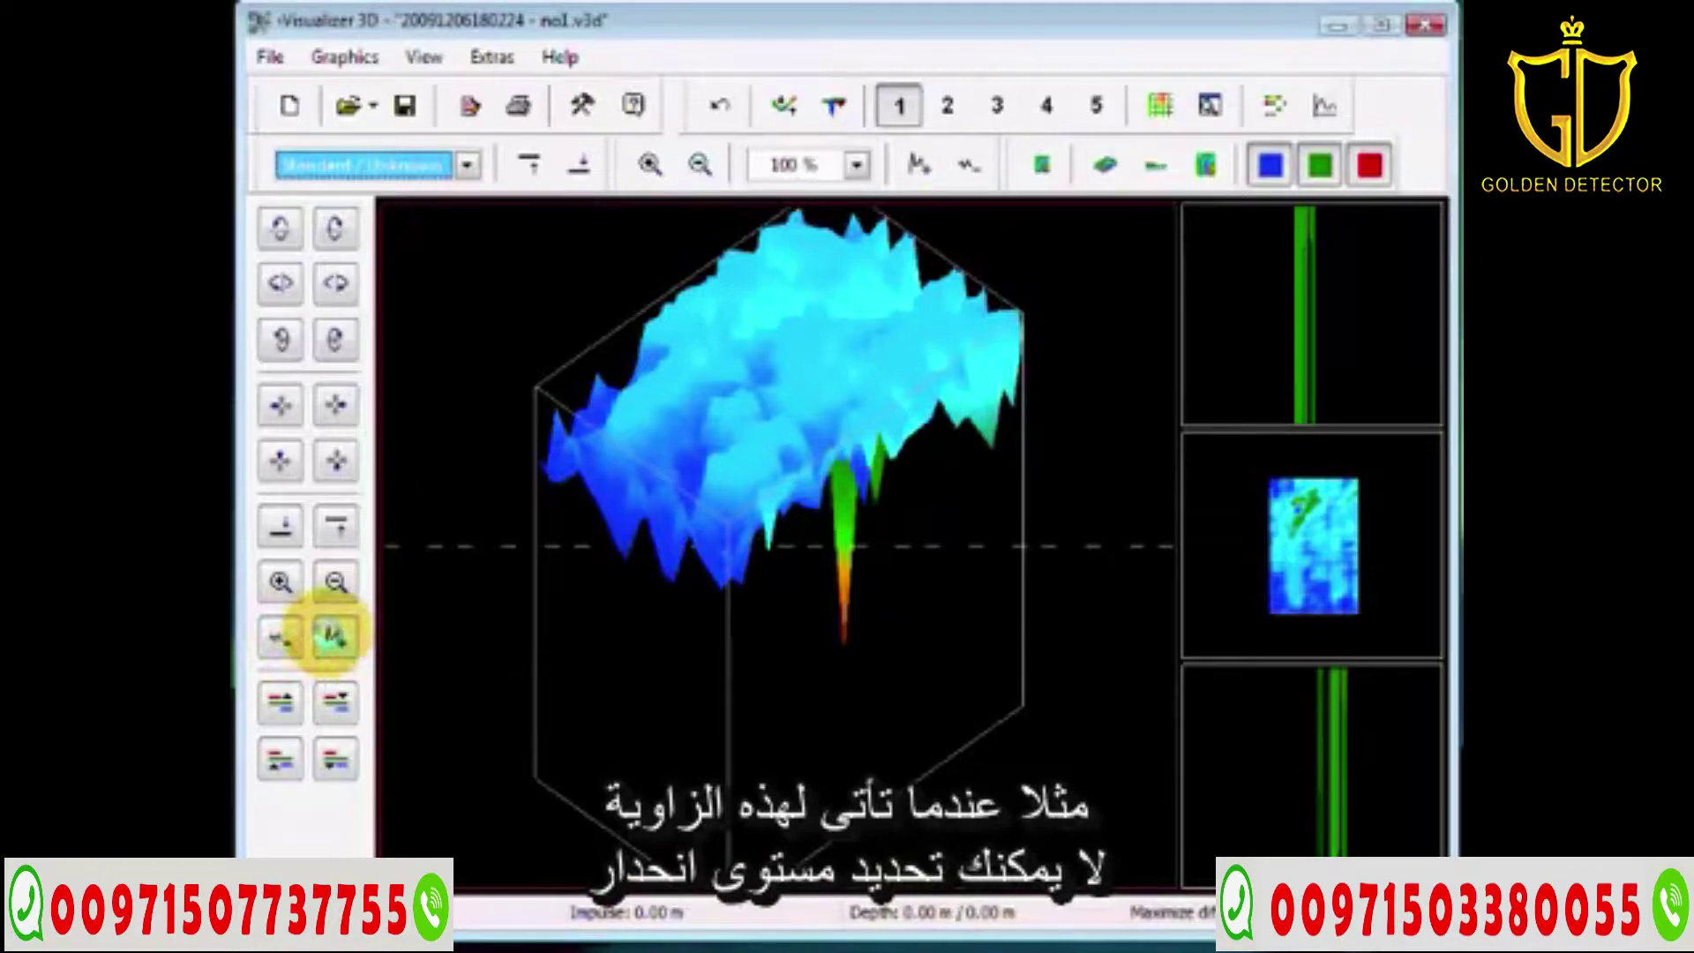
# Step: Render the lower-right preview pane as a 3-D surface
pyautogui.click(1338, 736)
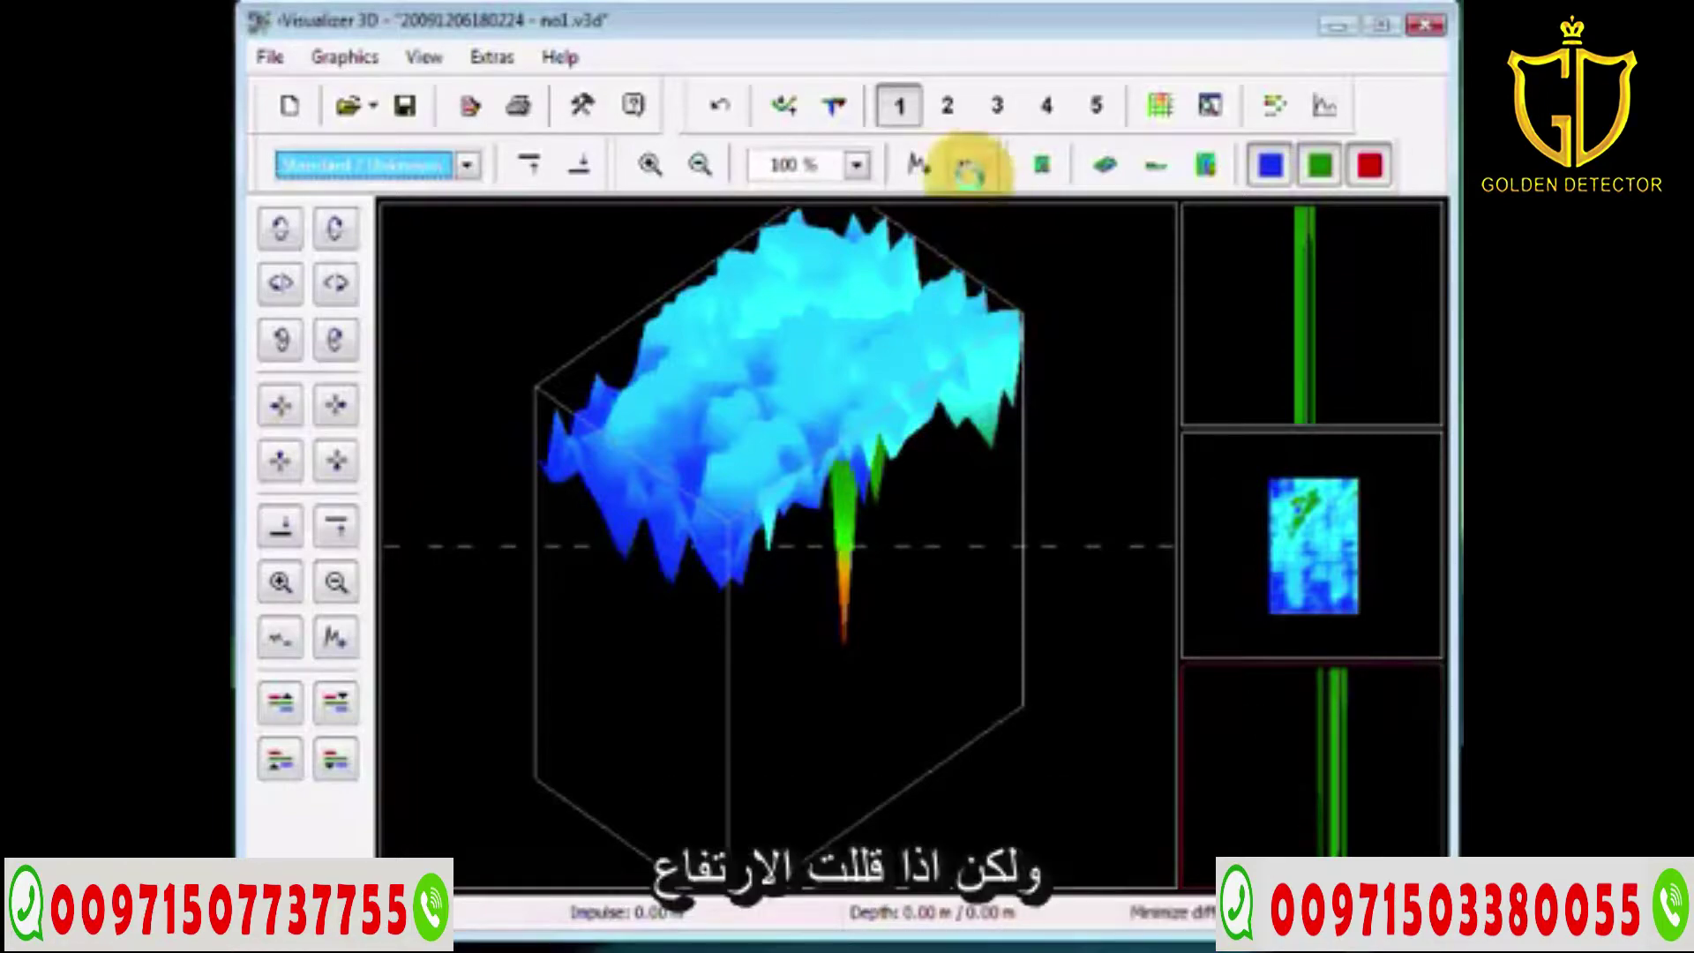
pyautogui.click(968, 166)
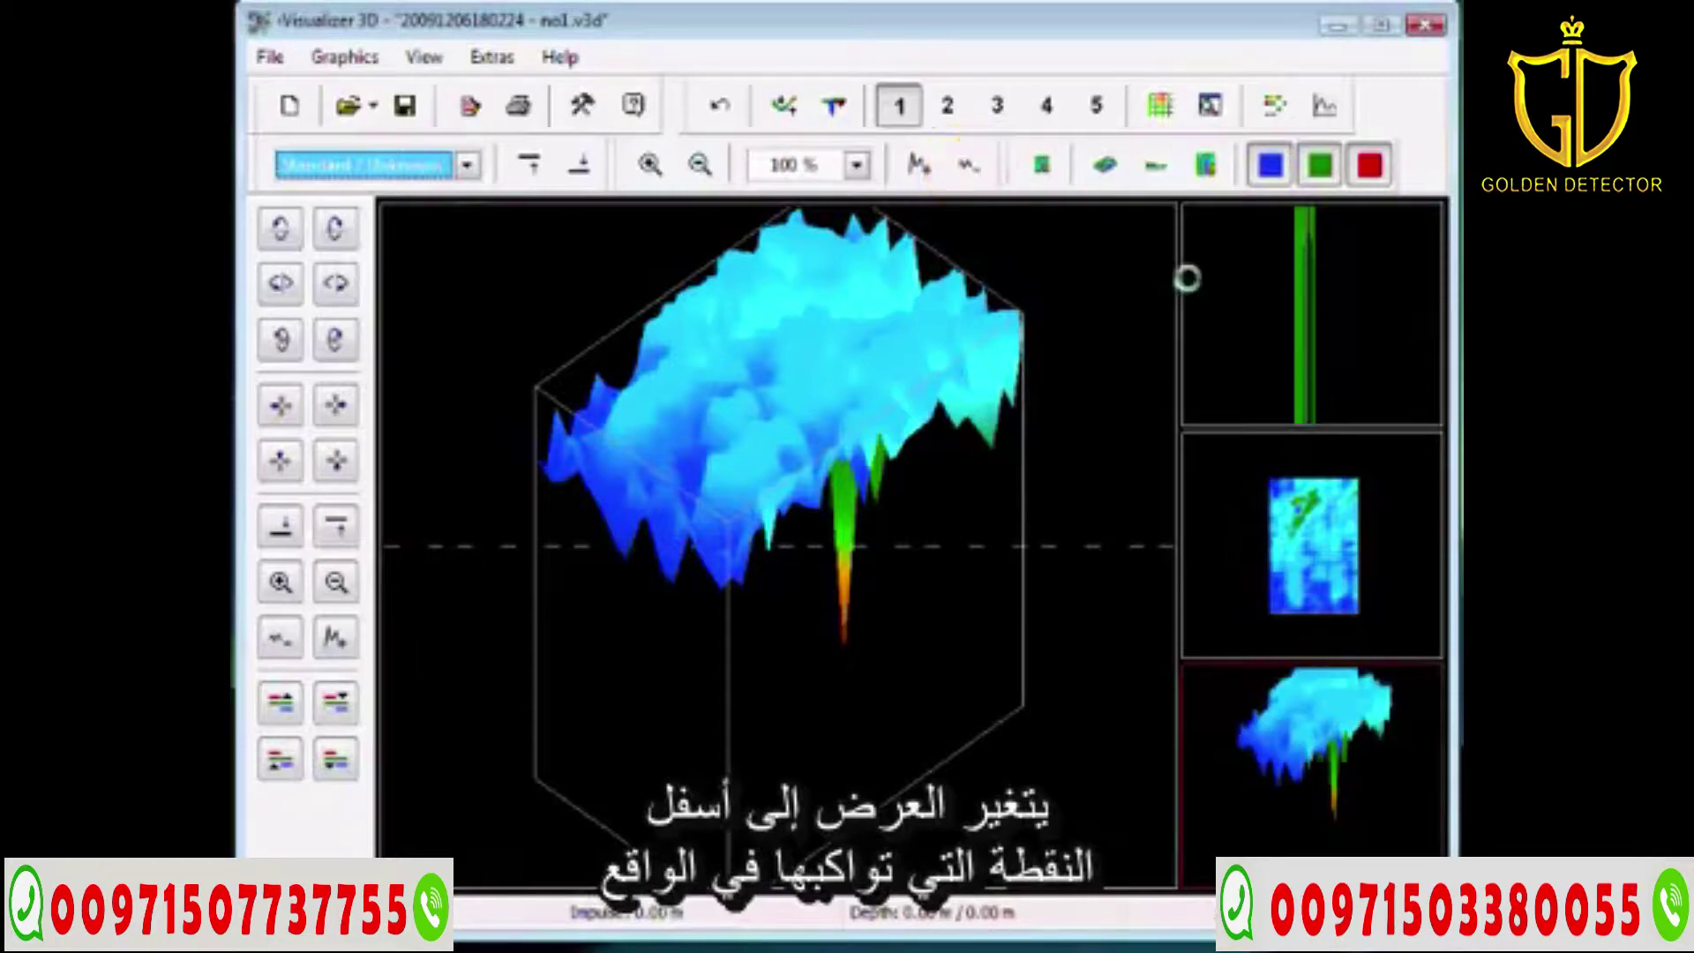
pyautogui.click(1345, 272)
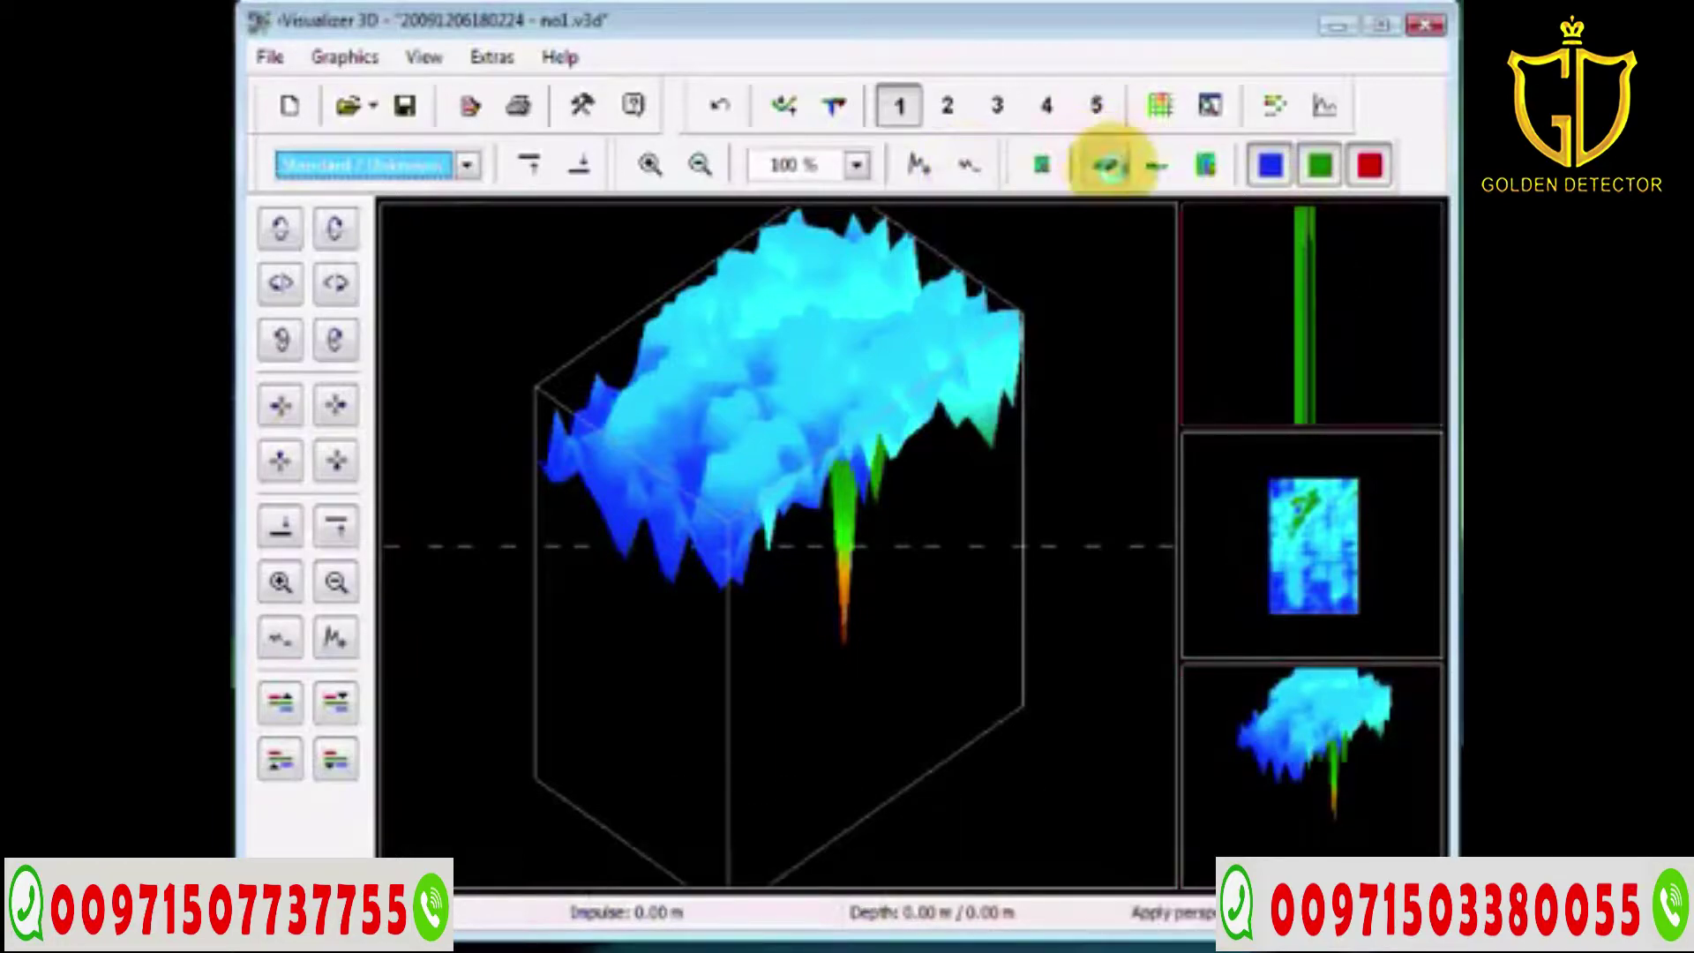
# Step: Show a side profile in the top-right preview, then set the main view through side view to top view
pyautogui.click(968, 164)
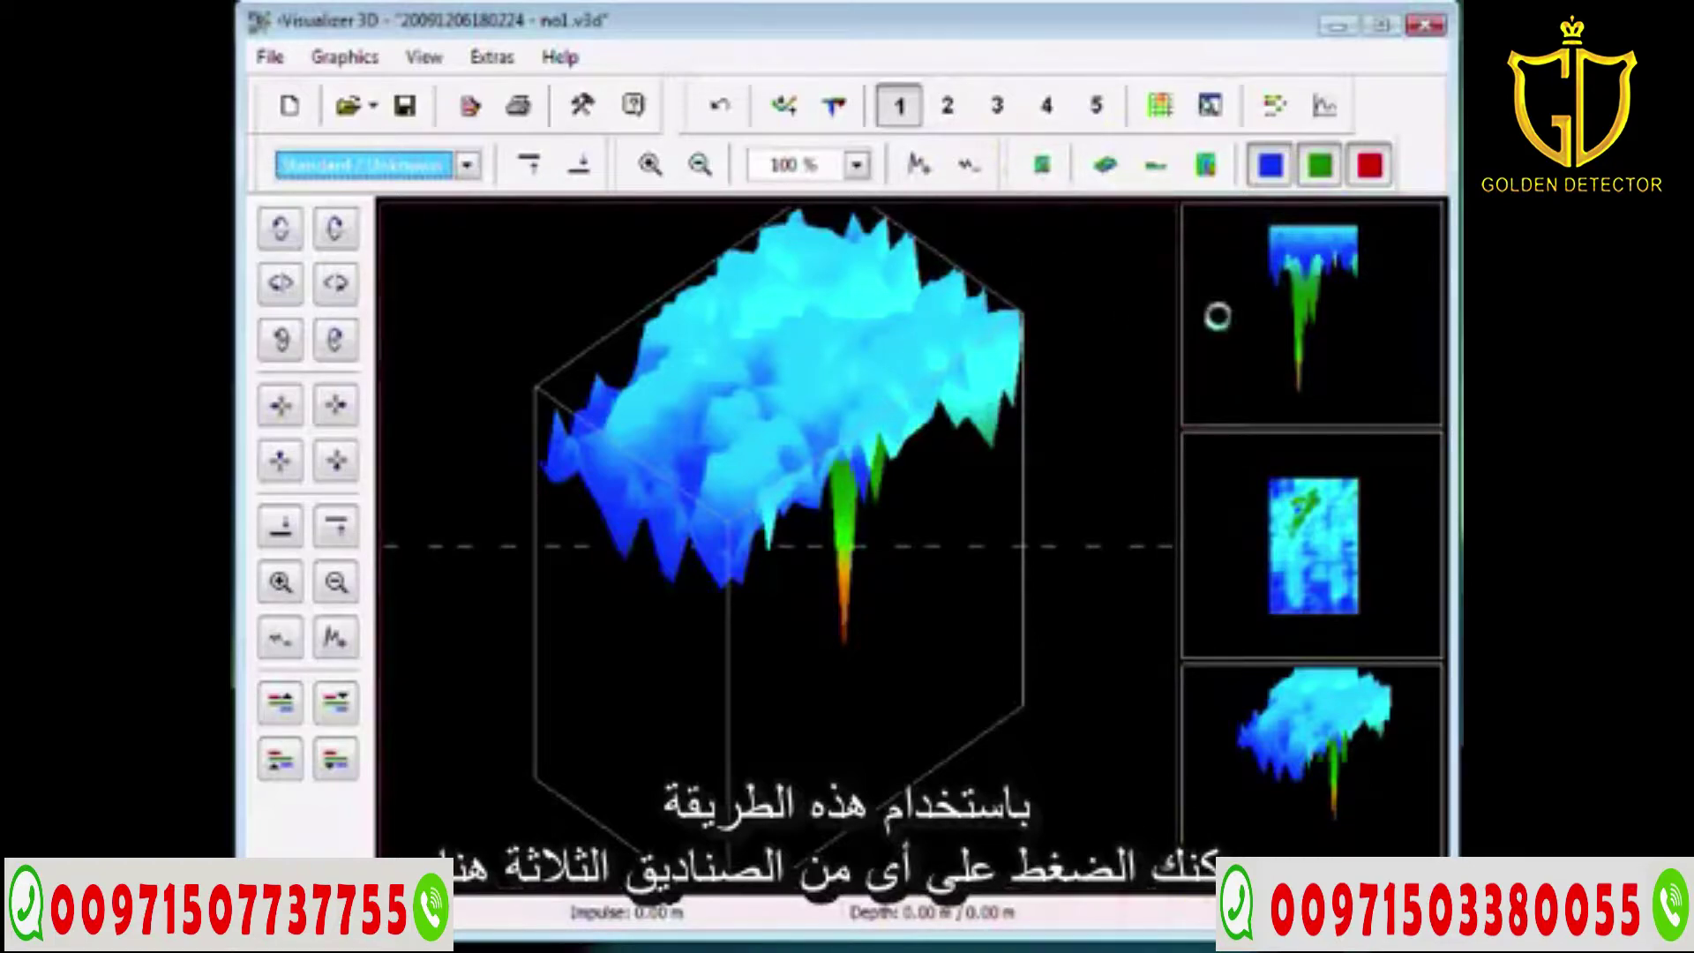
pyautogui.click(904, 393)
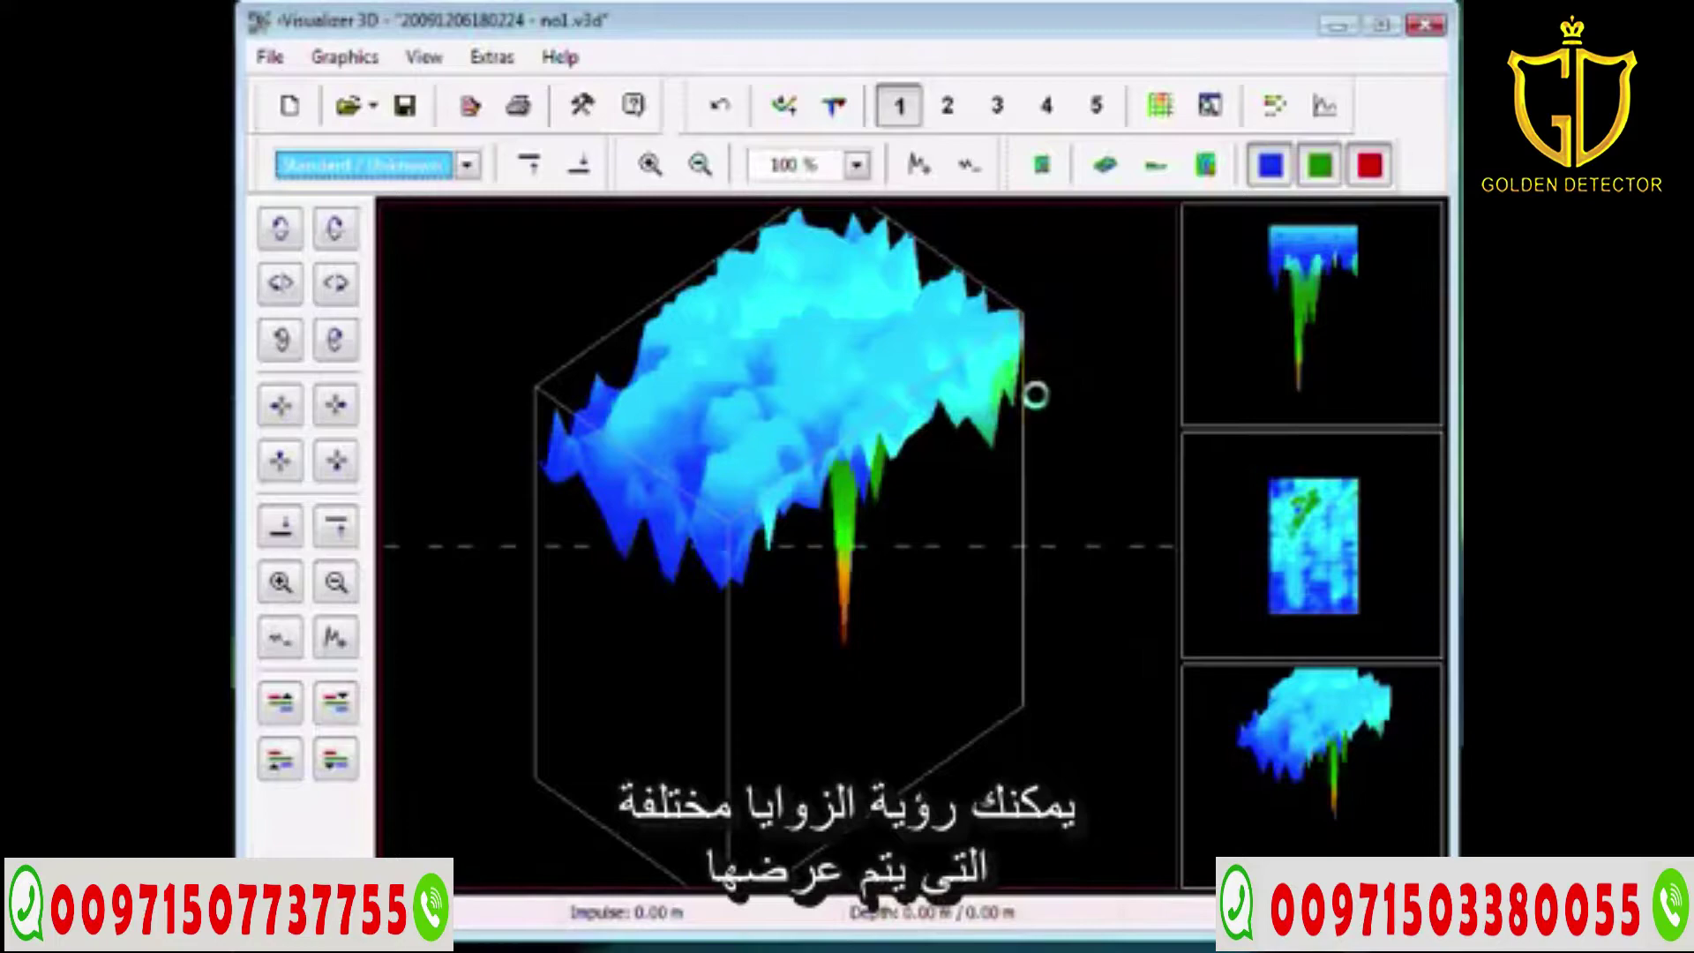
pyautogui.click(1028, 335)
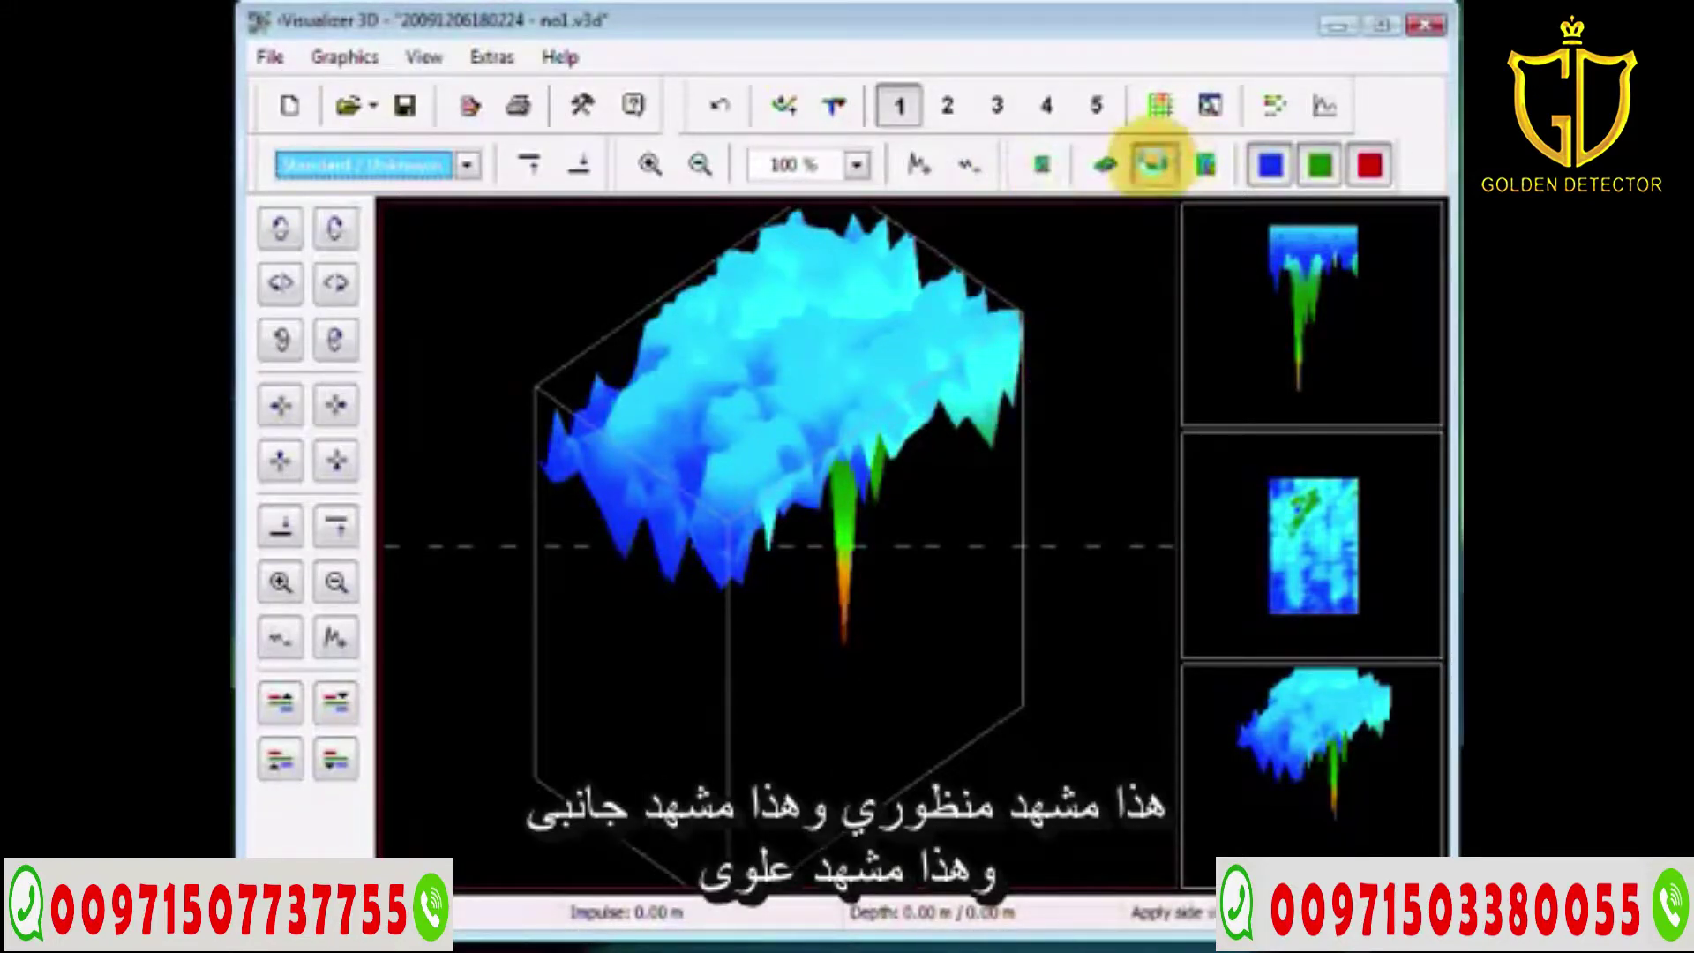
pyautogui.click(1152, 163)
pyautogui.click(1202, 164)
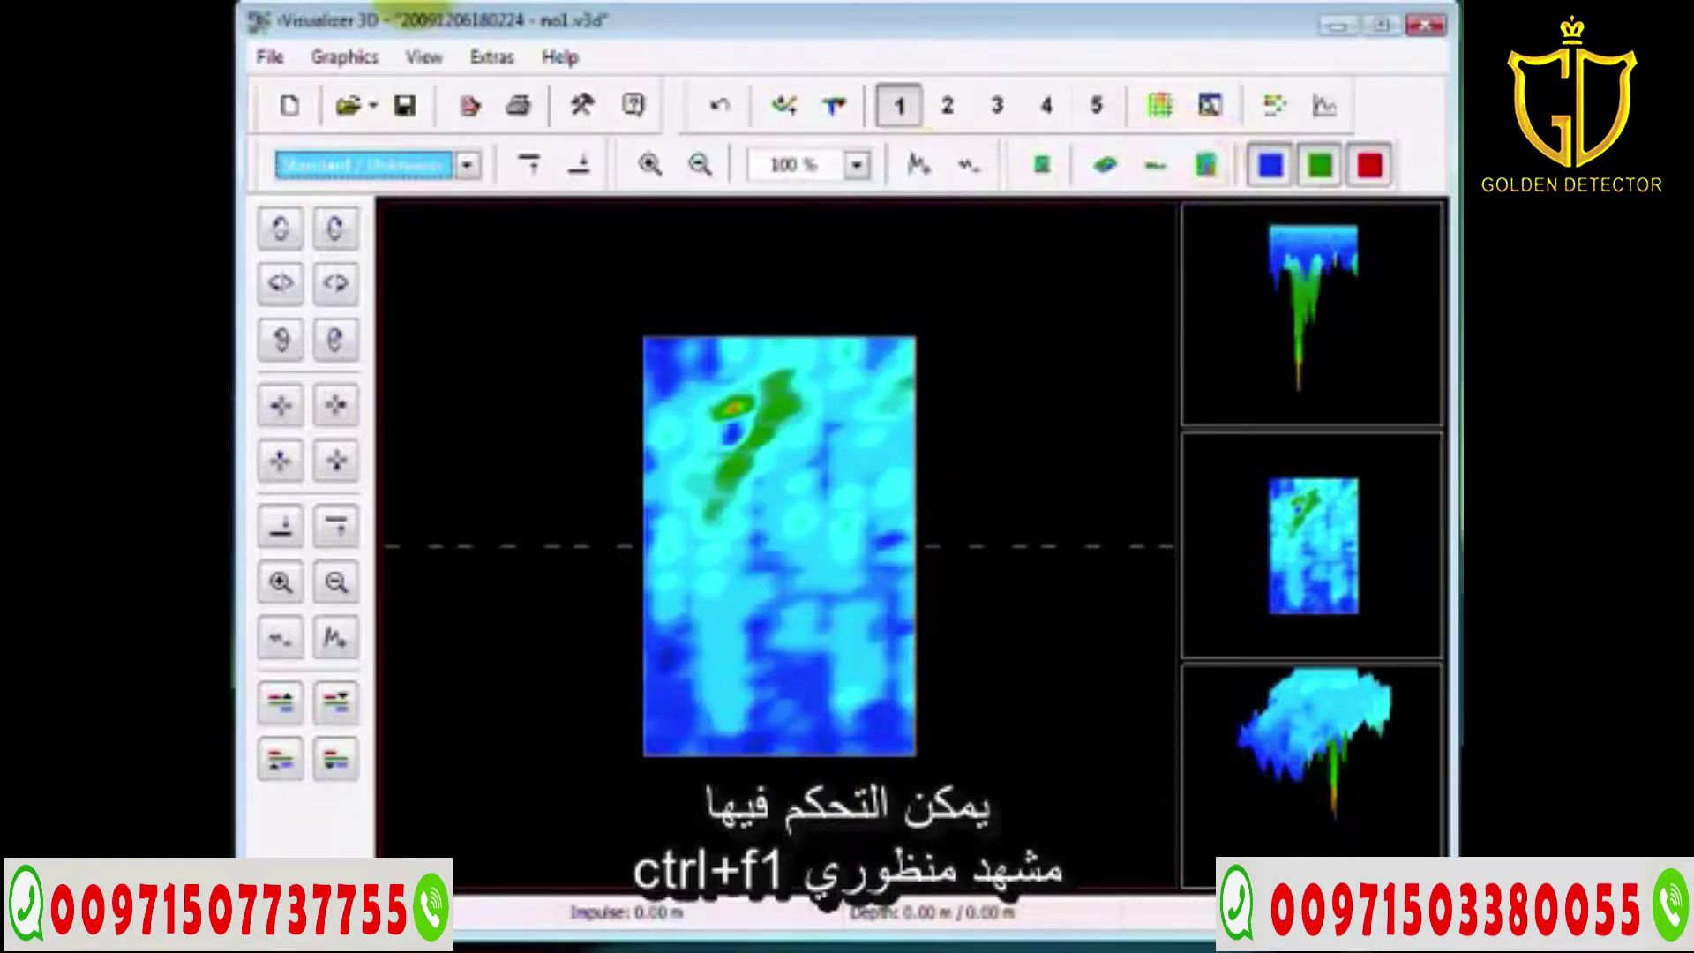
pyautogui.click(423, 57)
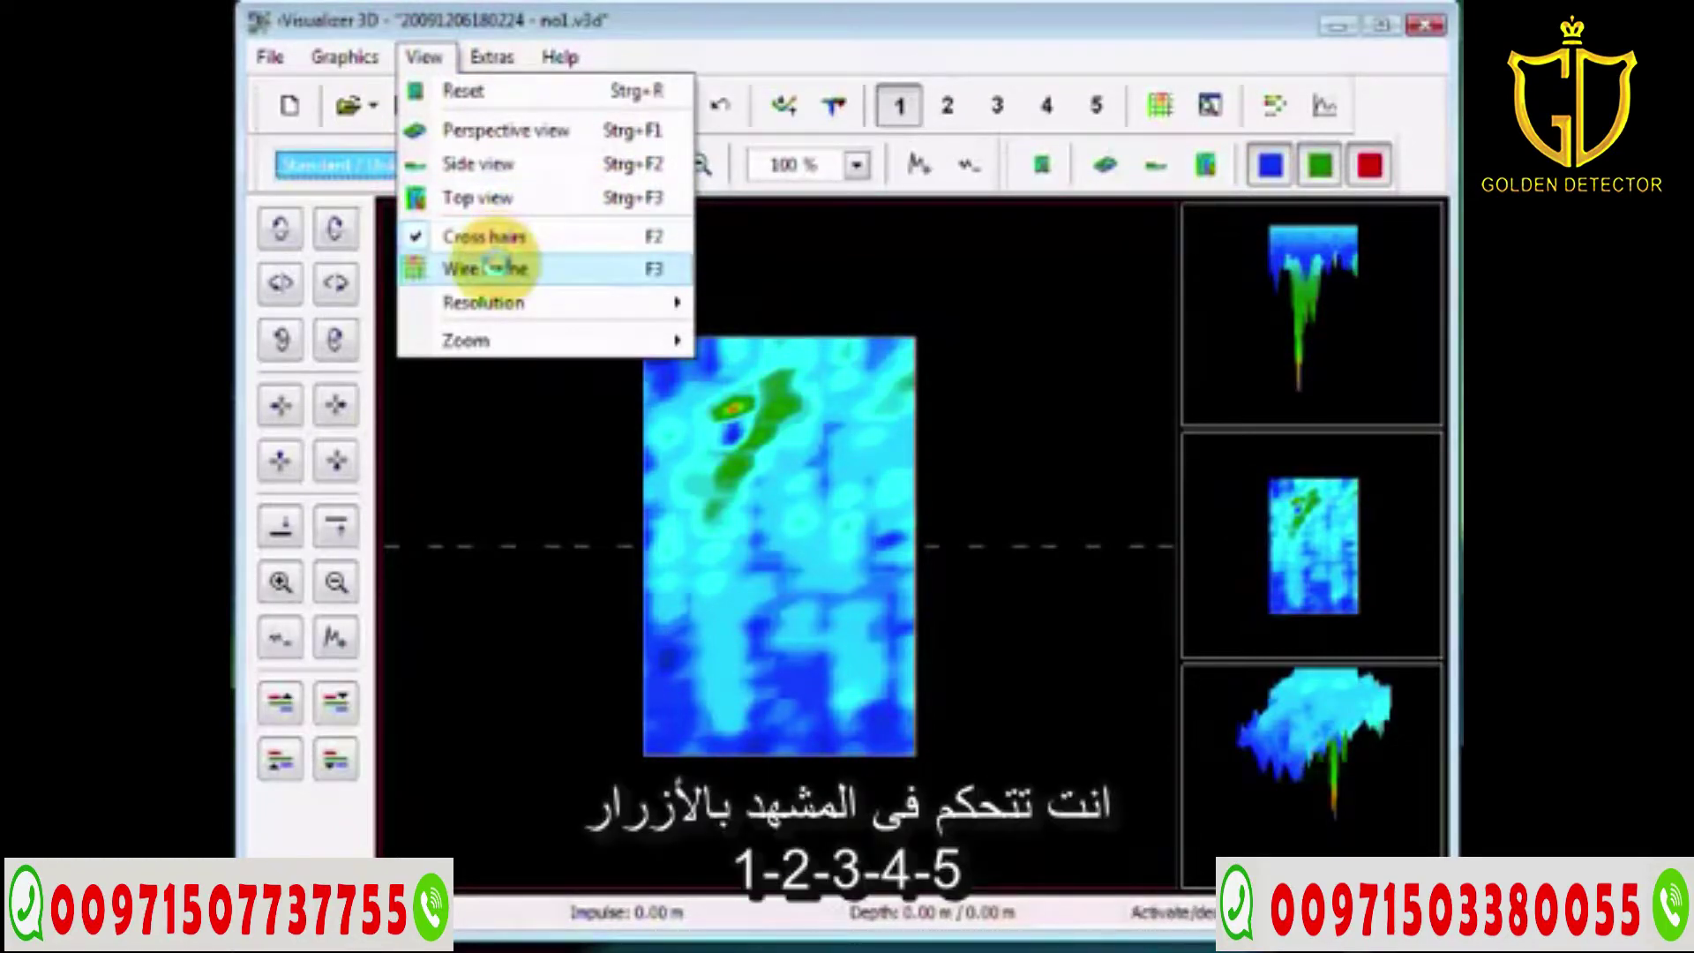
pyautogui.moveTo(484, 300)
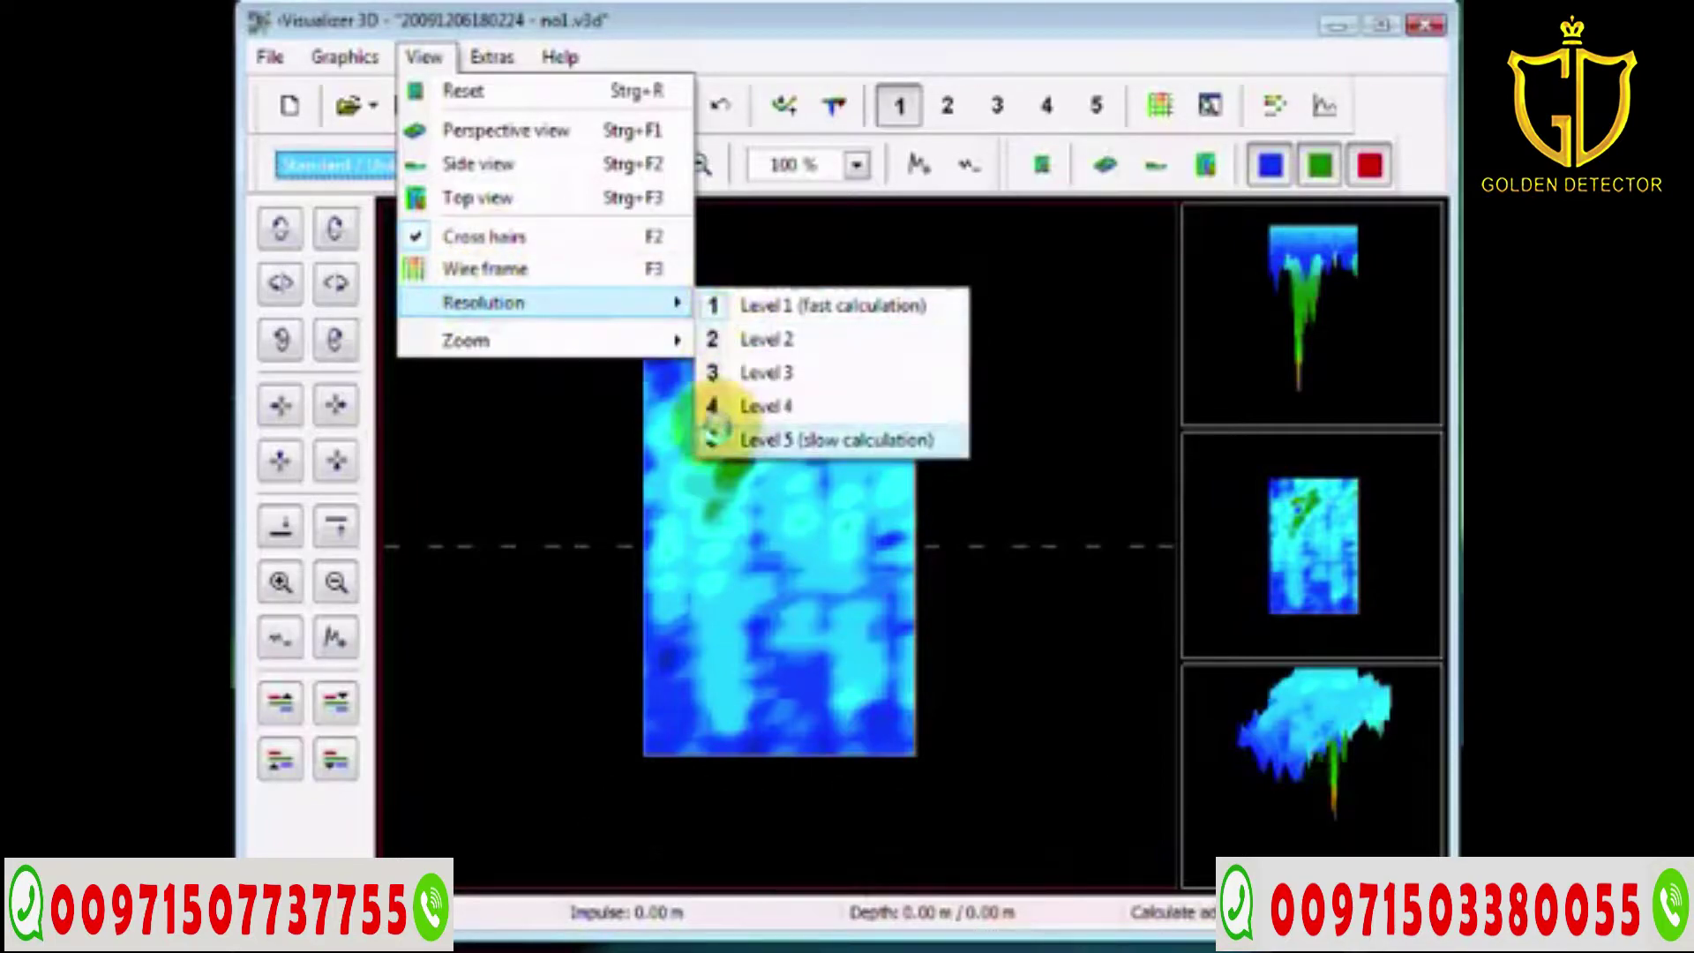
pyautogui.click(772, 255)
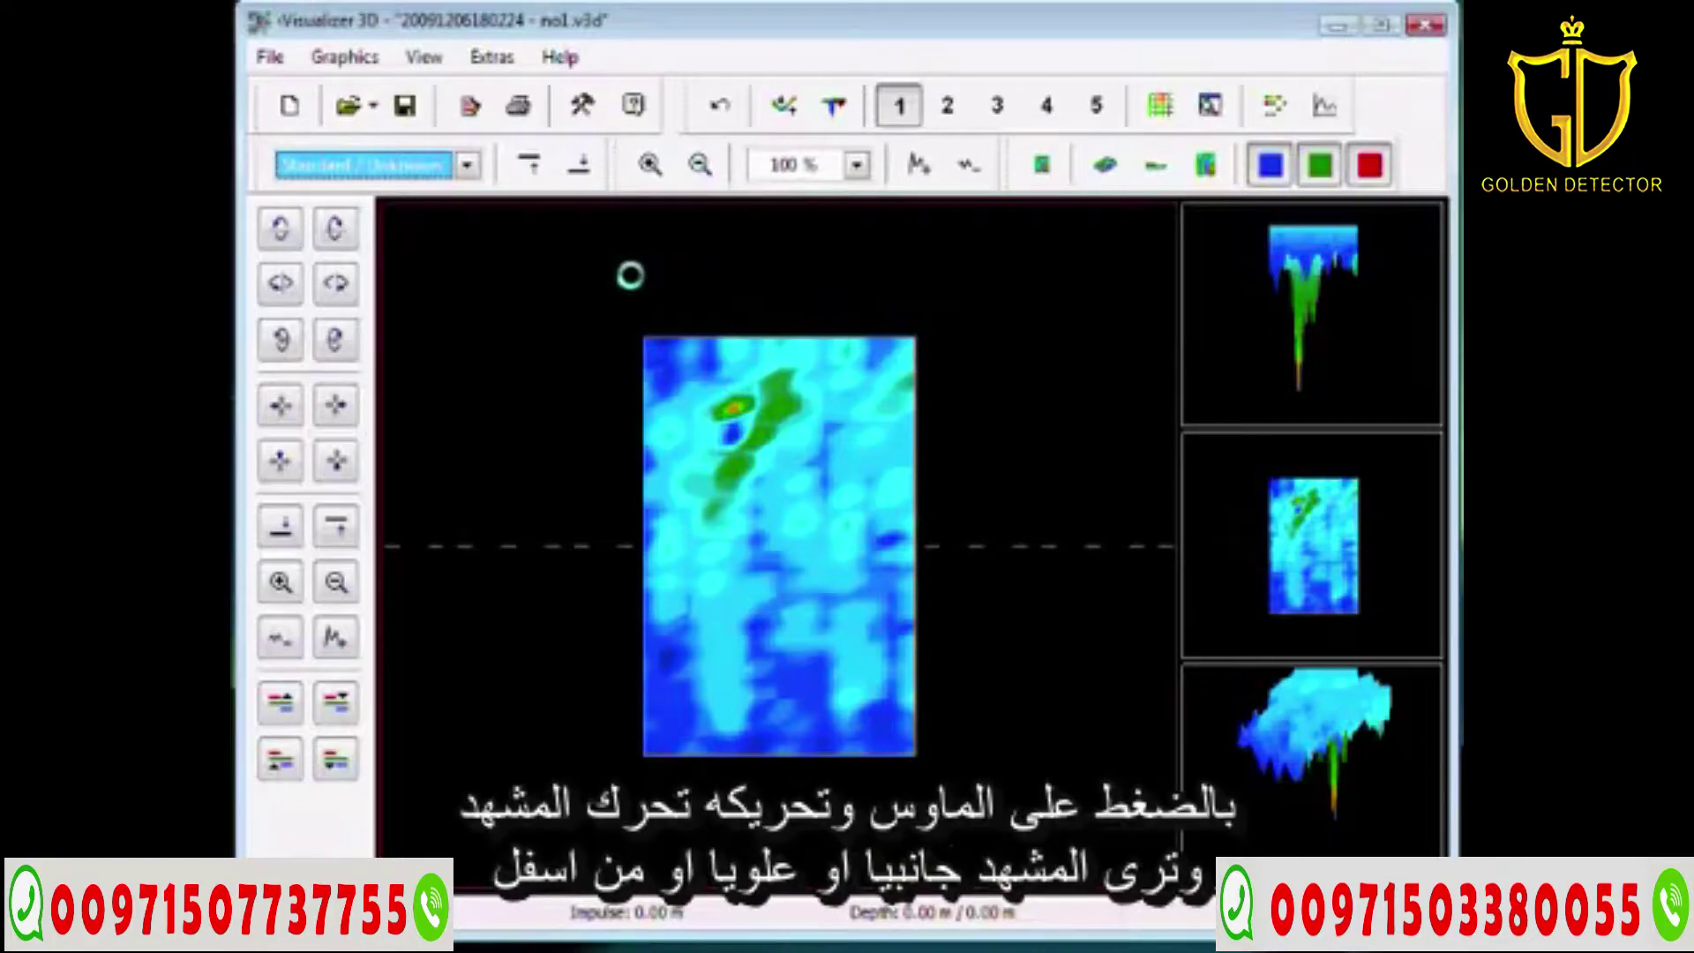
pyautogui.moveTo(483, 587); pyautogui.dragTo(722, 489)
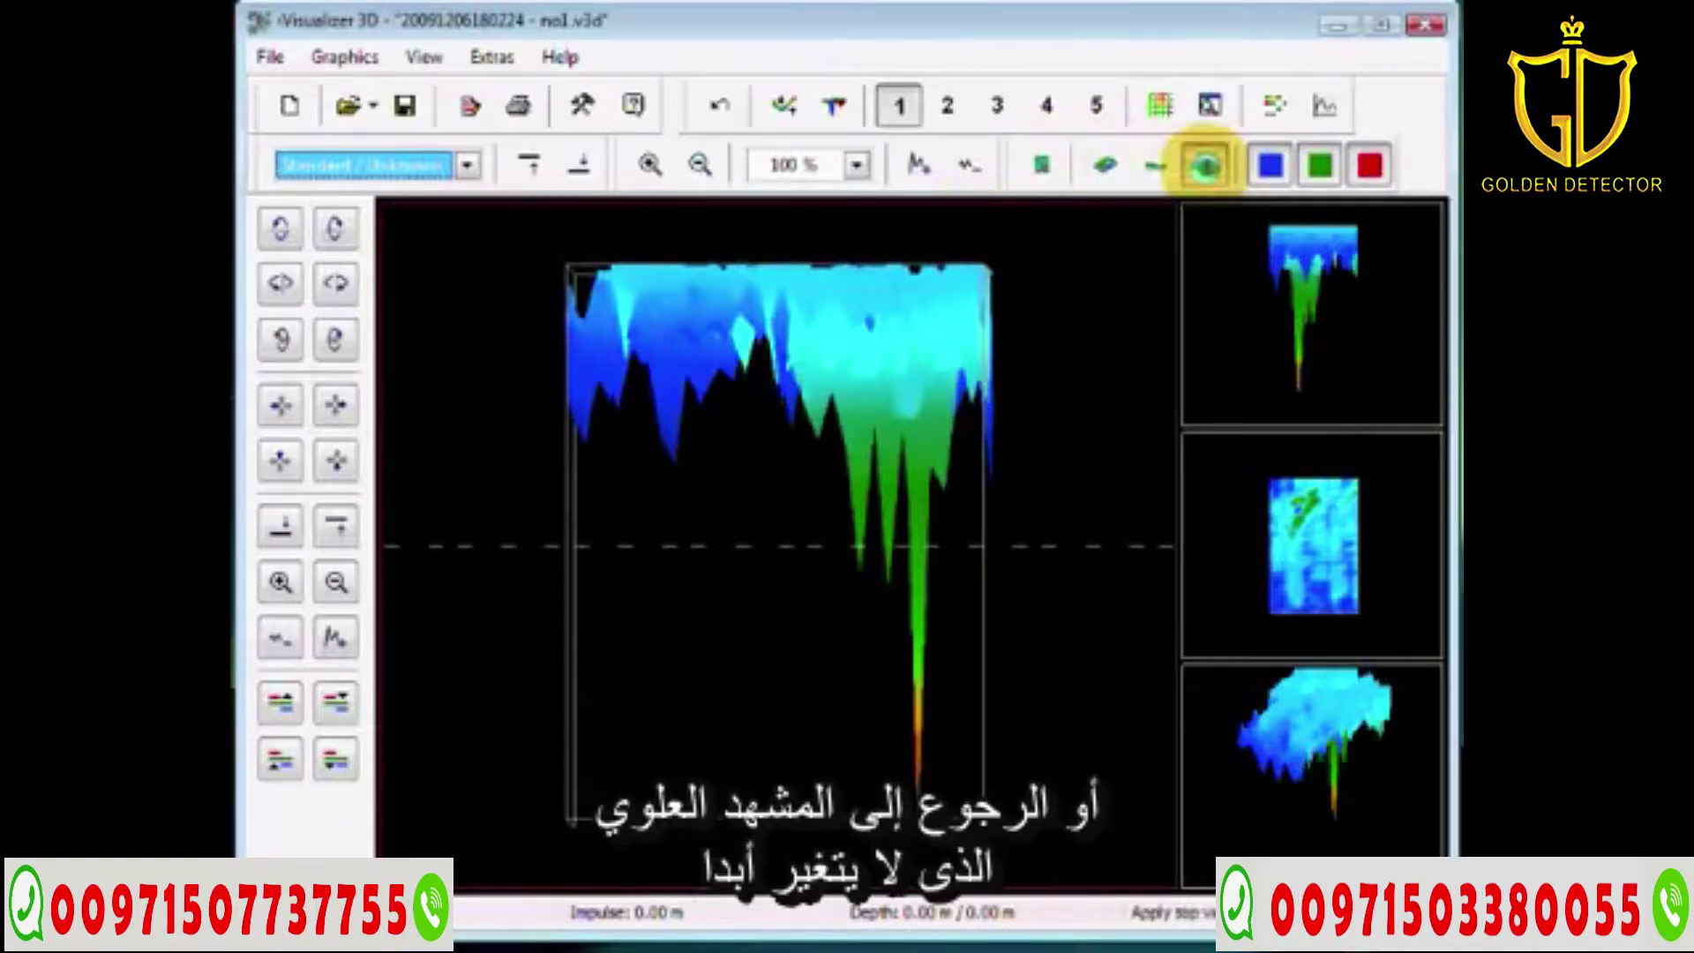
pyautogui.click(1205, 166)
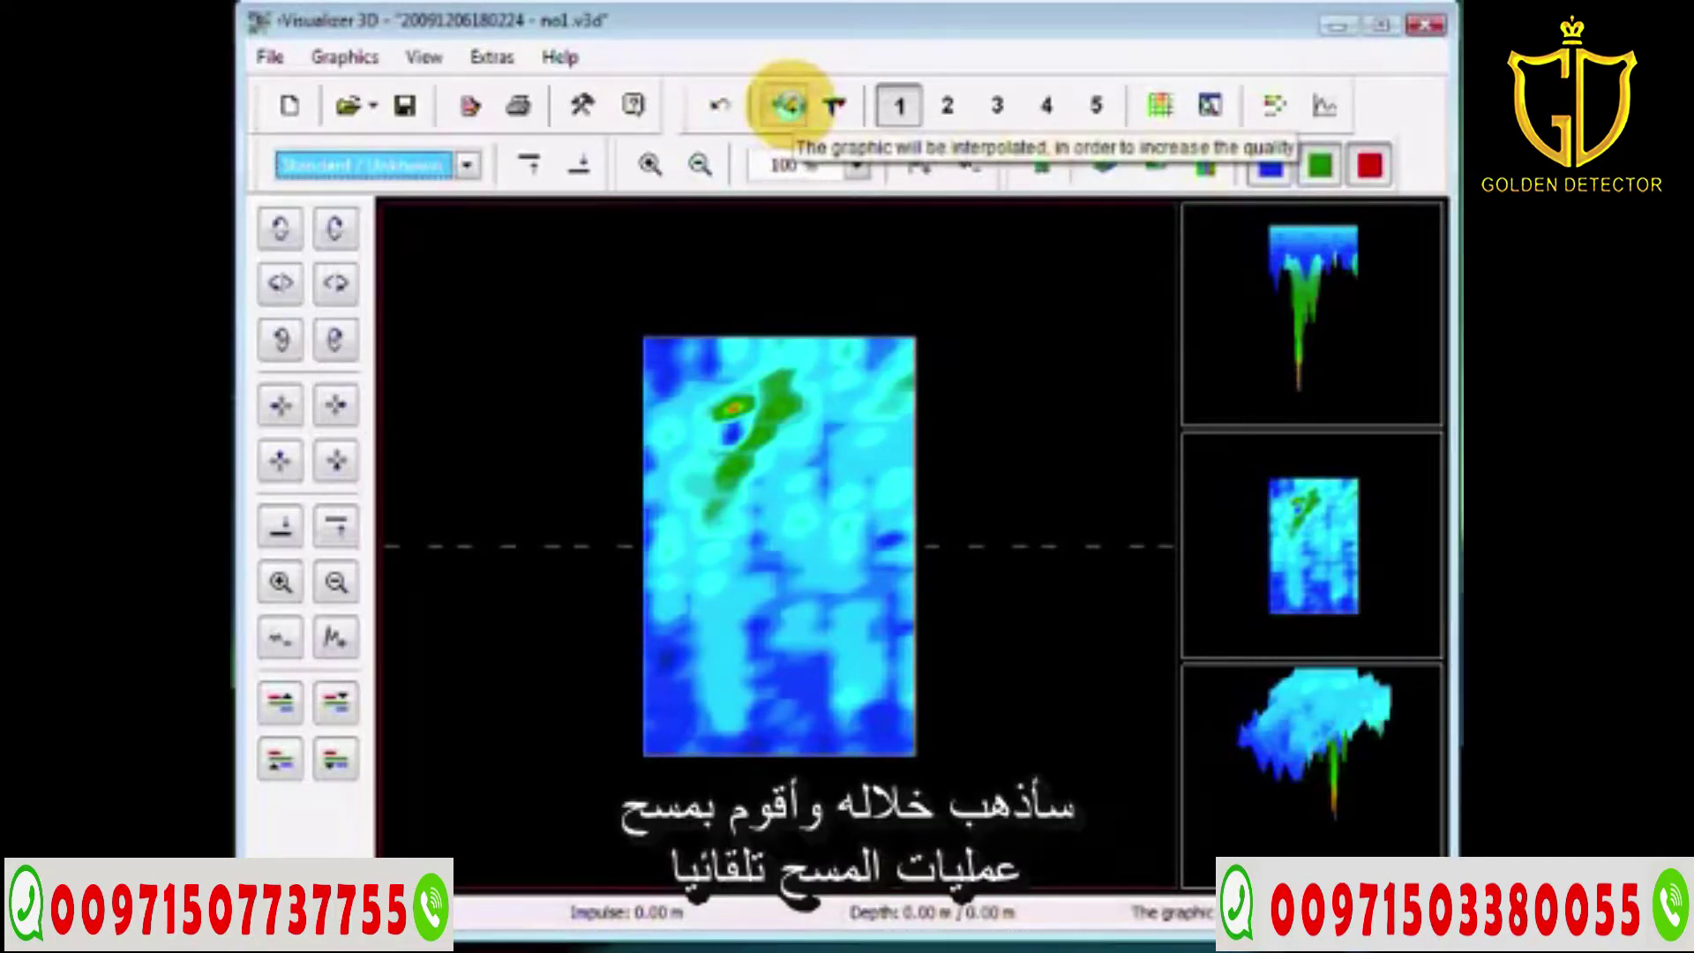
# Step: Cancel the Interpolation dialog without interpolating, then place the crosshairs just below the map centre
pyautogui.click(788, 106)
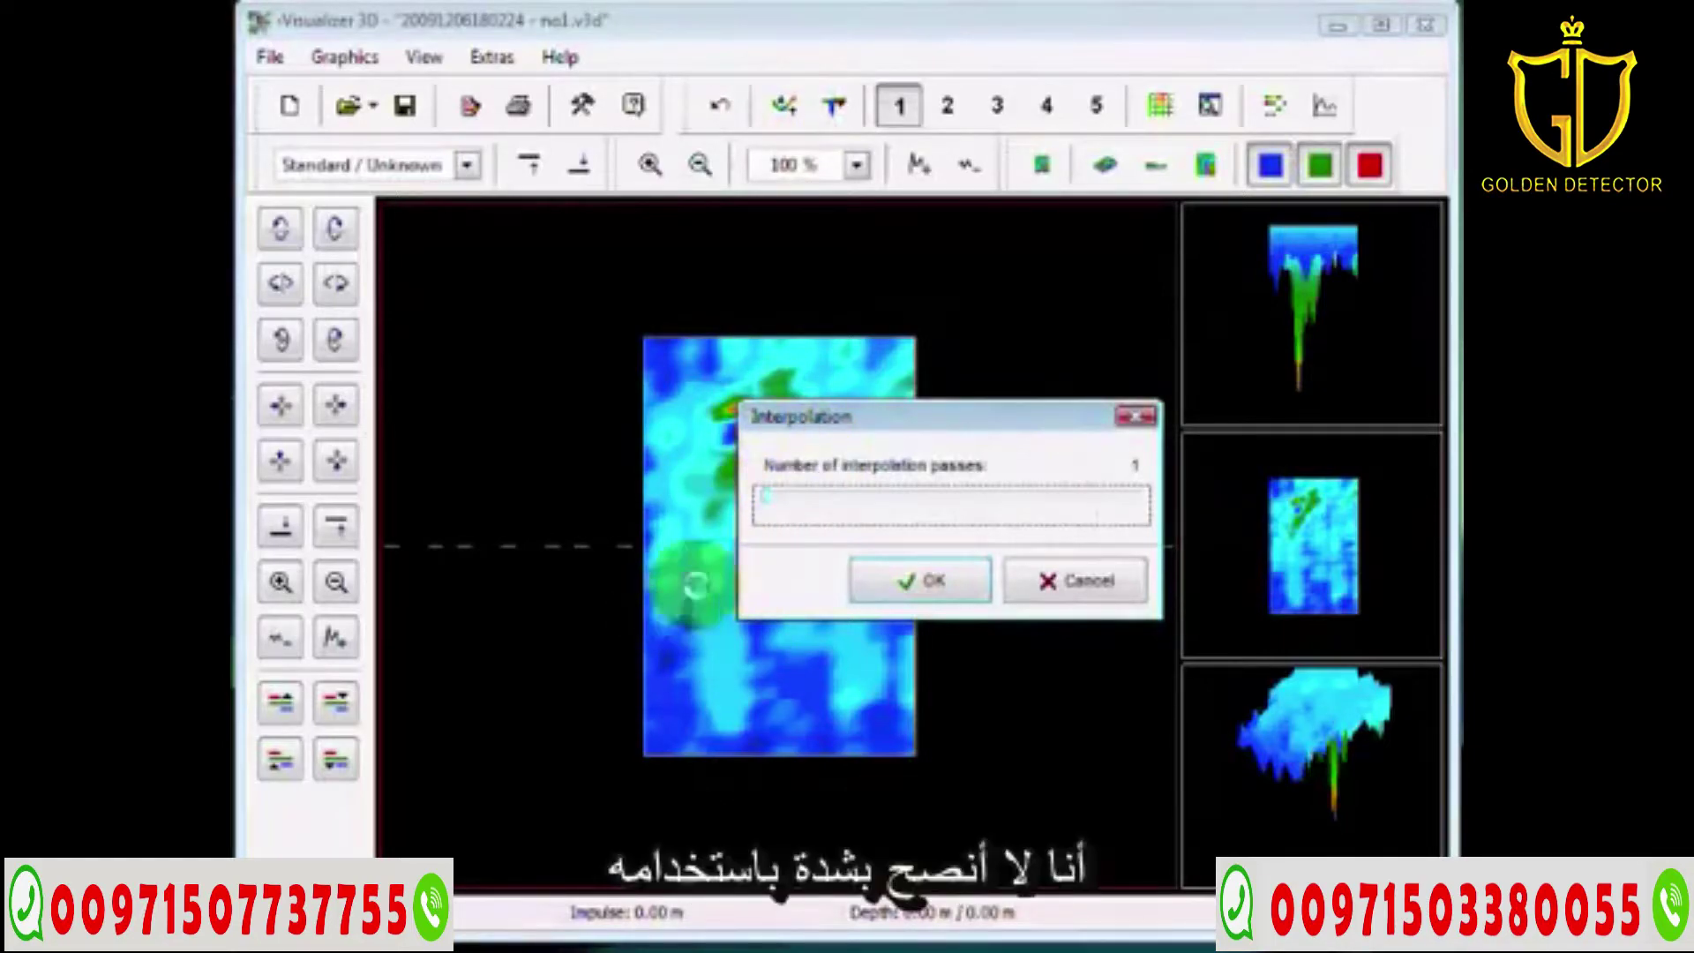
pyautogui.click(831, 512)
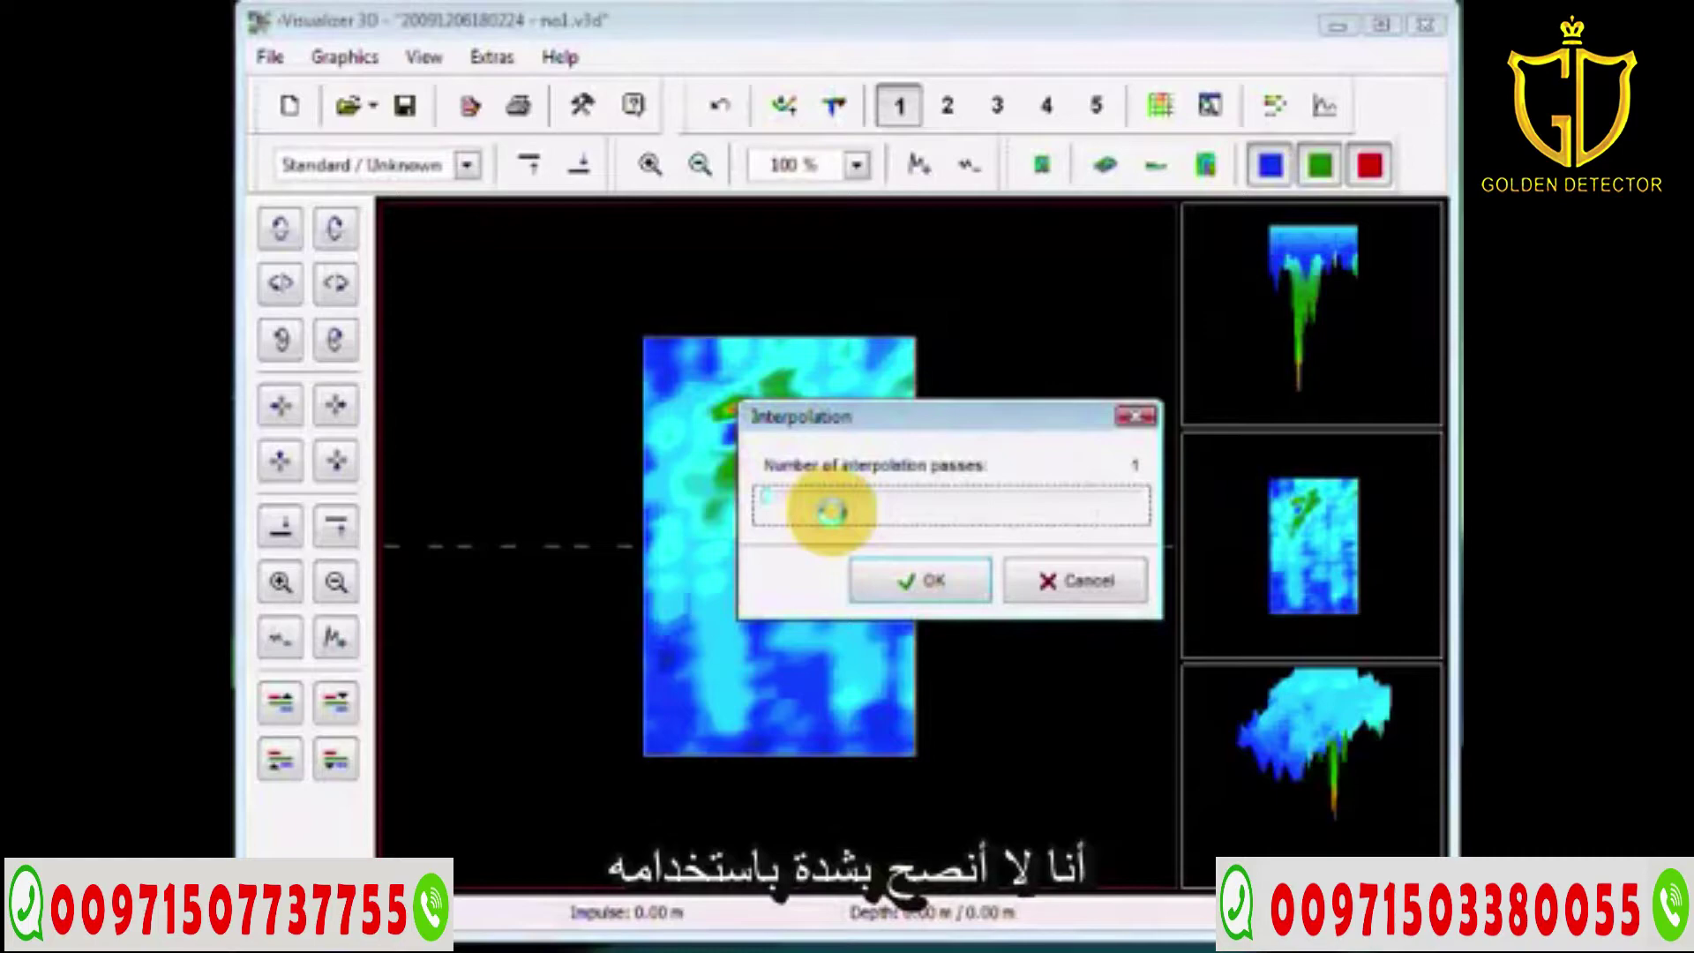
pyautogui.moveTo(934, 416); pyautogui.dragTo(791, 273)
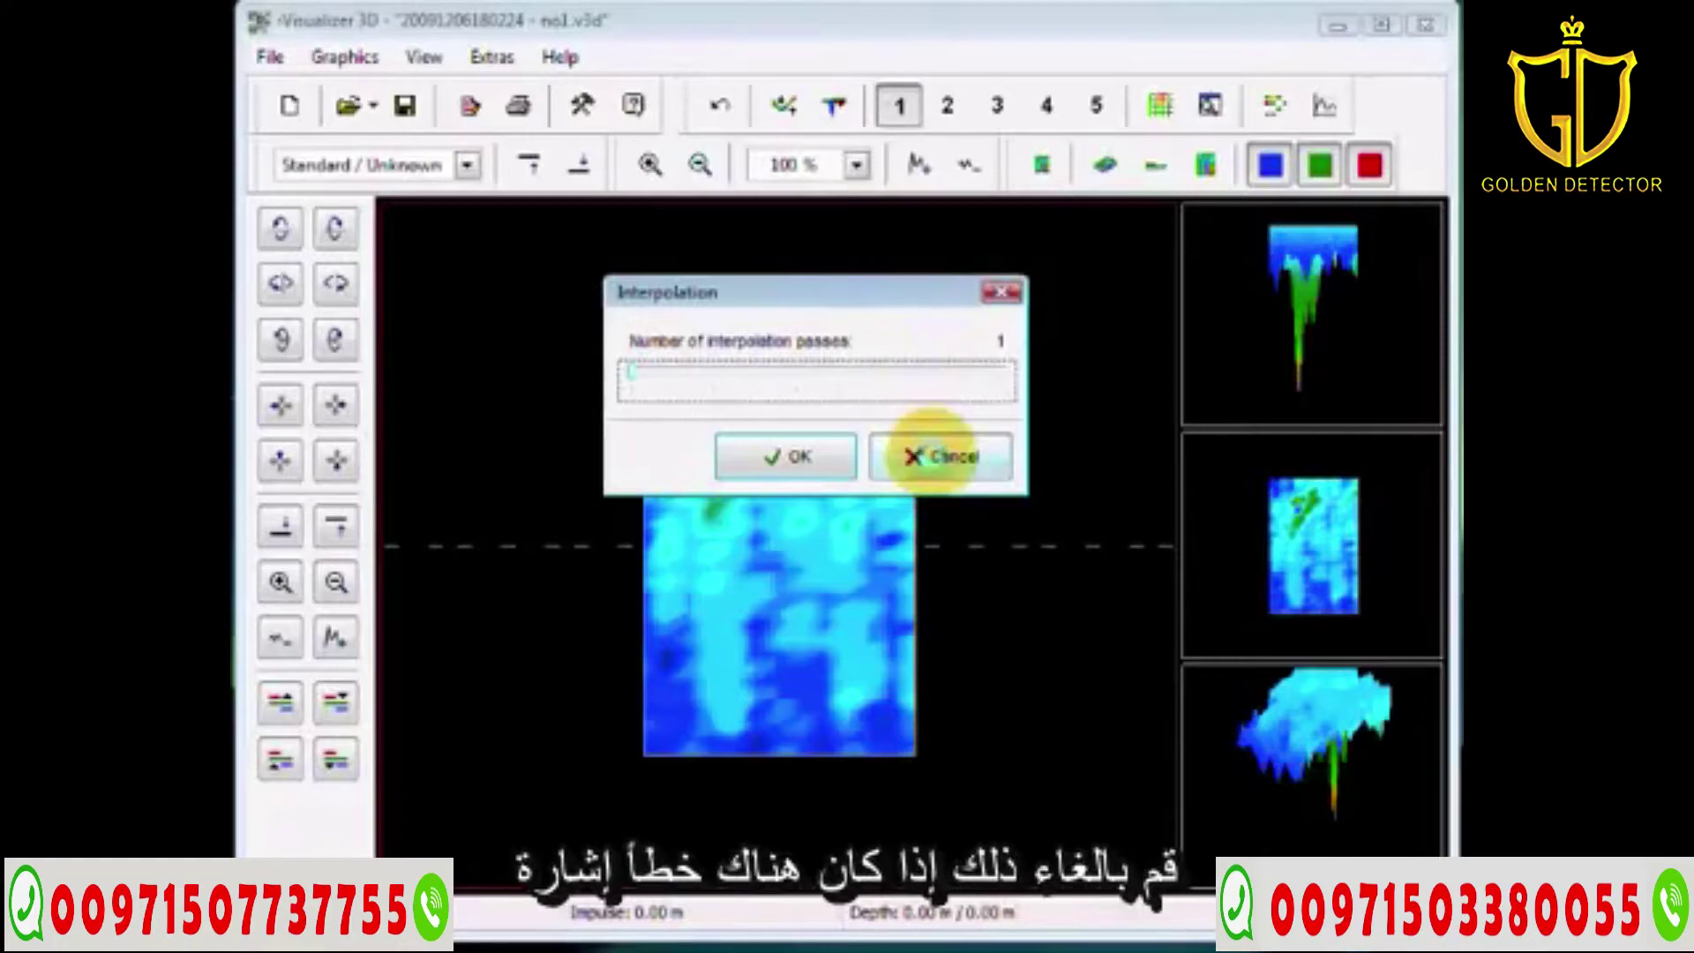
pyautogui.click(937, 455)
pyautogui.click(834, 105)
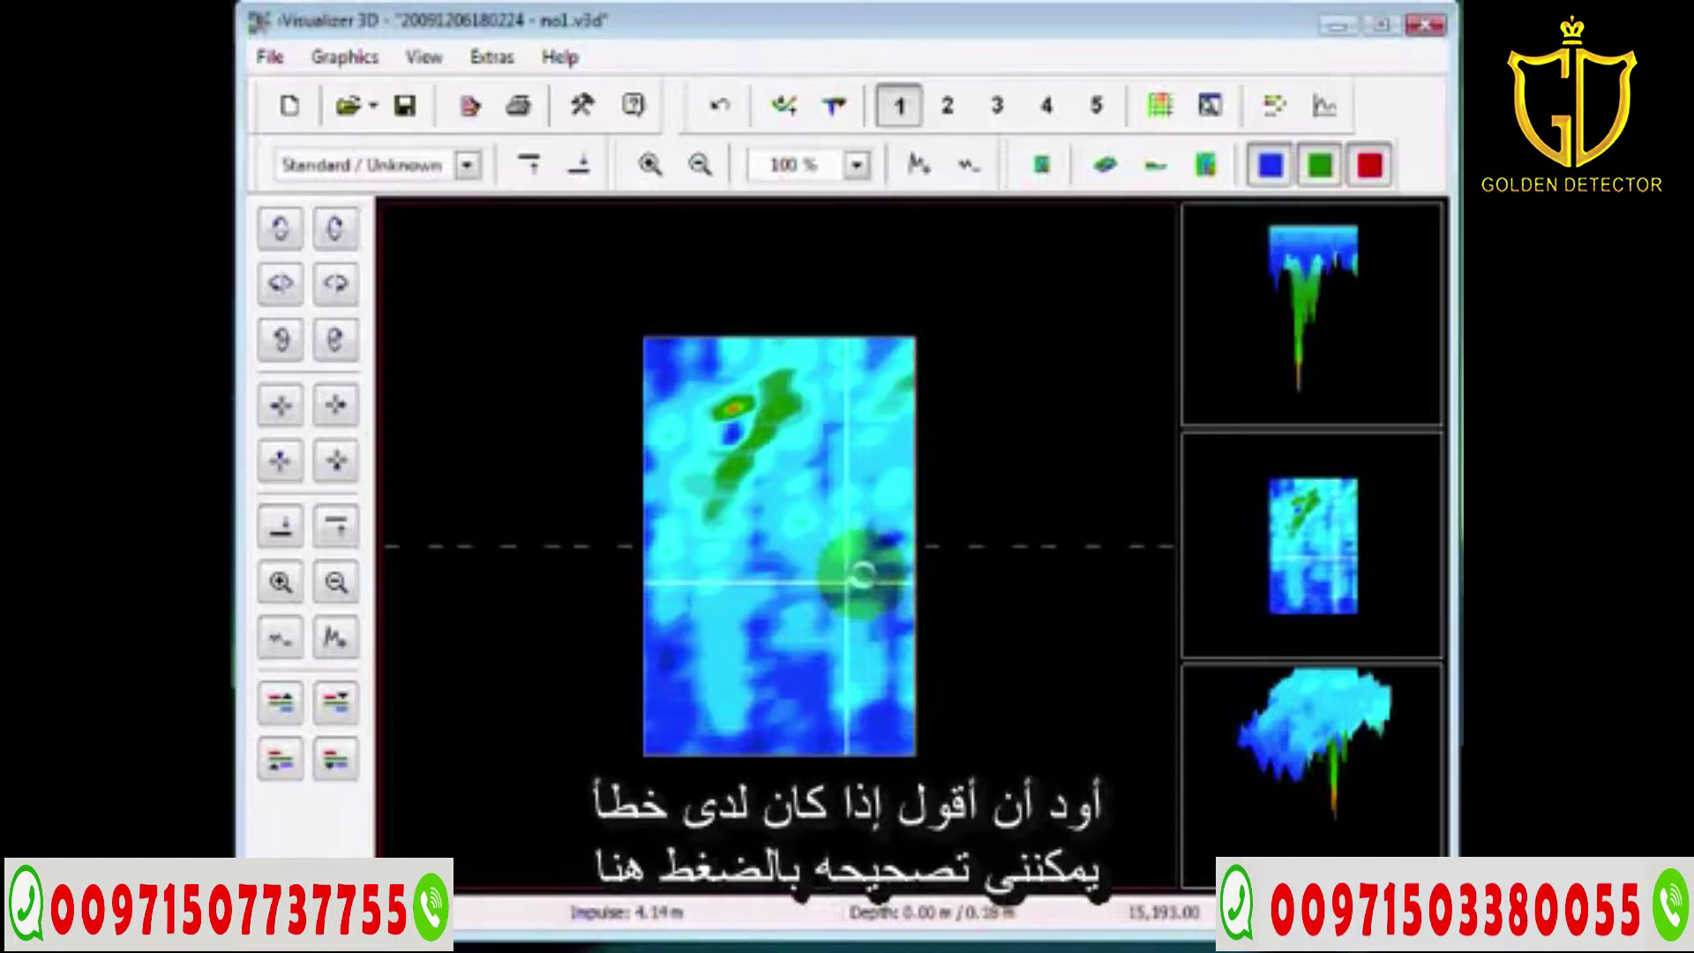
pyautogui.click(835, 108)
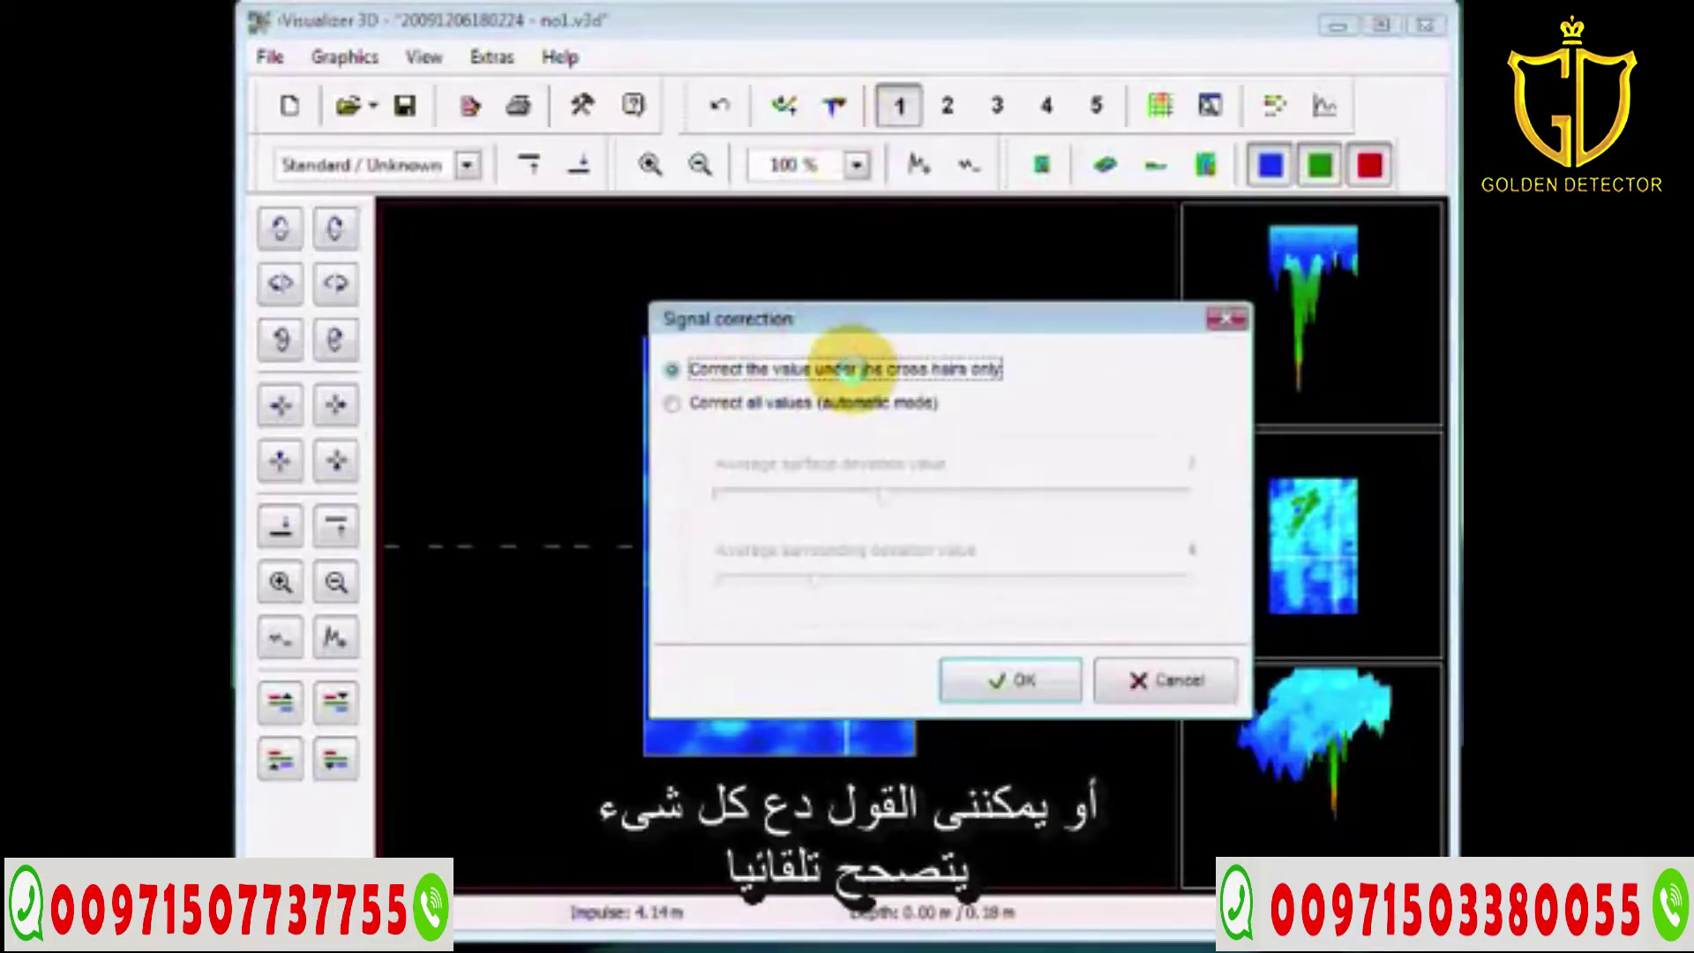
pyautogui.click(672, 402)
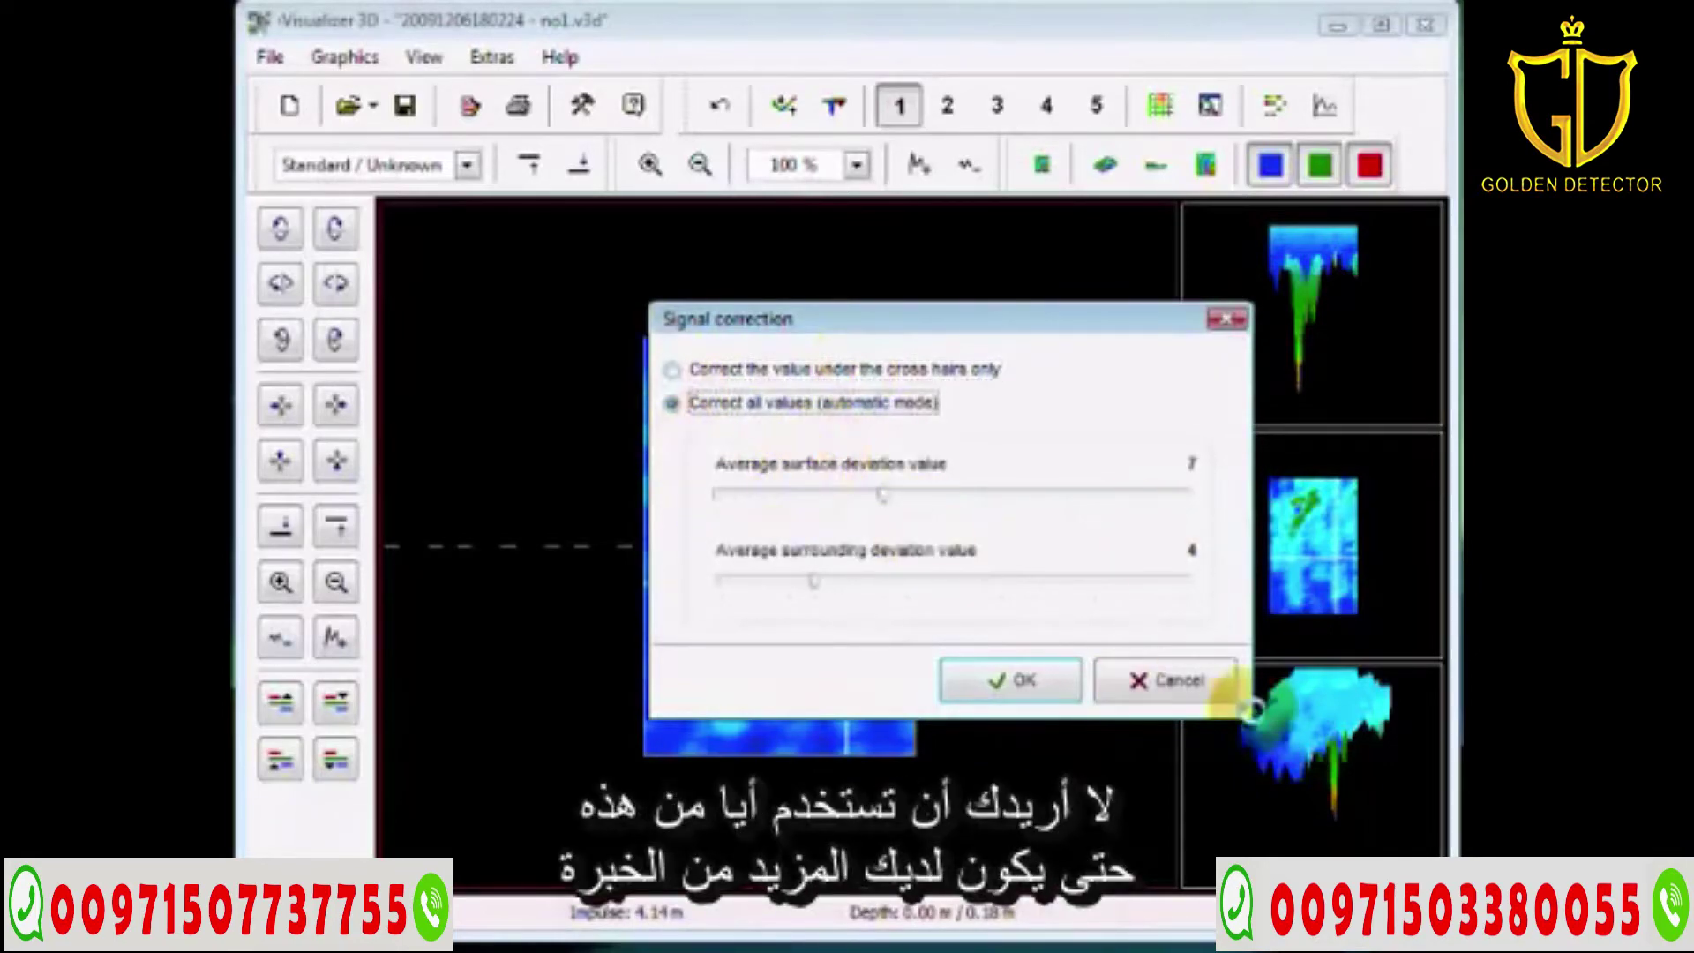
pyautogui.click(1156, 680)
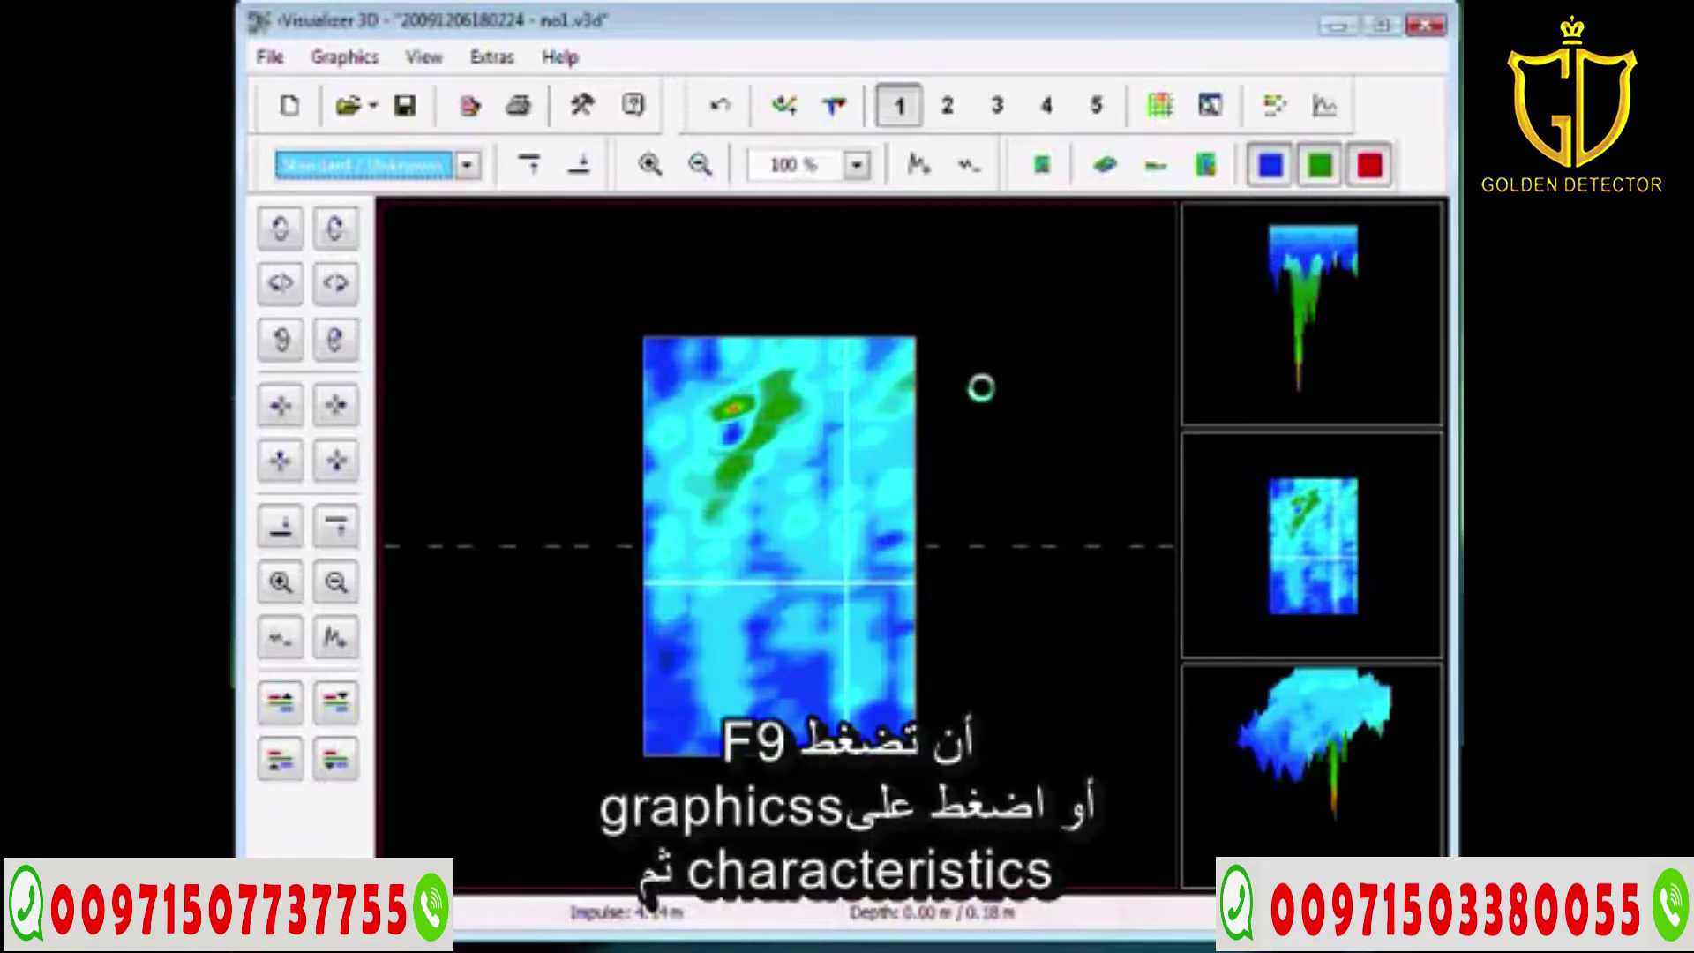
# Step: Review the Characteristics dialog (eXp 5000, 10.00 × 6.50 m, Standard/Unknown soil) and close it unchanged
pyautogui.click(349, 55)
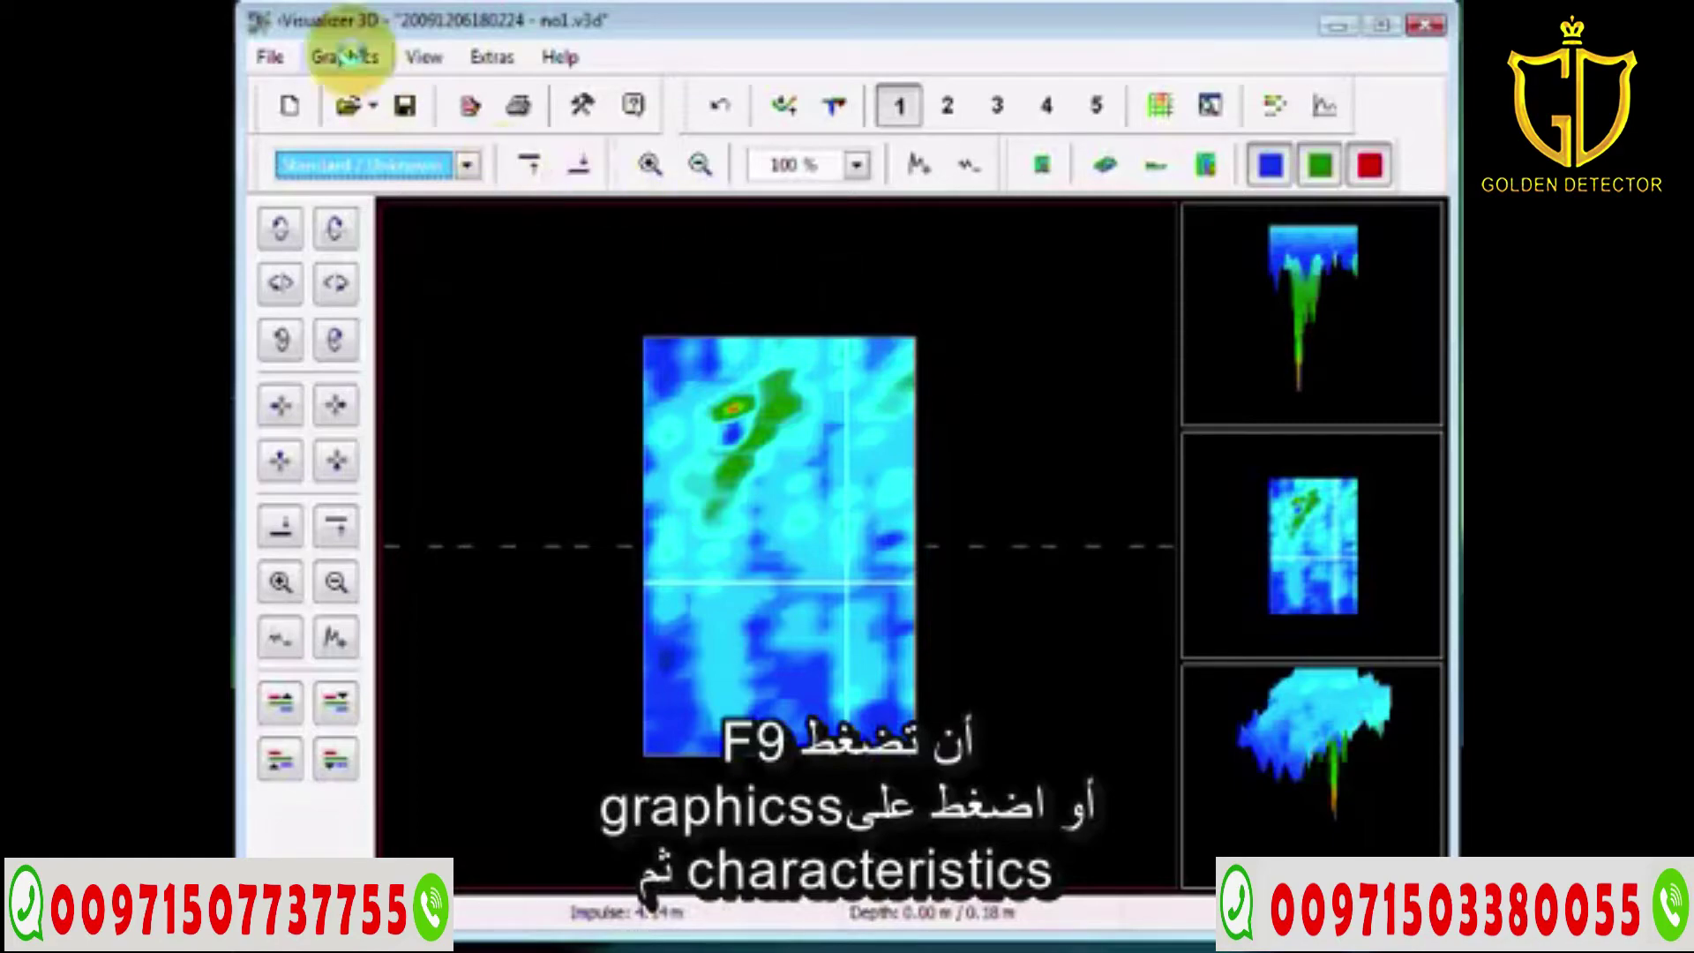
pyautogui.click(348, 56)
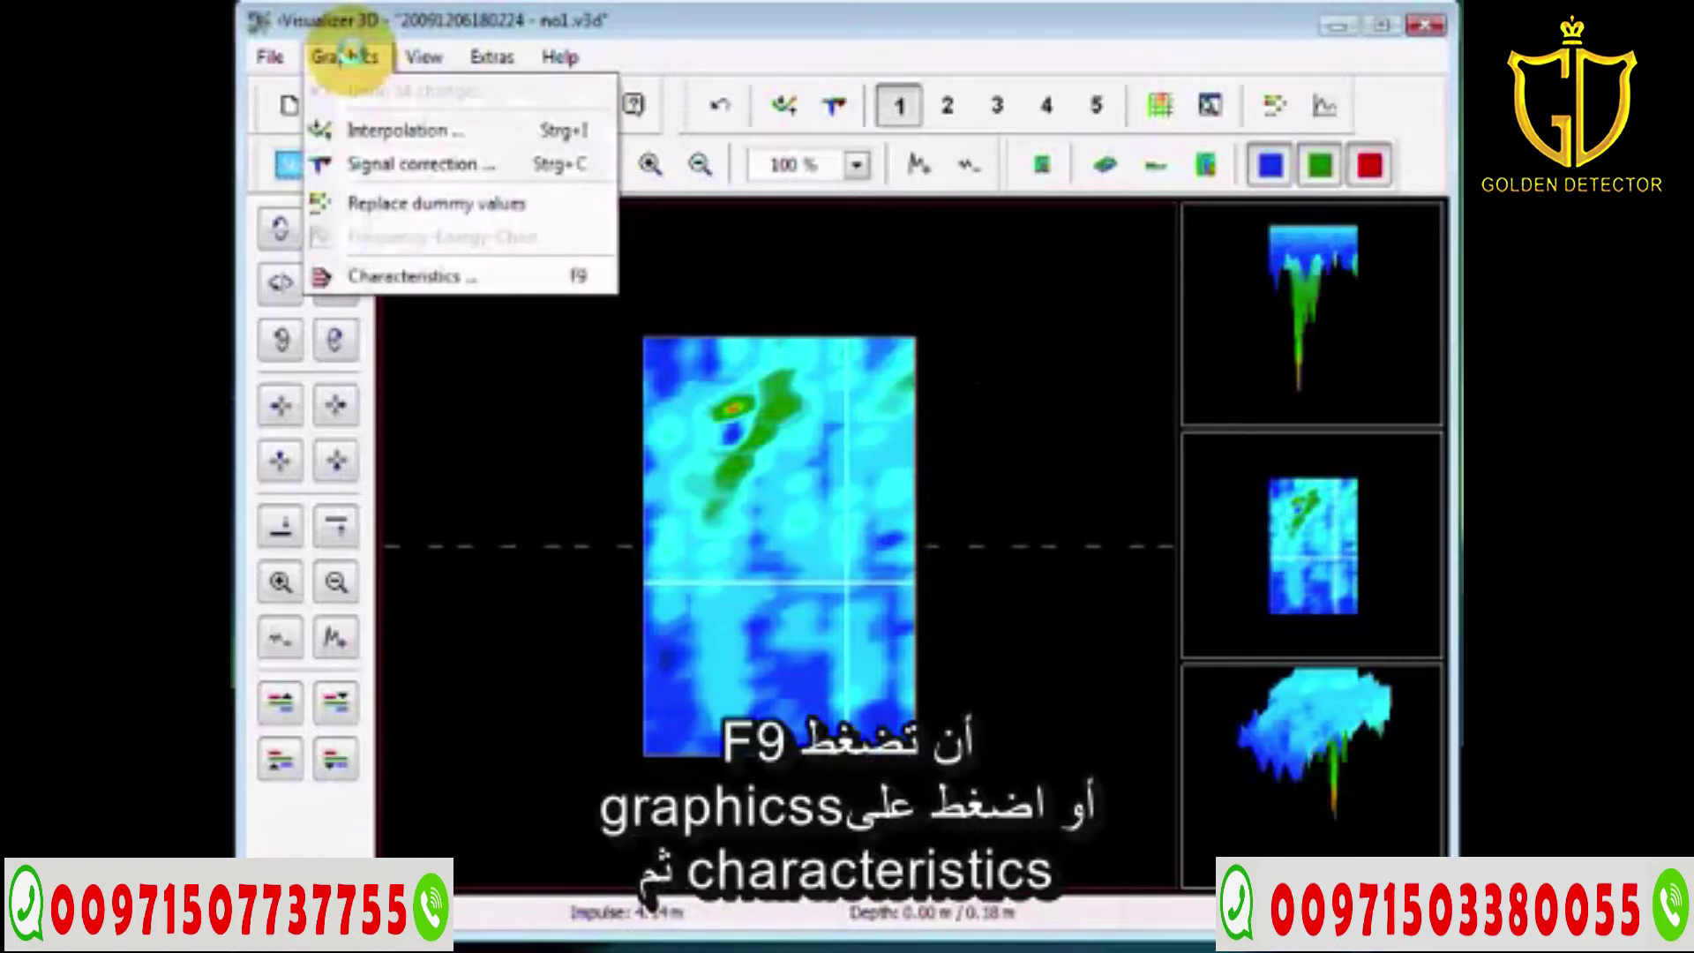
pyautogui.click(408, 273)
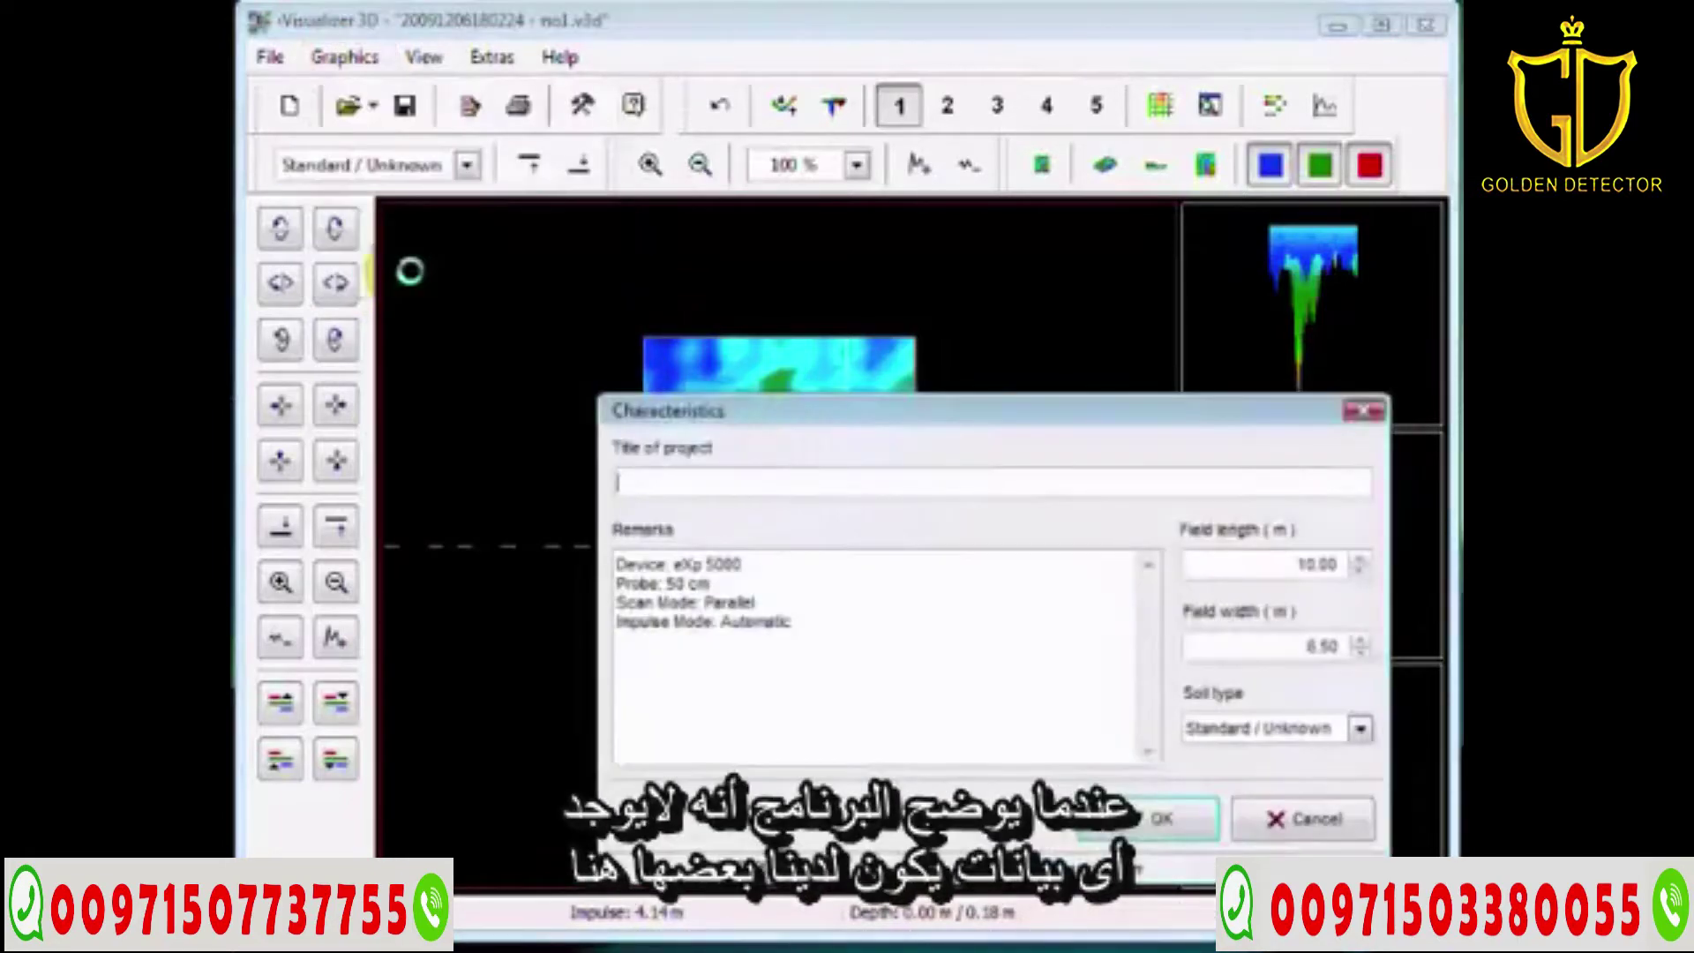
pyautogui.moveTo(964, 399); pyautogui.dragTo(839, 250)
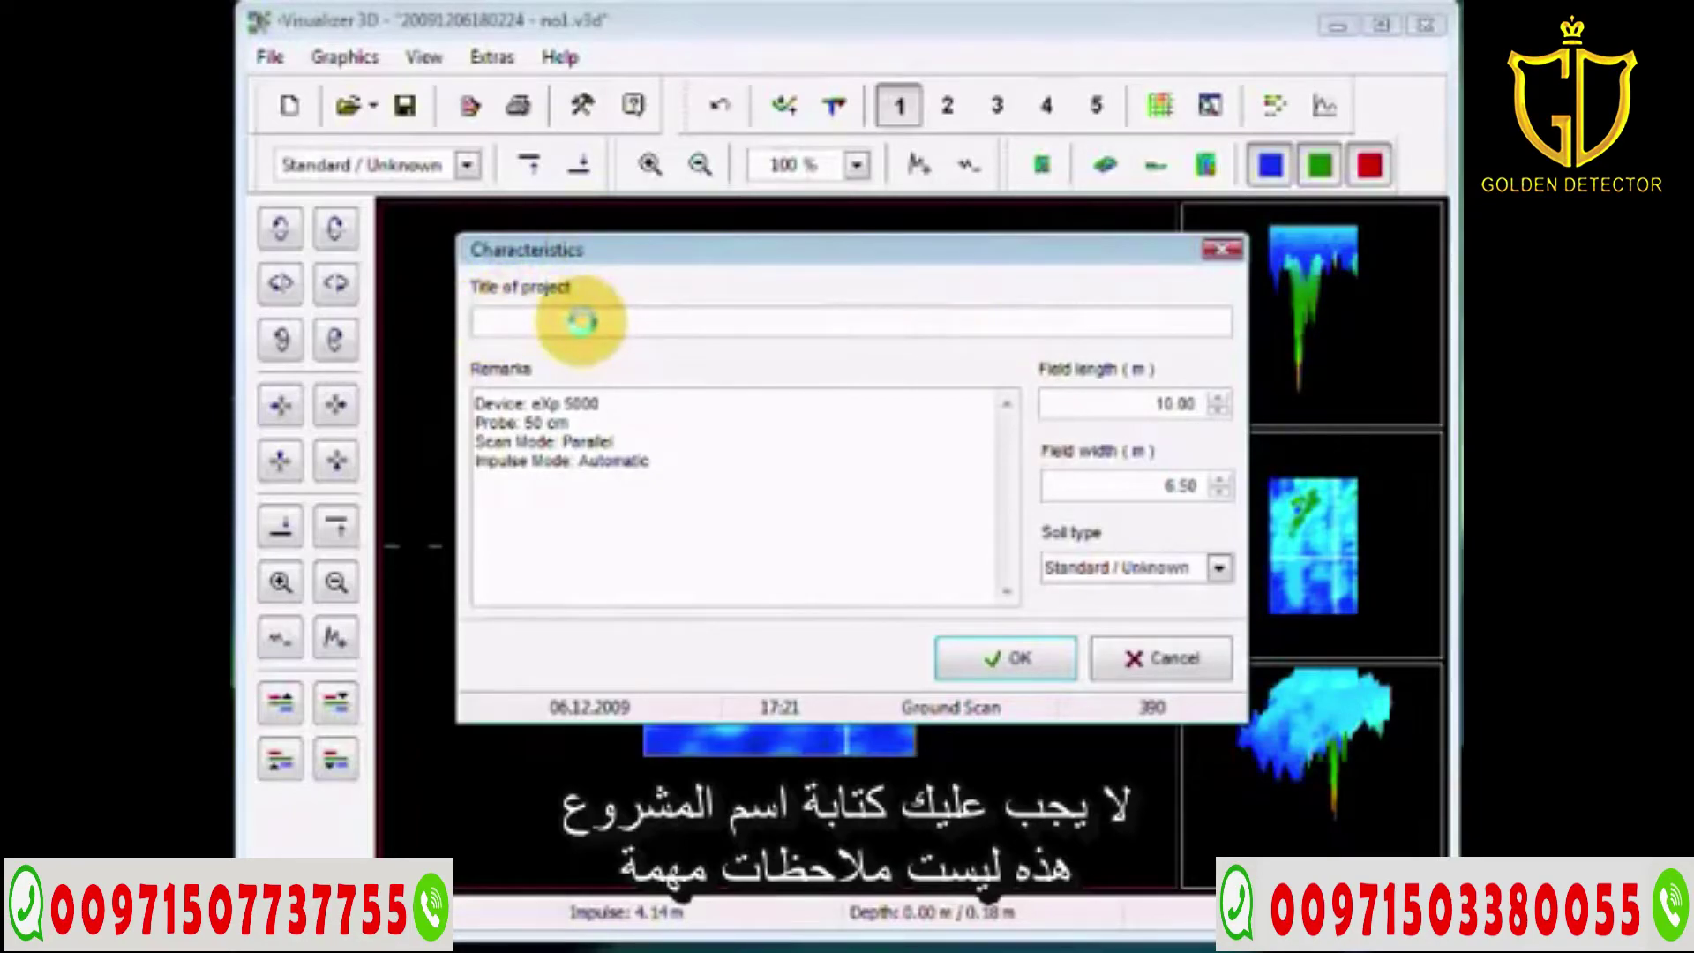
pyautogui.click(603, 496)
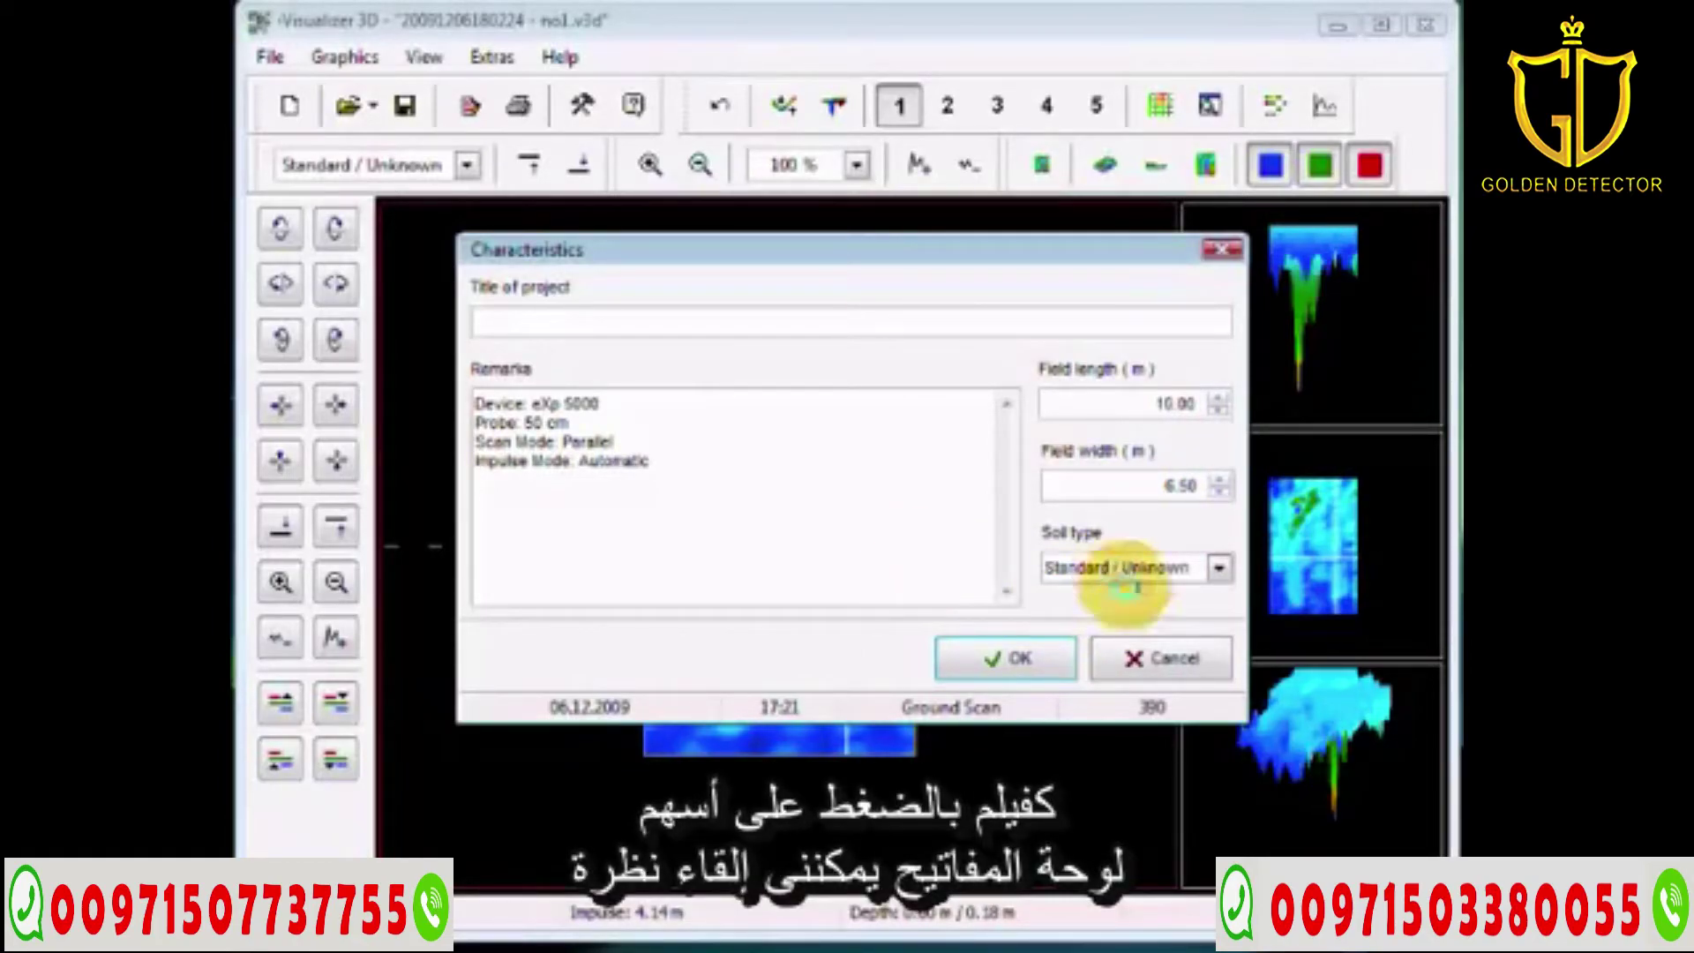
pyautogui.press('Return')
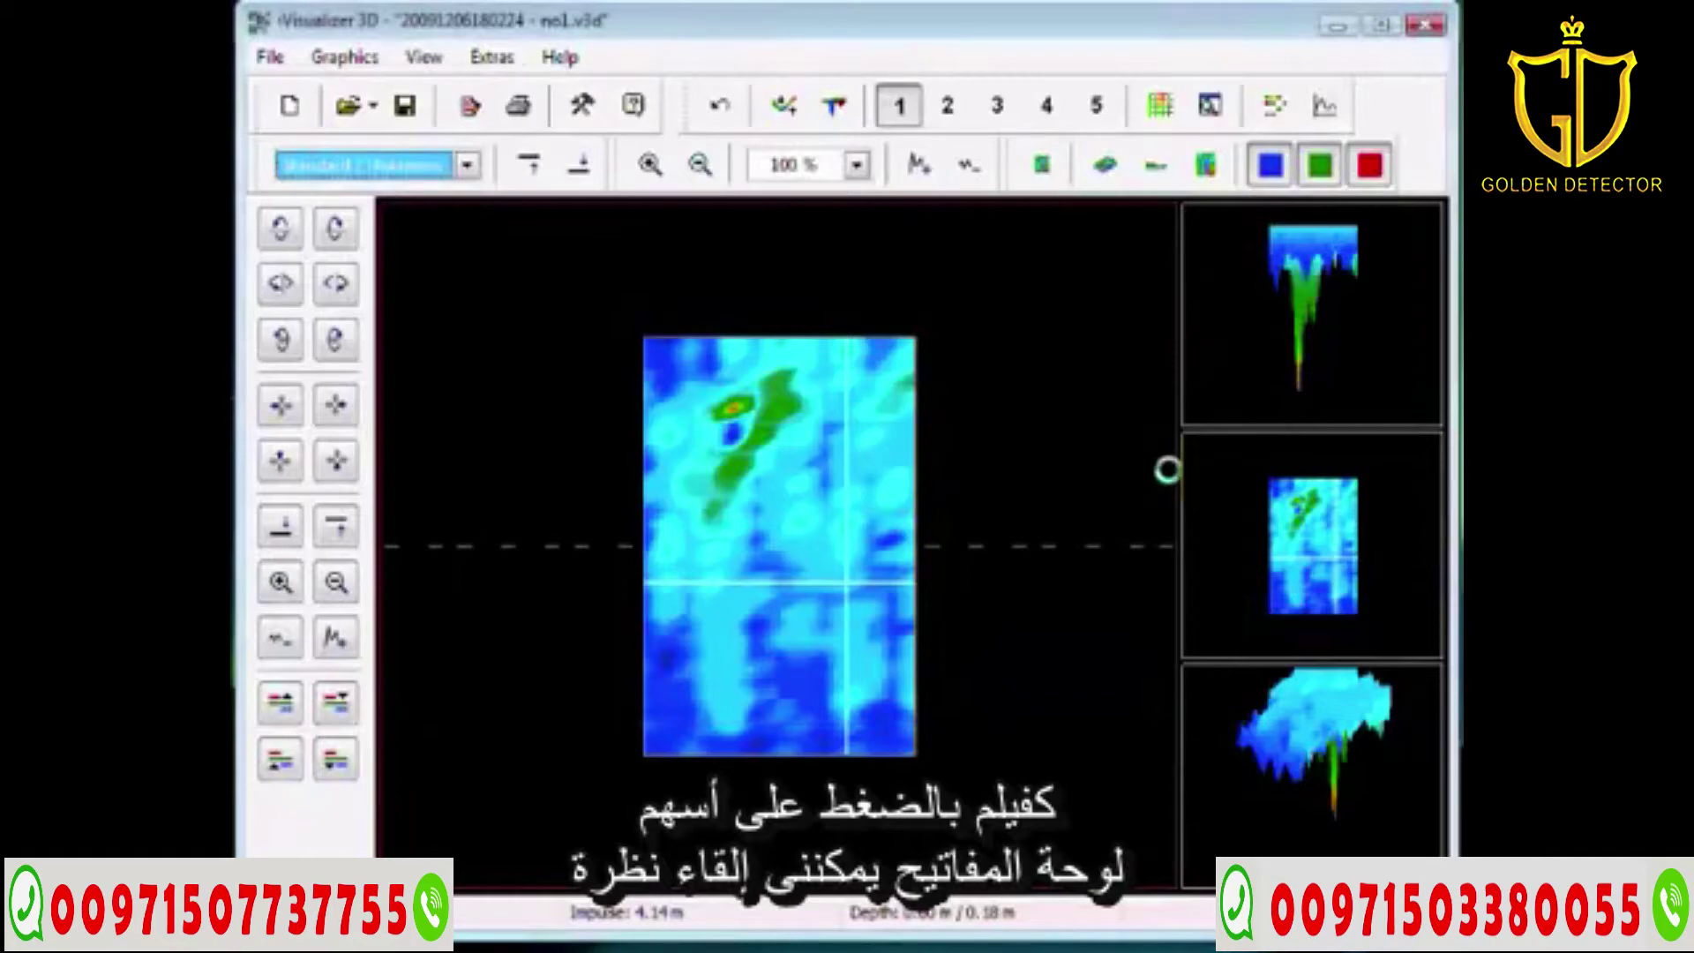
# Step: Move the cross-hair two steps up and one step left onto the green anomaly
pyautogui.press('Up')
pyautogui.press('Up')
pyautogui.press('Up')
pyautogui.press('Up')
pyautogui.press('Up')
pyautogui.press('Up')
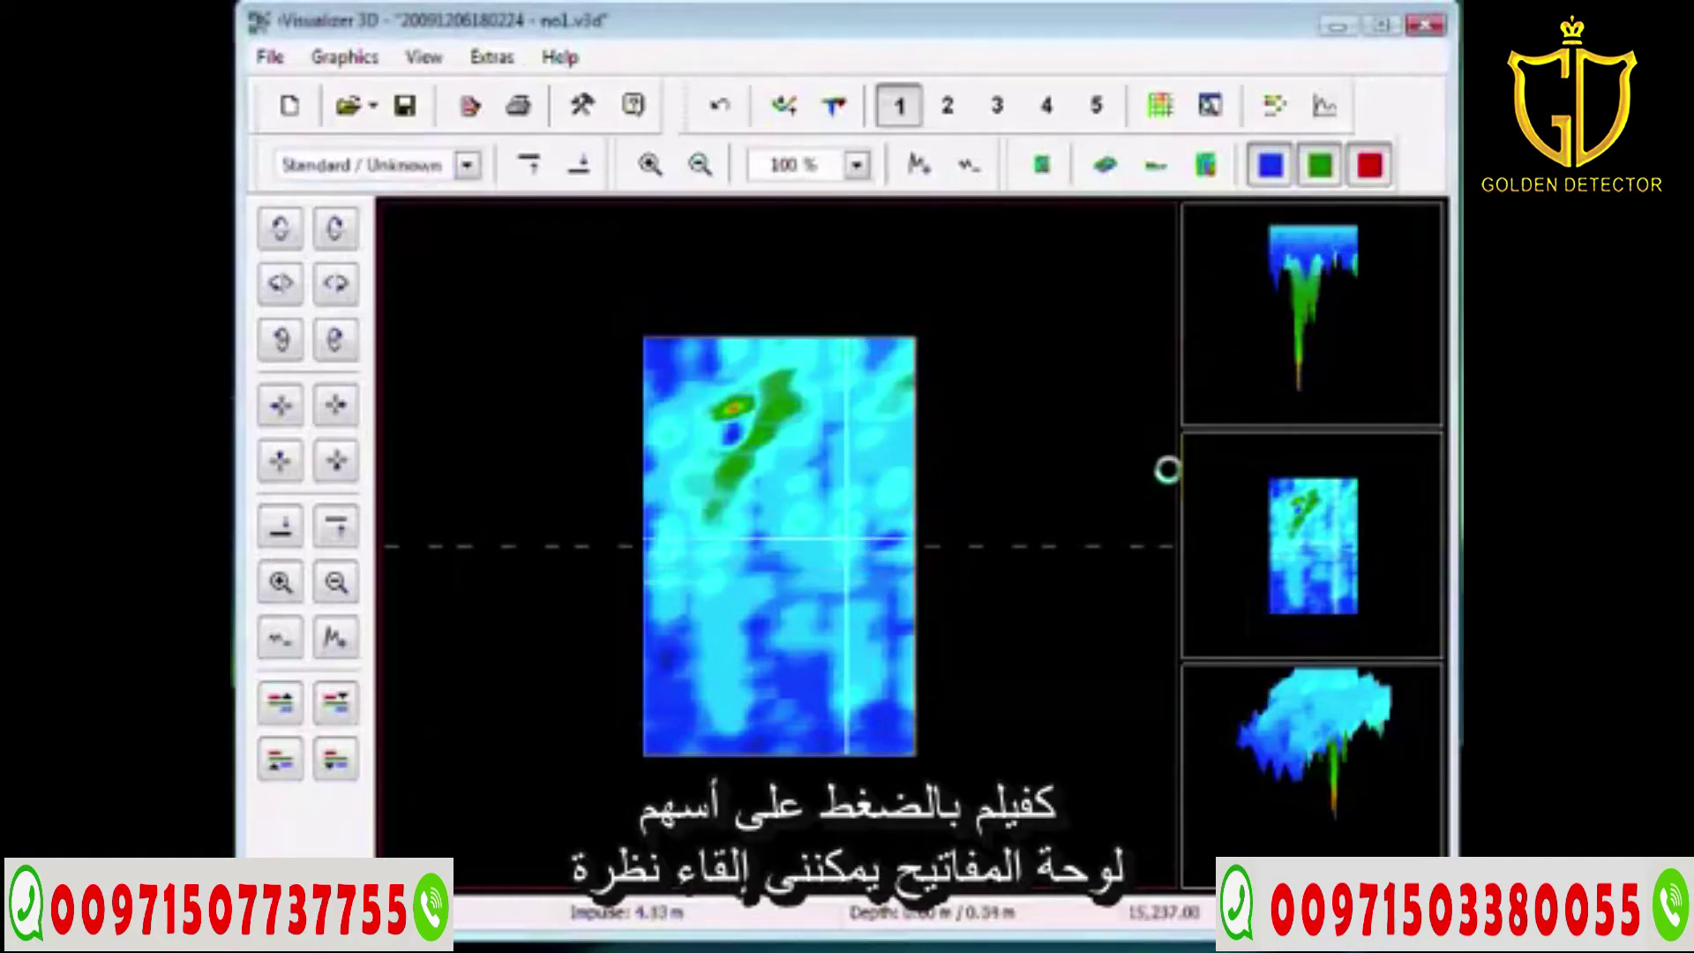
pyautogui.press('Up')
pyautogui.press('Up')
pyautogui.press('Up')
pyautogui.press('Up')
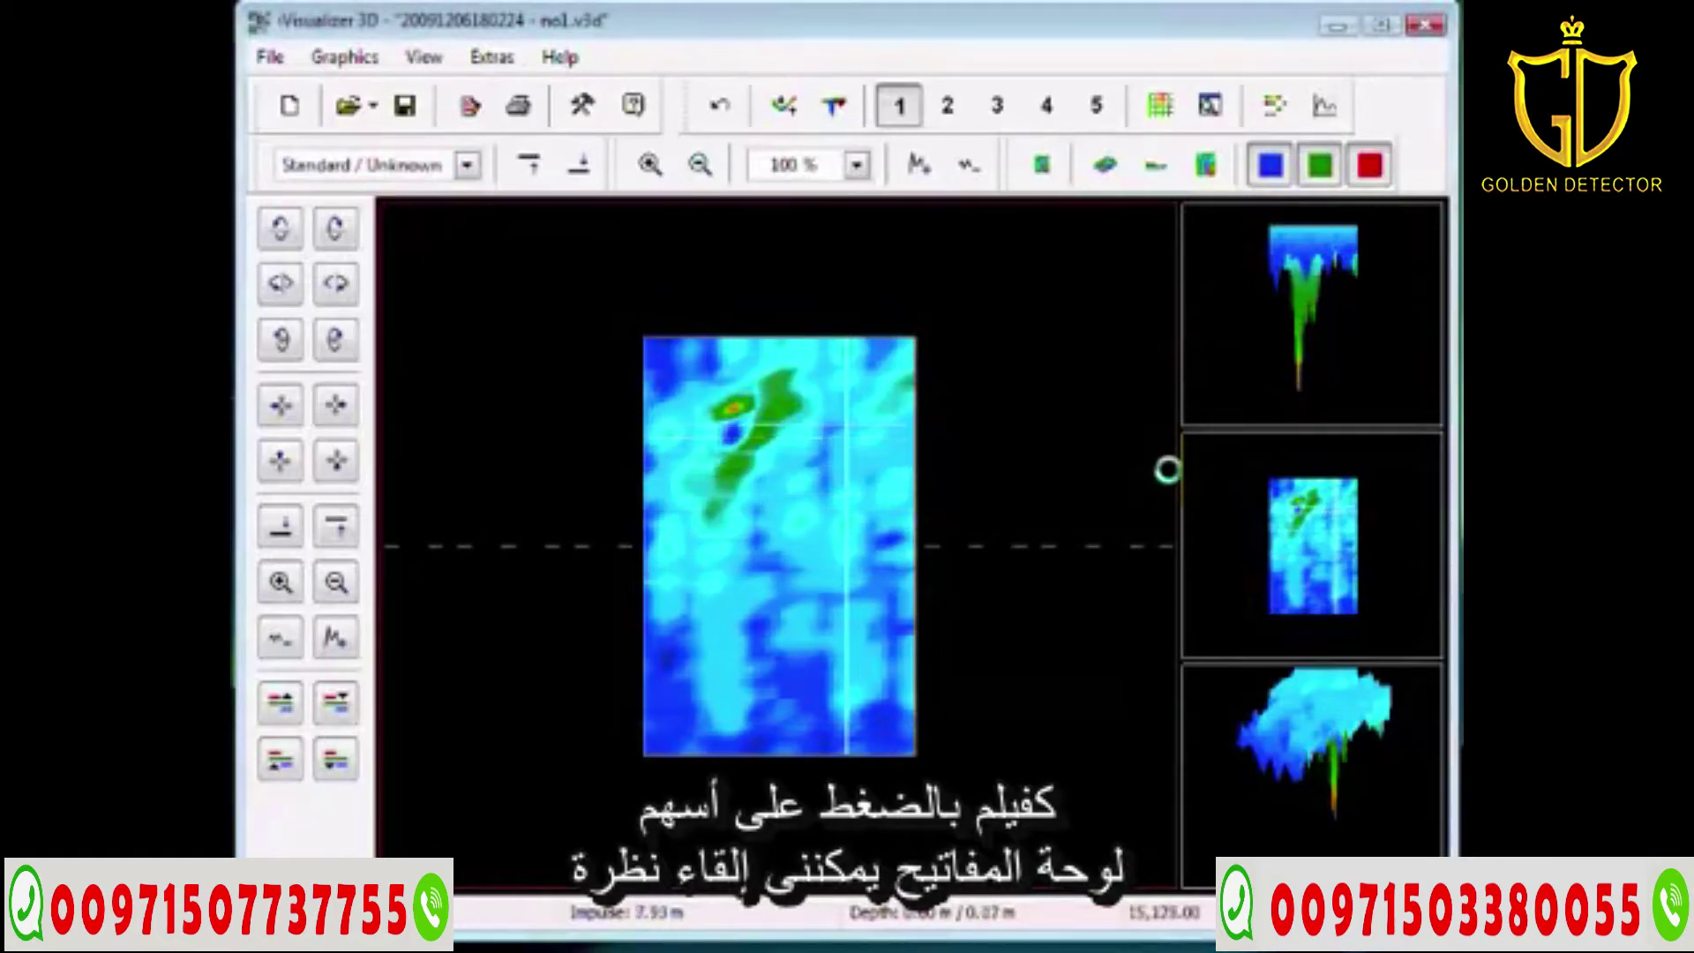
pyautogui.press('Left')
pyautogui.press('Left')
pyautogui.press('Left')
pyautogui.press('Left')
pyautogui.press('Left')
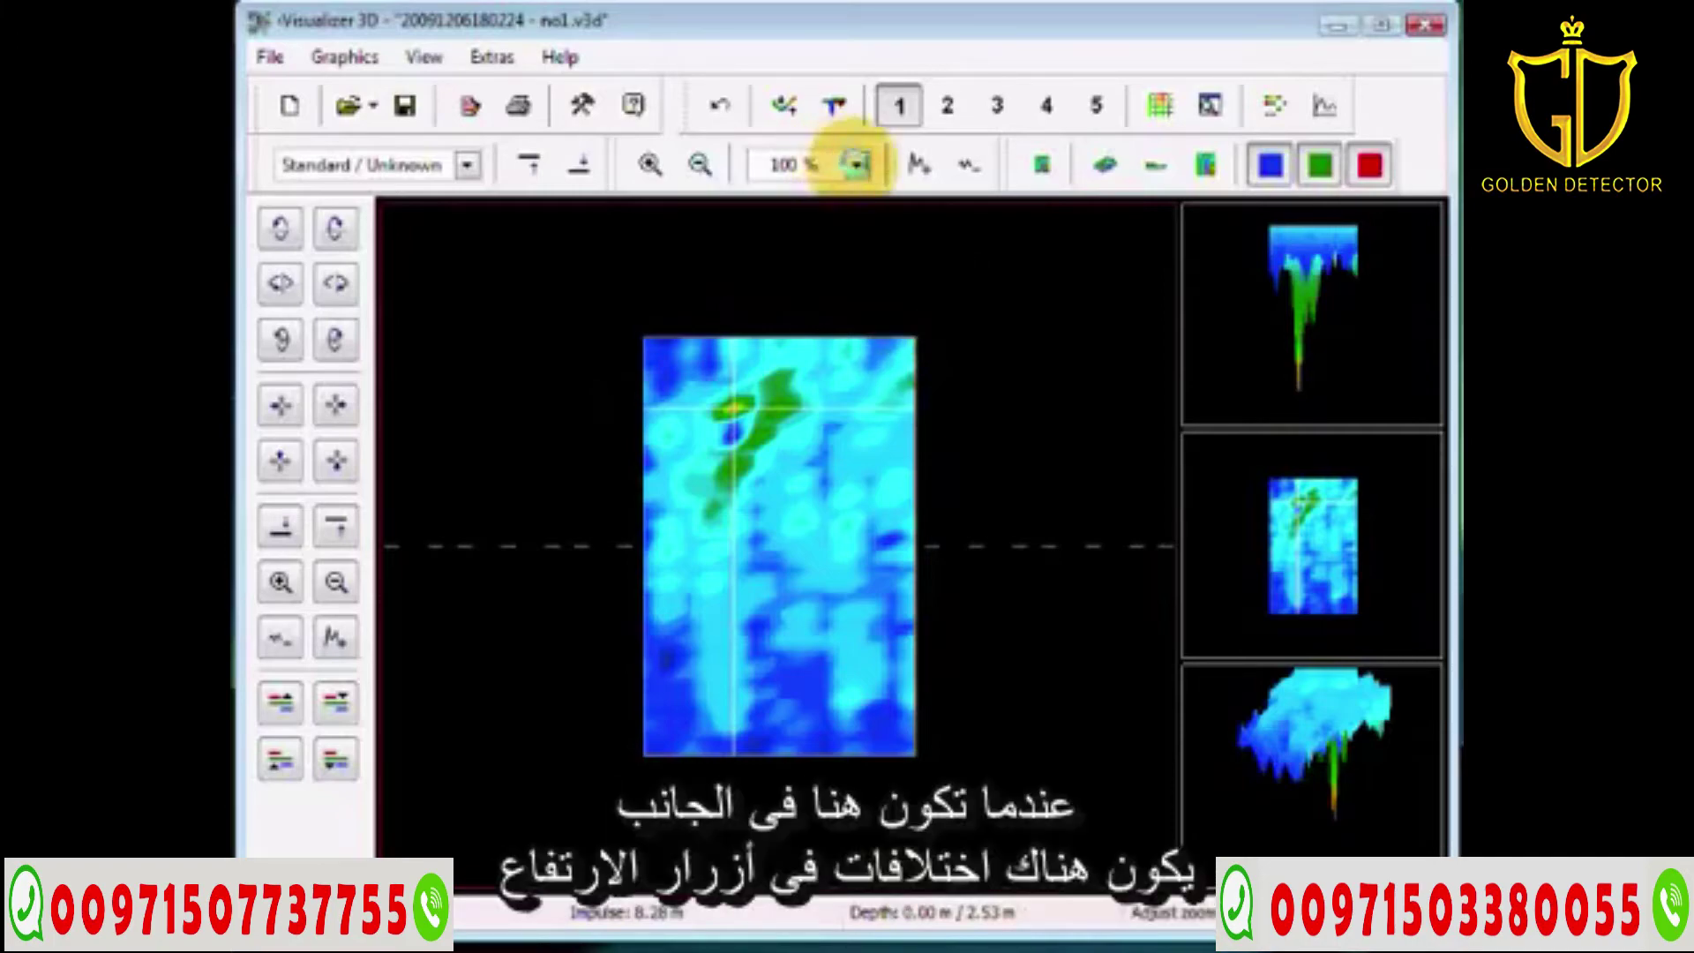
# Step: Zoom the scan map to 200 % and then back to 100 %
pyautogui.click(856, 165)
pyautogui.click(800, 275)
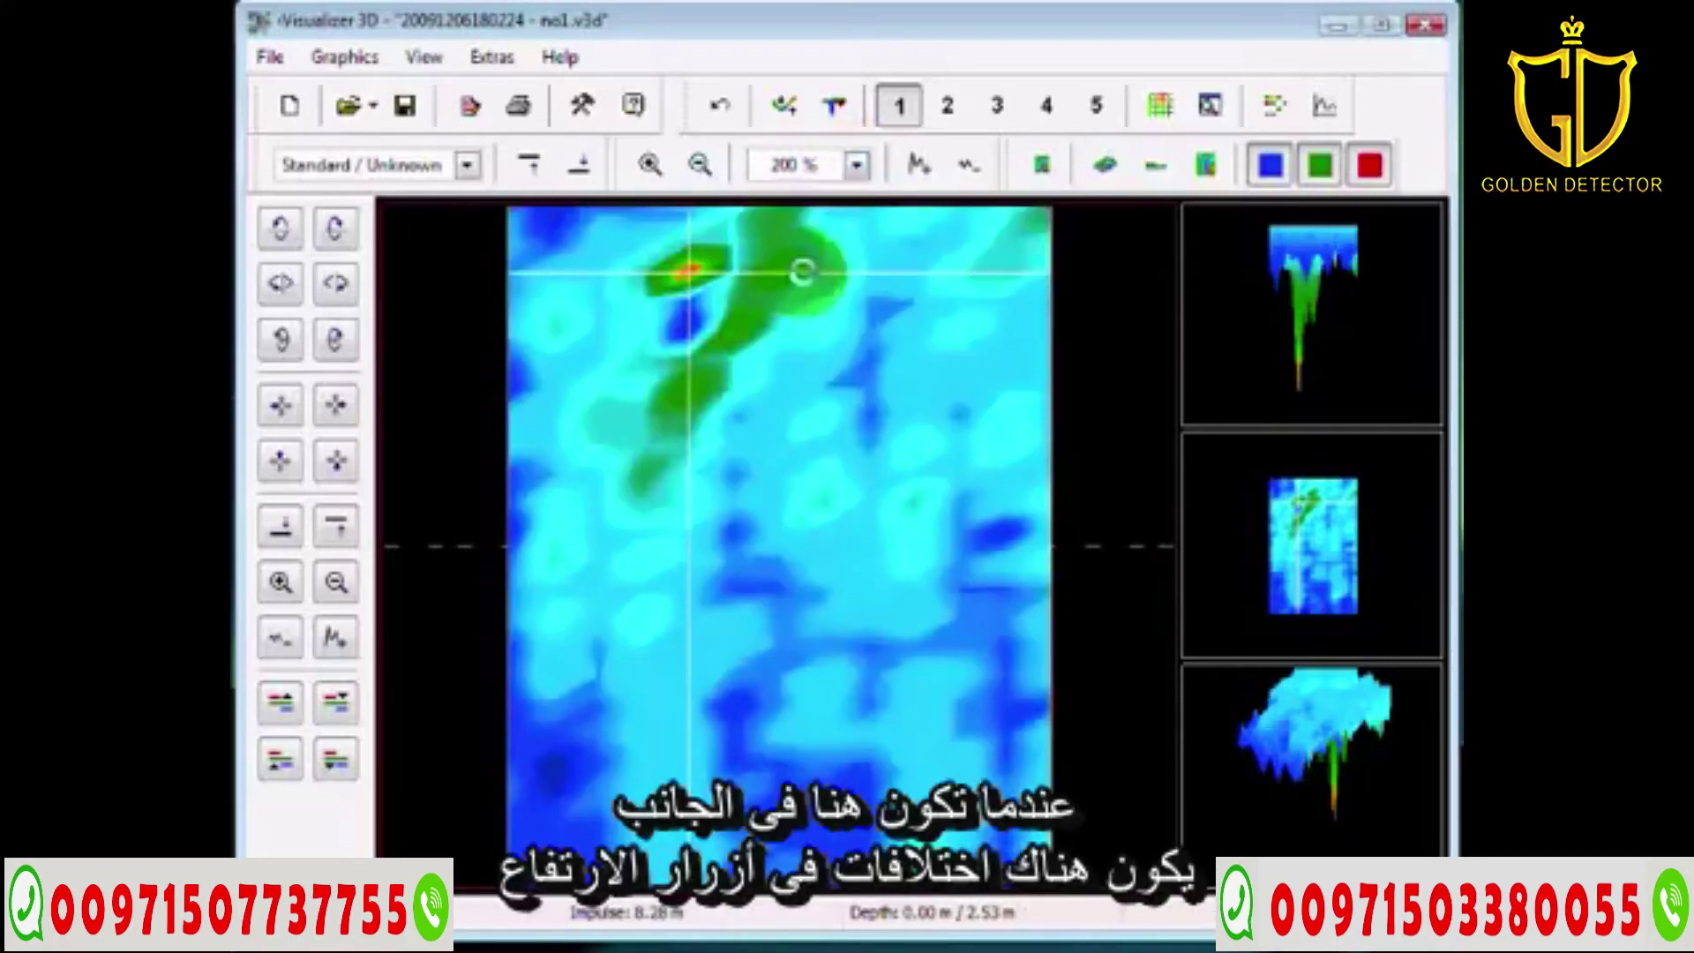
pyautogui.click(856, 165)
pyautogui.click(810, 239)
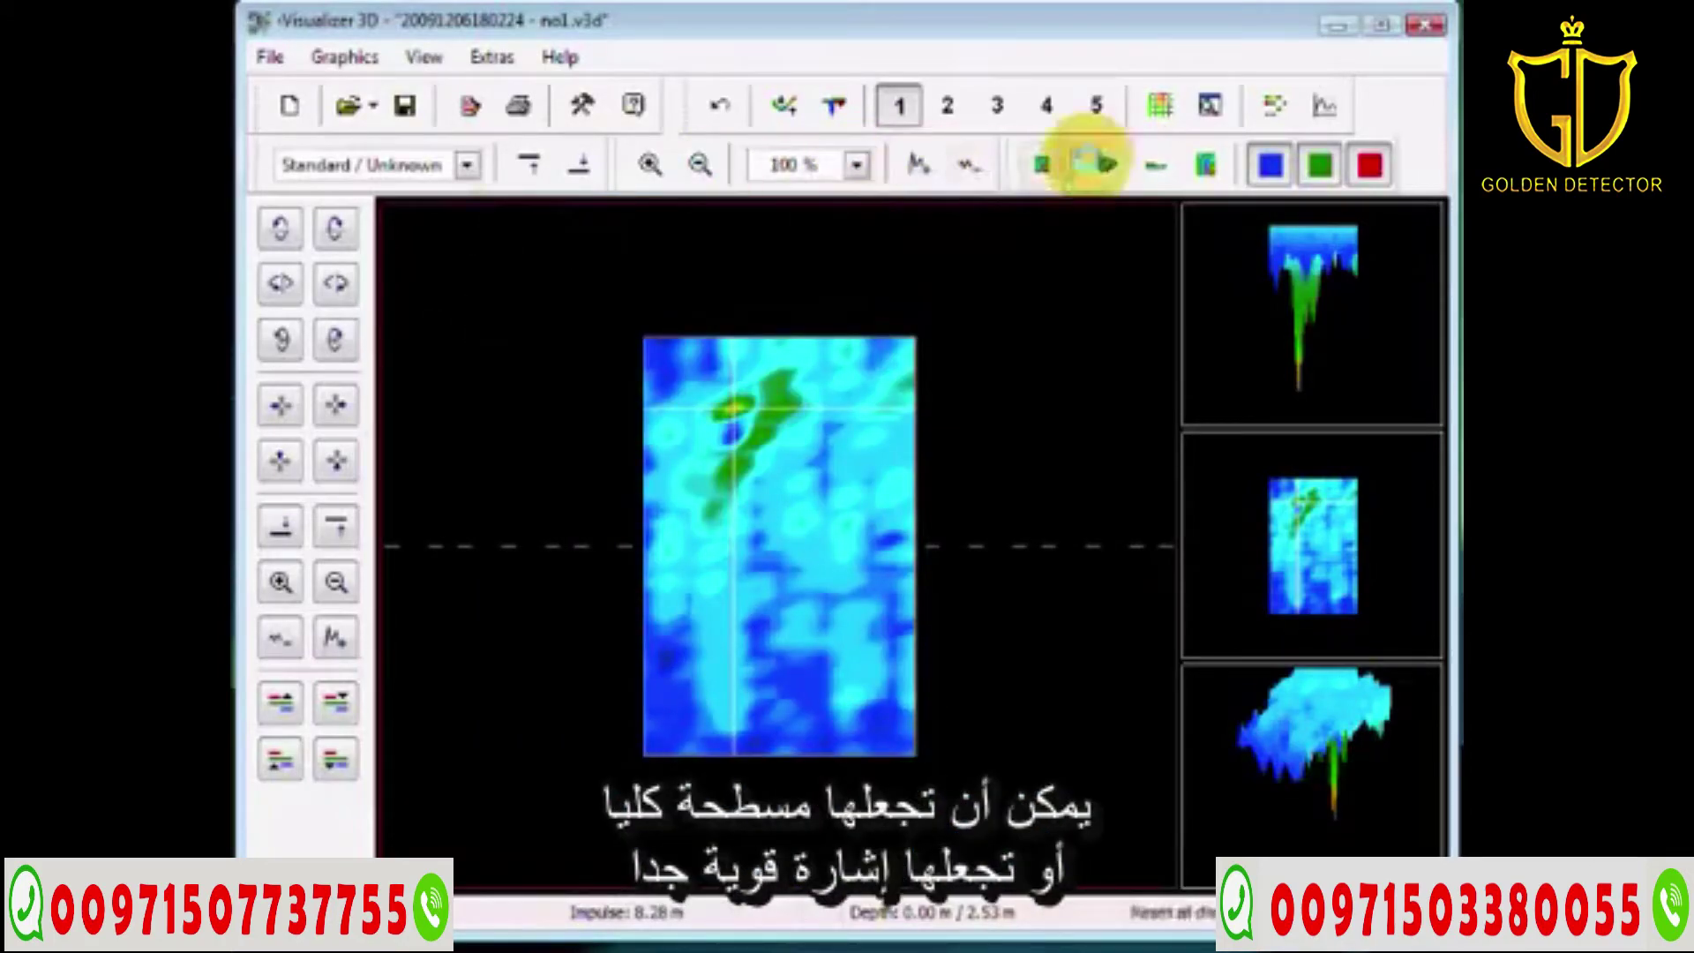
# Step: Switch to the 3-D surface, tone down the height difference, and lower the depth slice to 1.60 m
pyautogui.click(1105, 165)
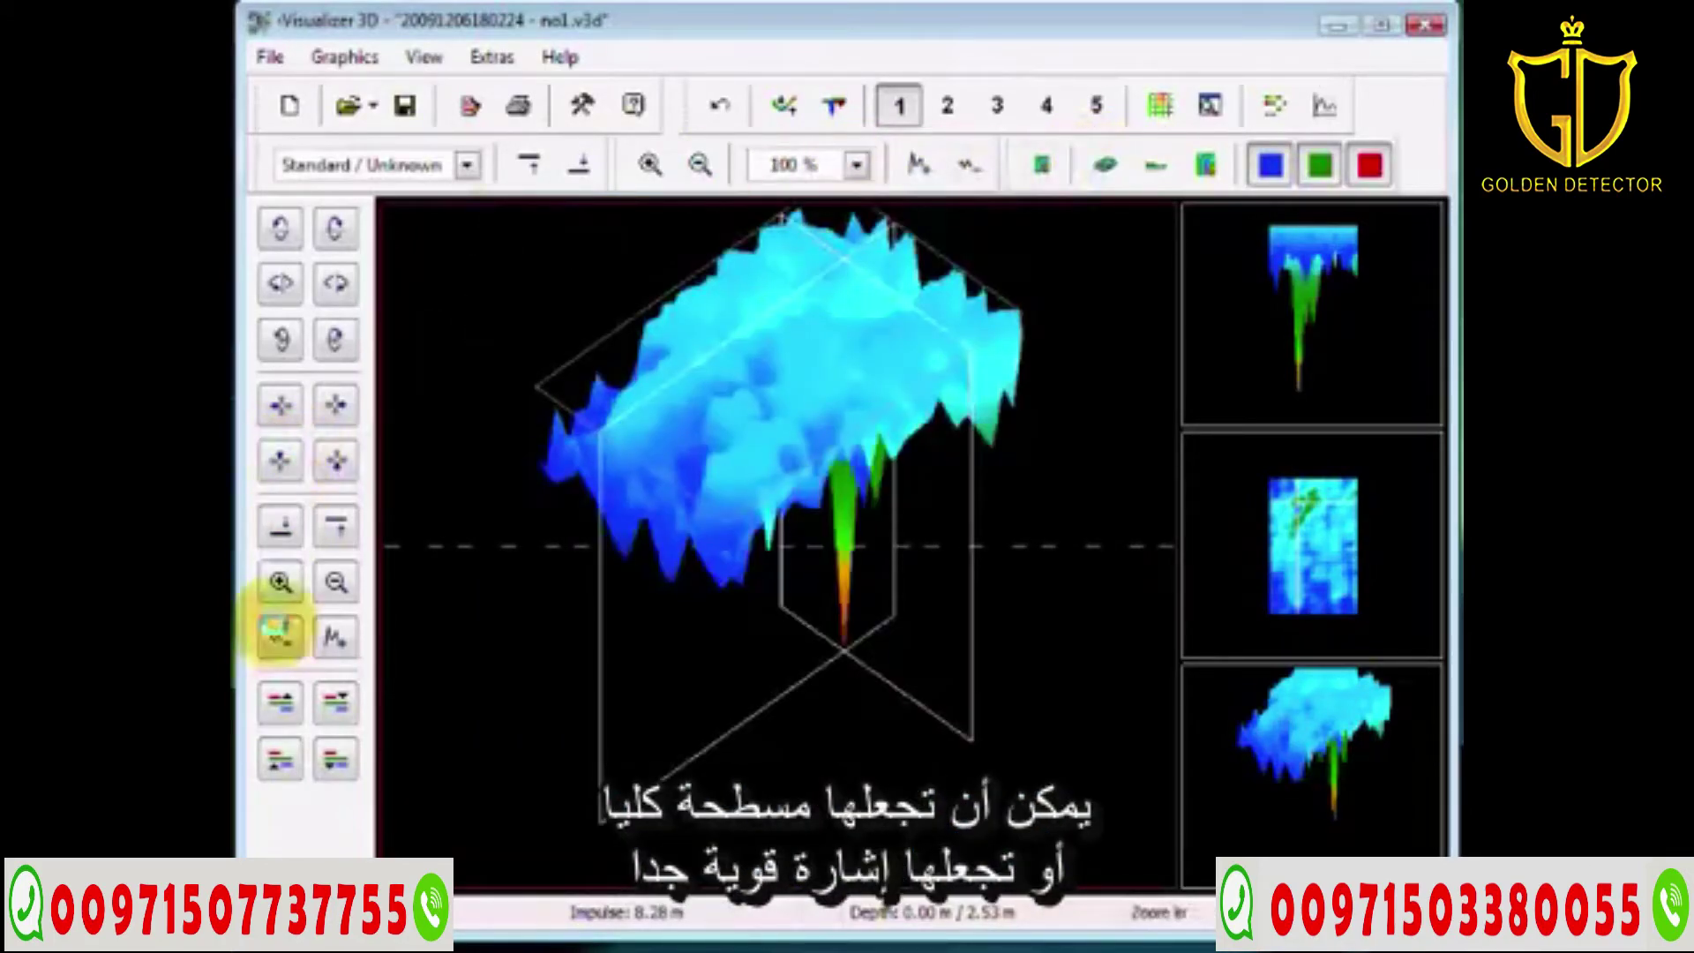
pyautogui.click(279, 639)
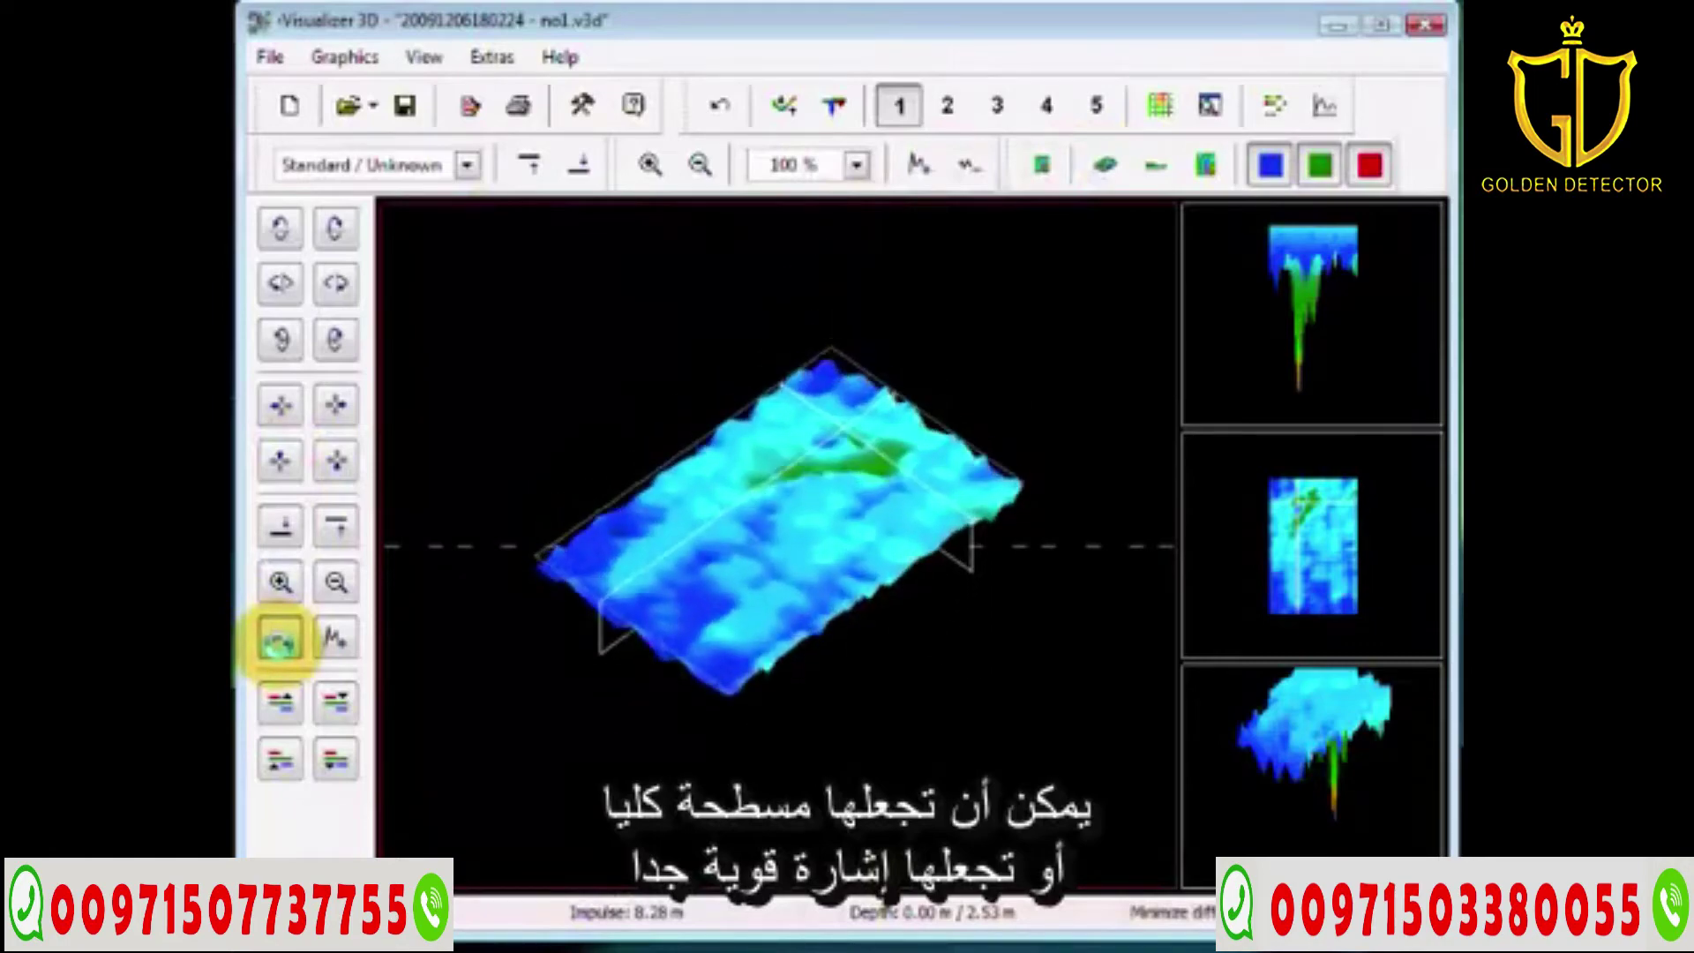
pyautogui.click(335, 638)
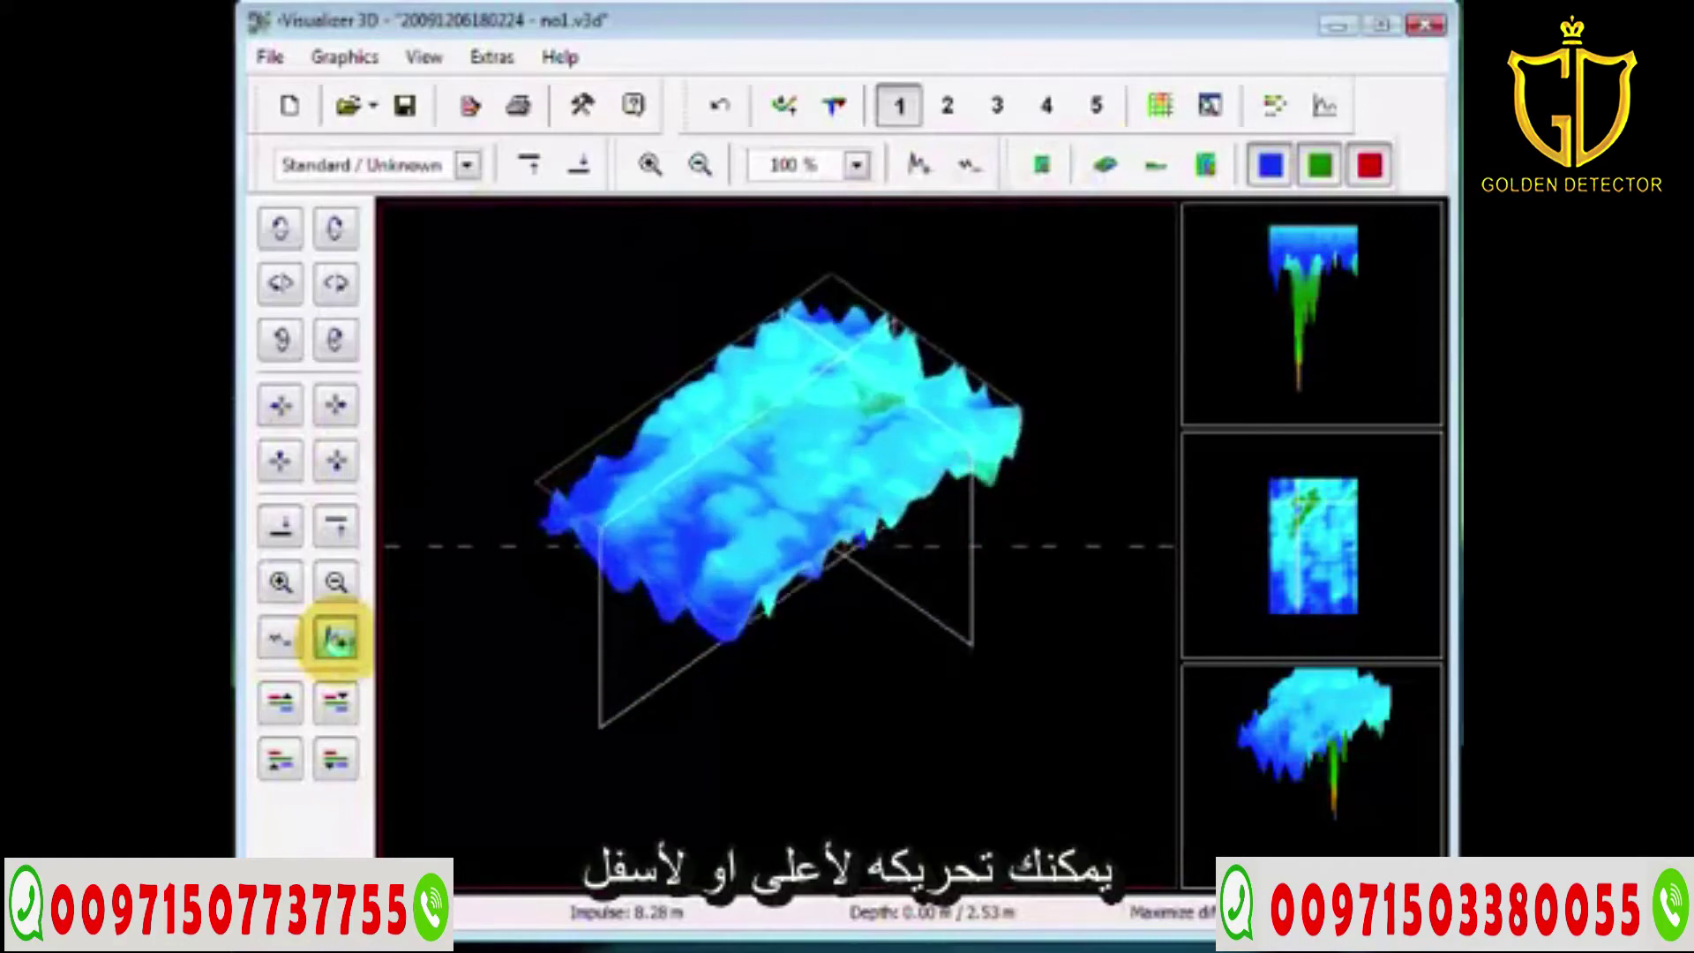
pyautogui.click(280, 636)
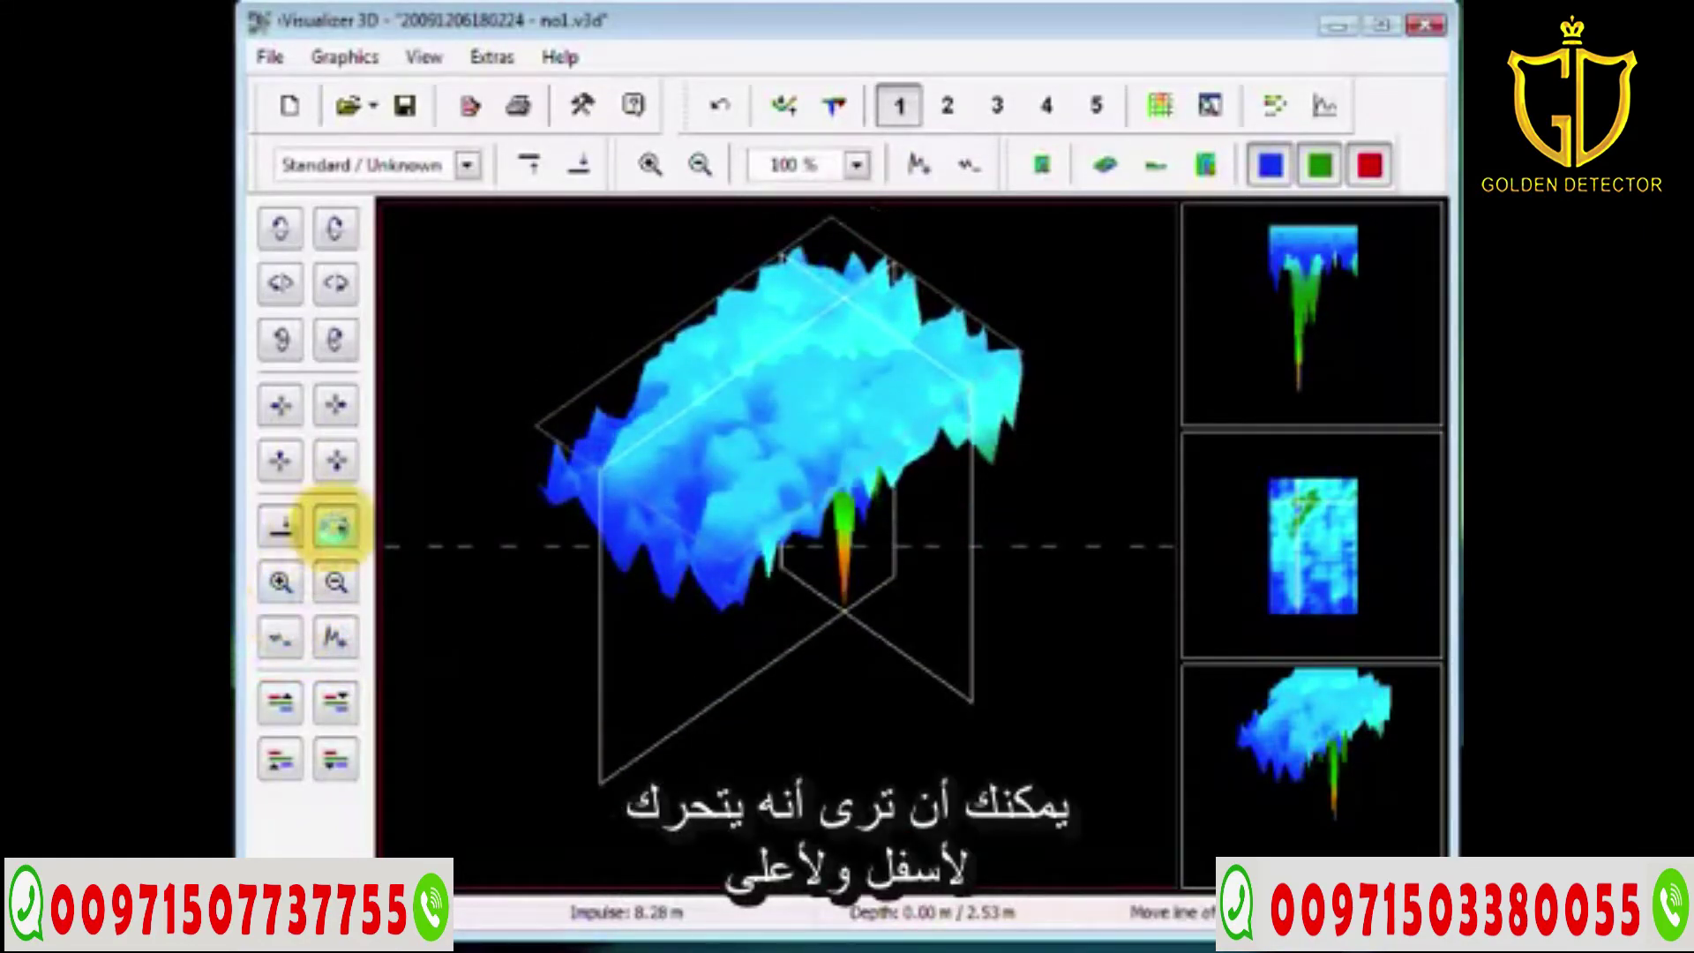
pyautogui.click(279, 527)
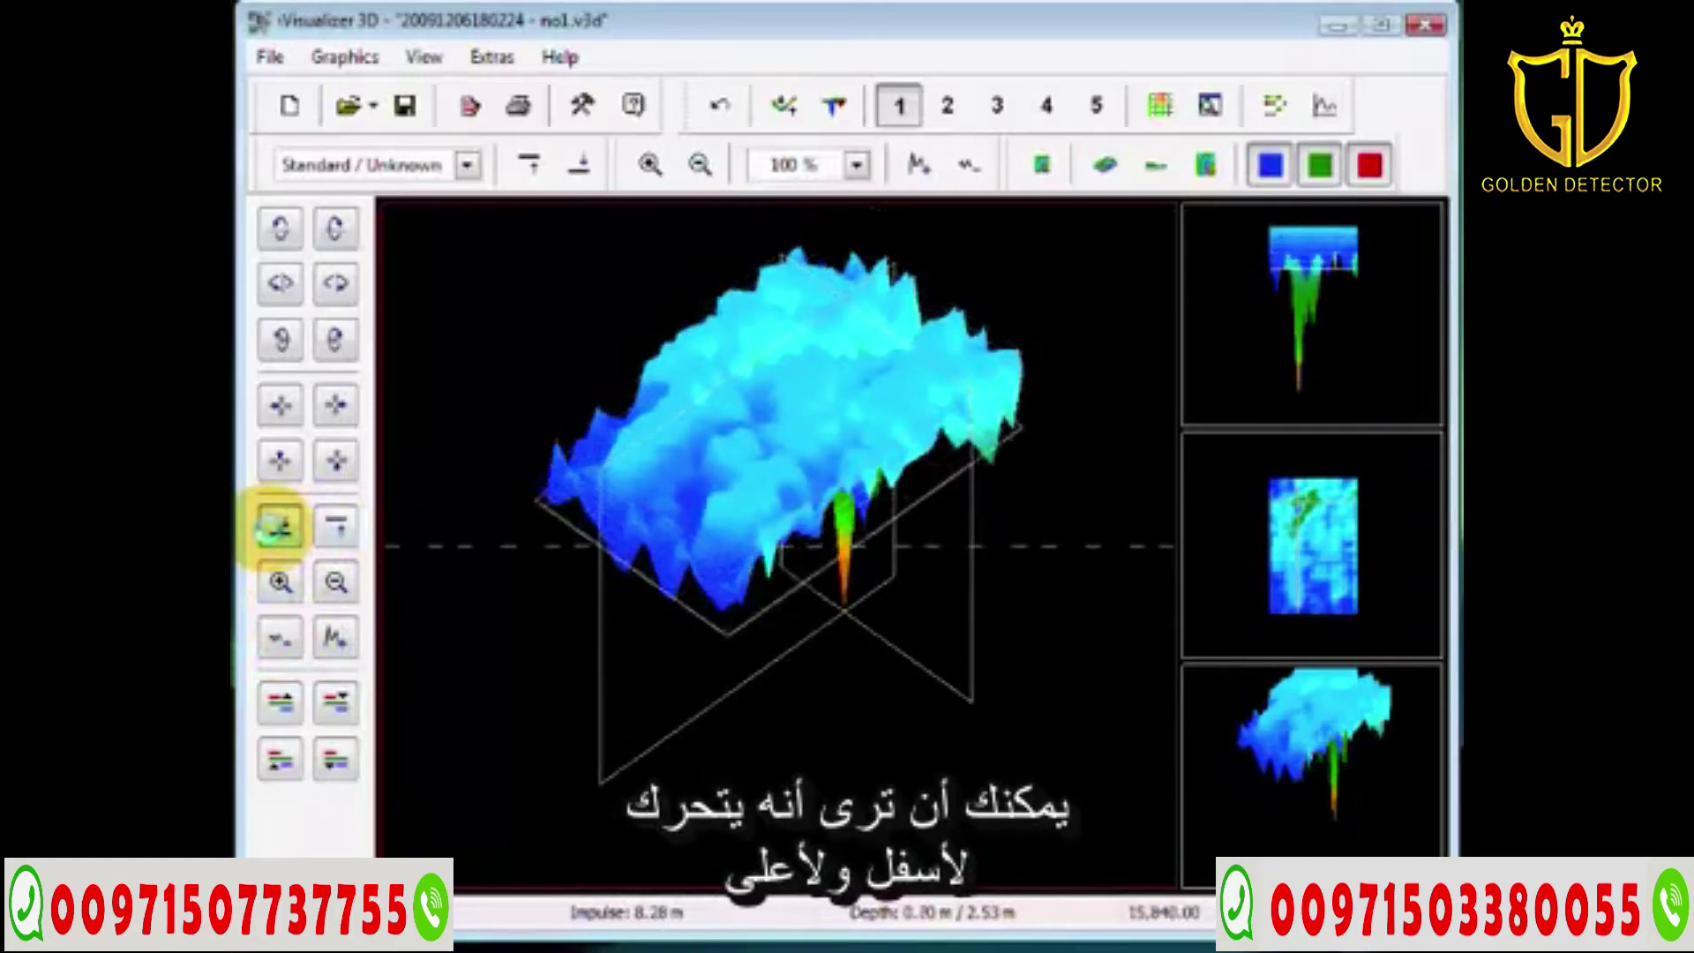
pyautogui.click(278, 527)
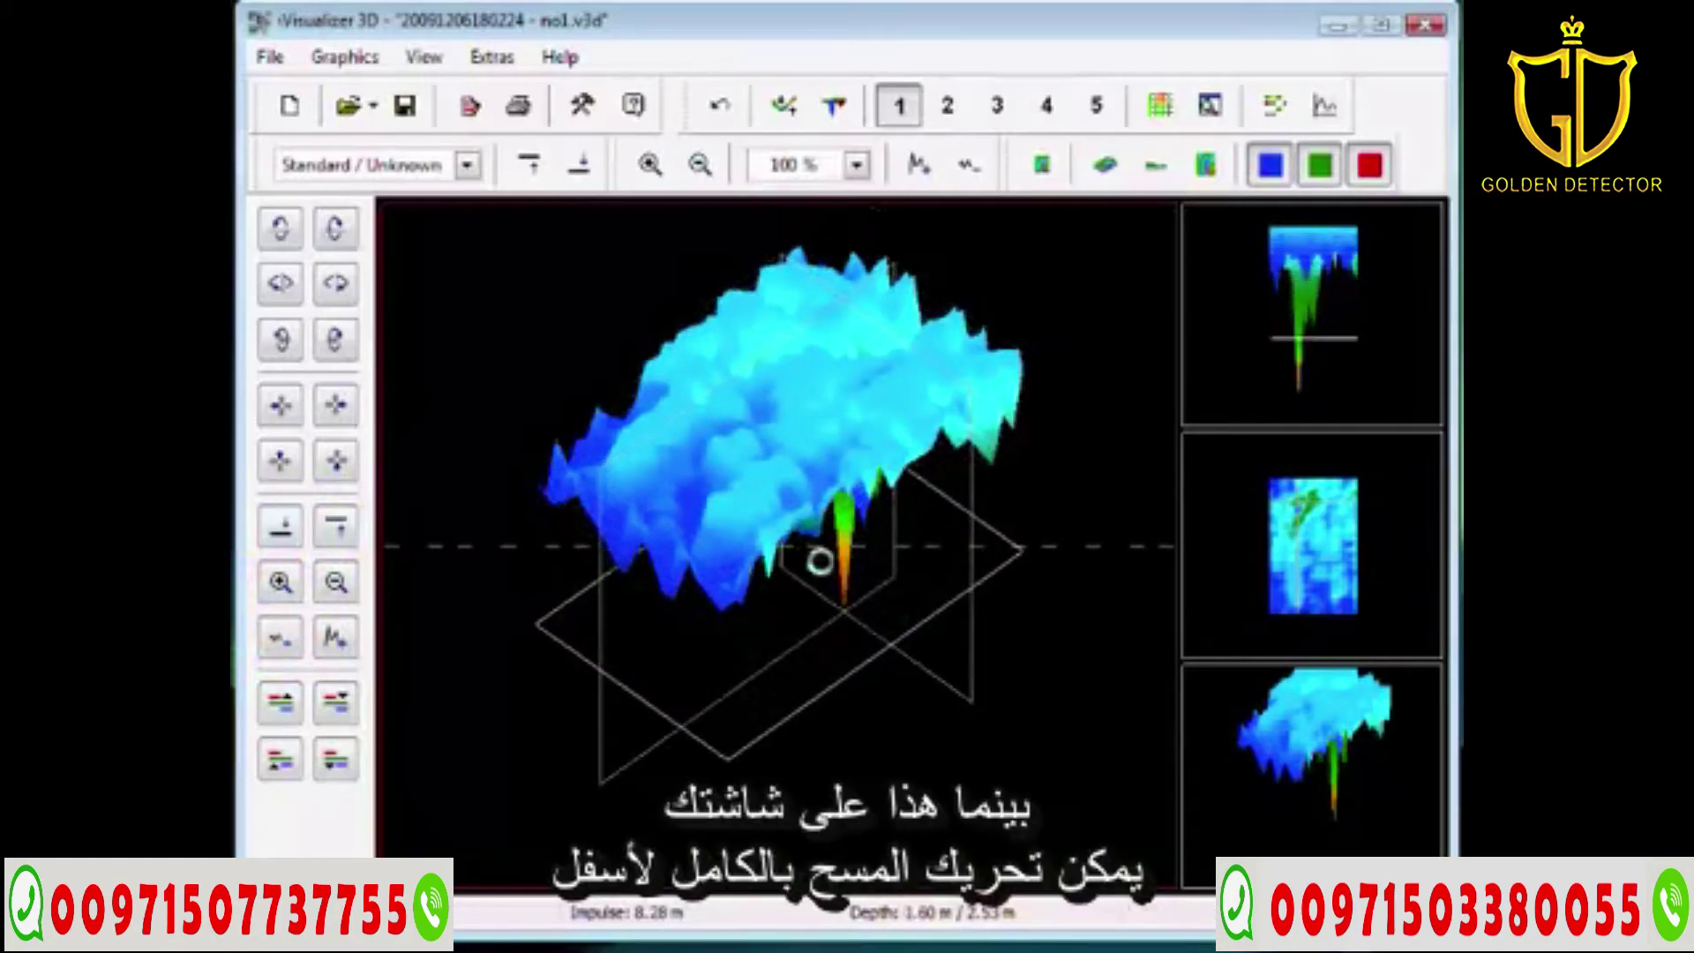
# Step: Raise the depth slice back to 0.00 m and shift the 3-D graph down, up and right
pyautogui.click(337, 524)
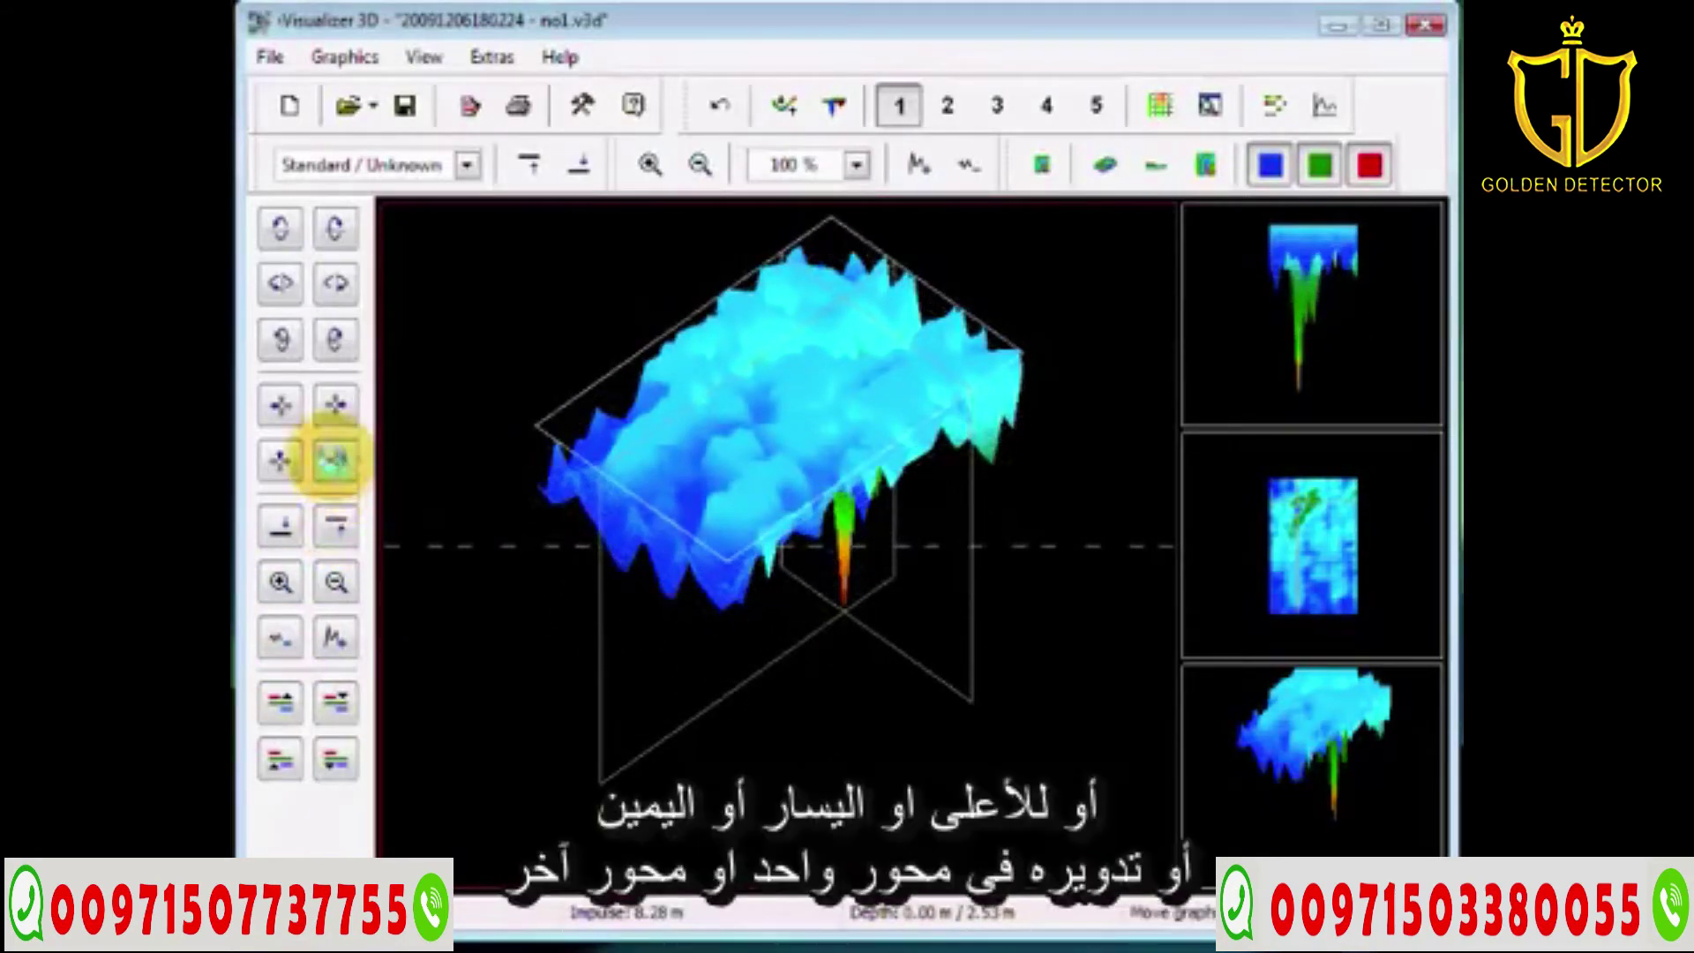
pyautogui.click(335, 460)
pyautogui.click(280, 461)
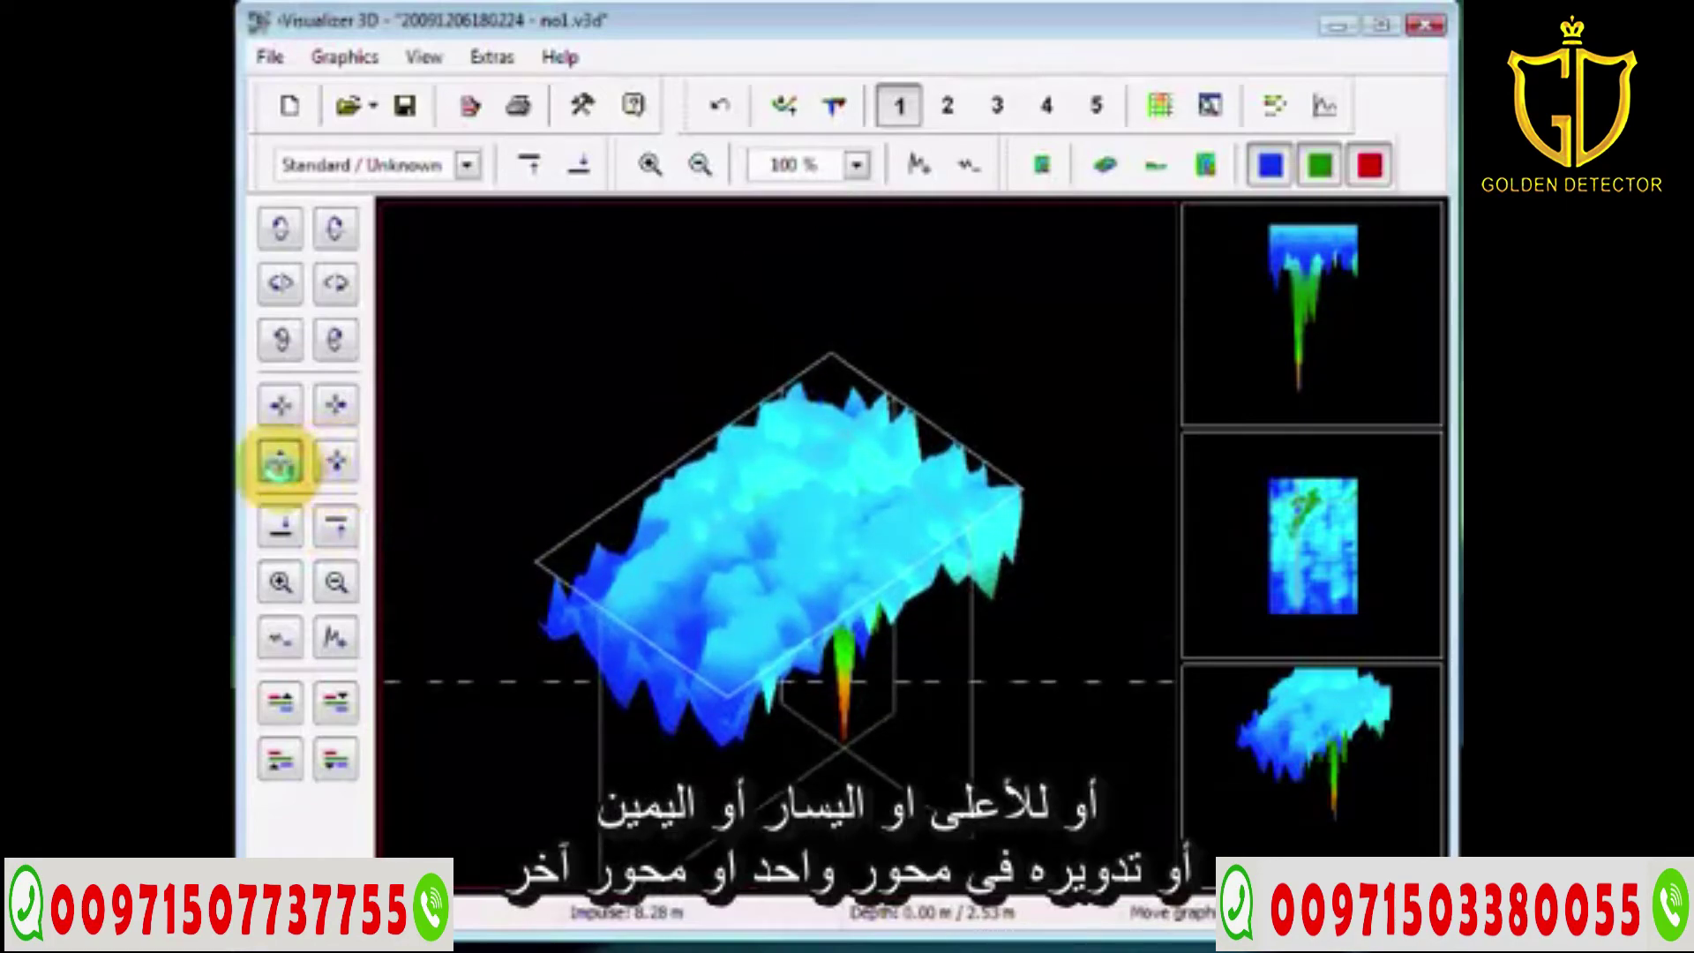
pyautogui.click(280, 404)
pyautogui.click(335, 404)
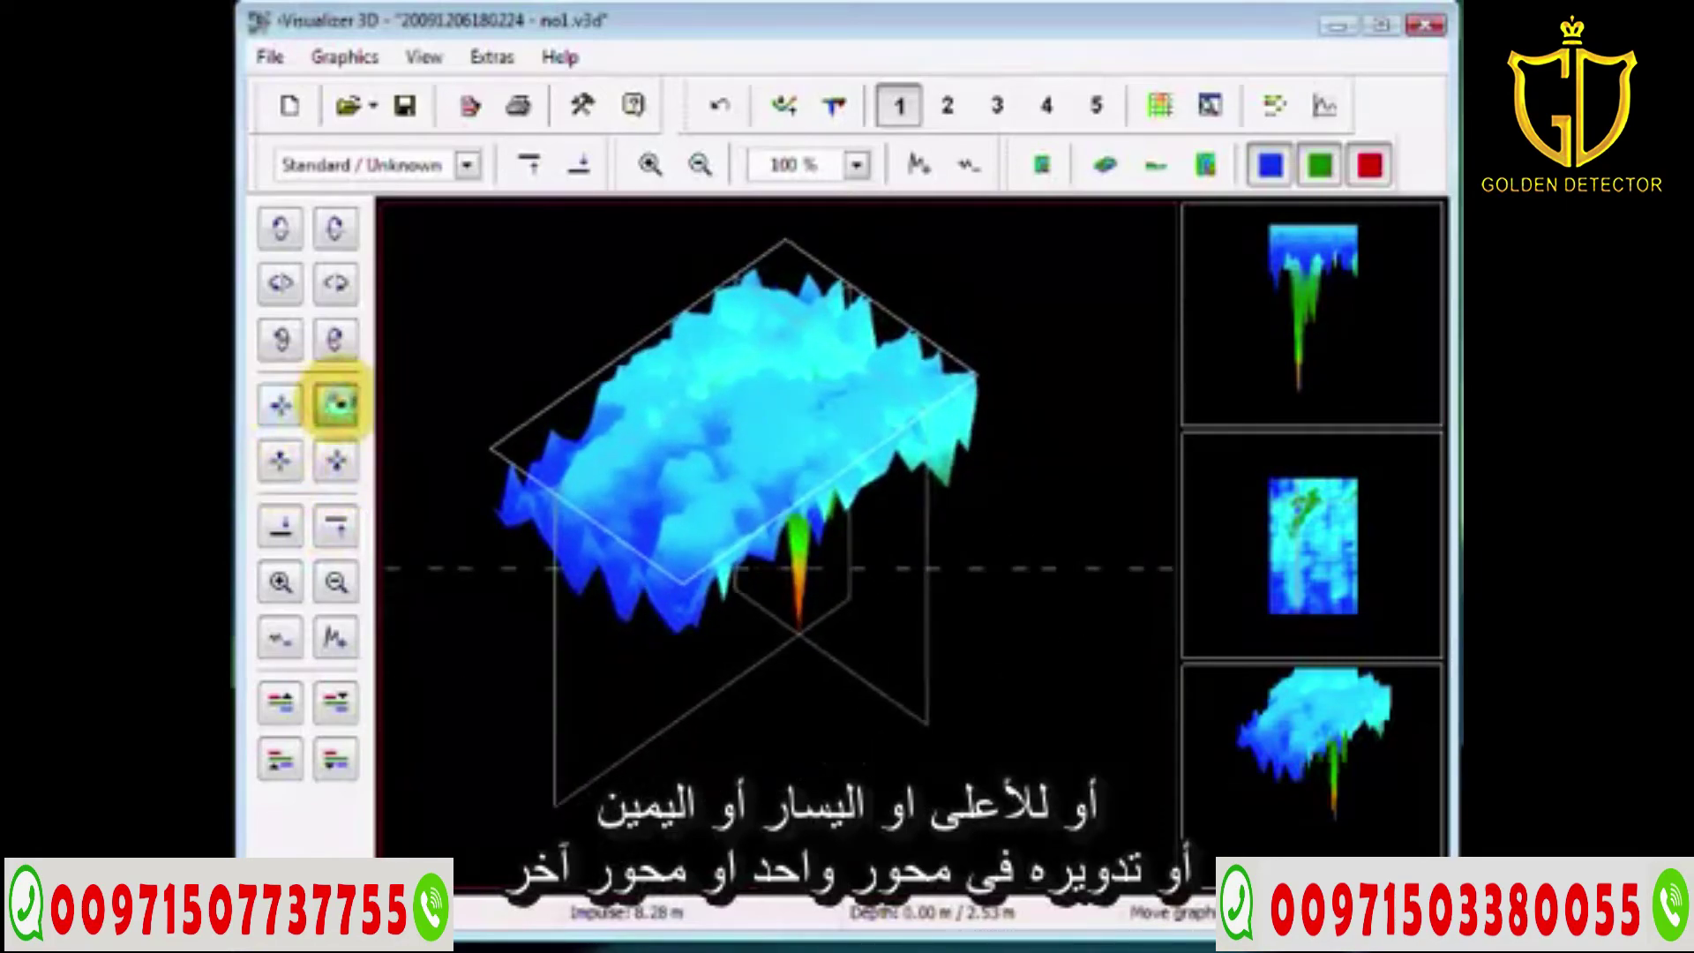
# Step: Rotate the 3-D graph clockwise, counterclockwise and around another axis
pyautogui.click(335, 340)
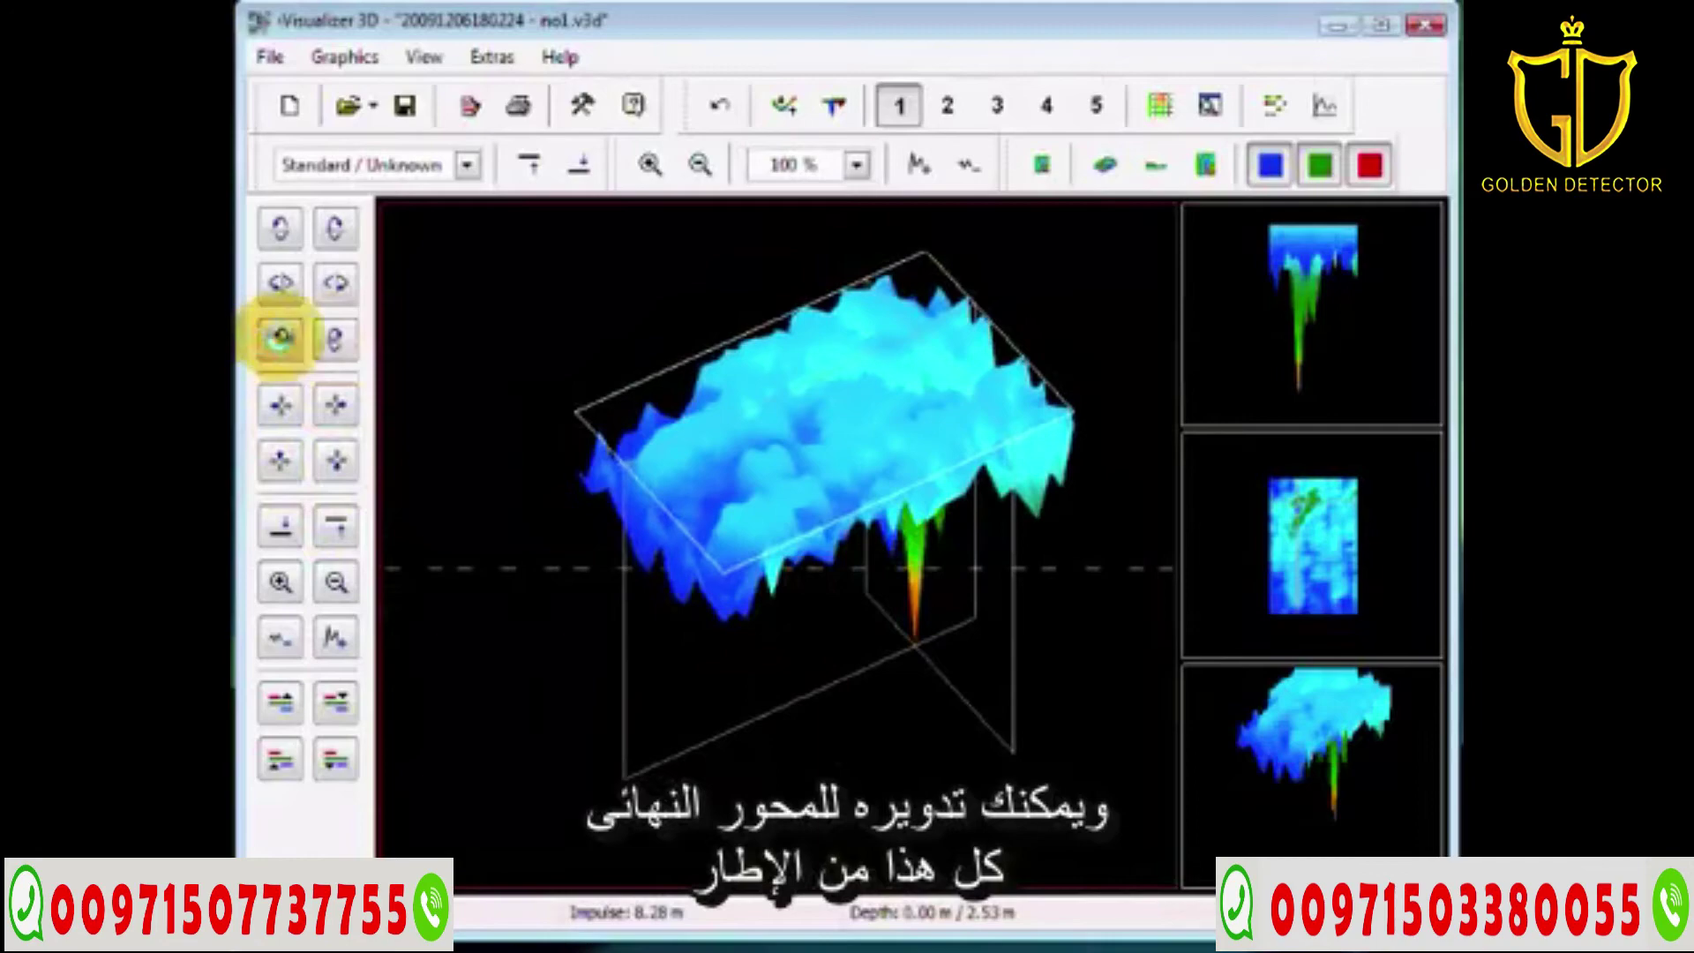
pyautogui.click(280, 340)
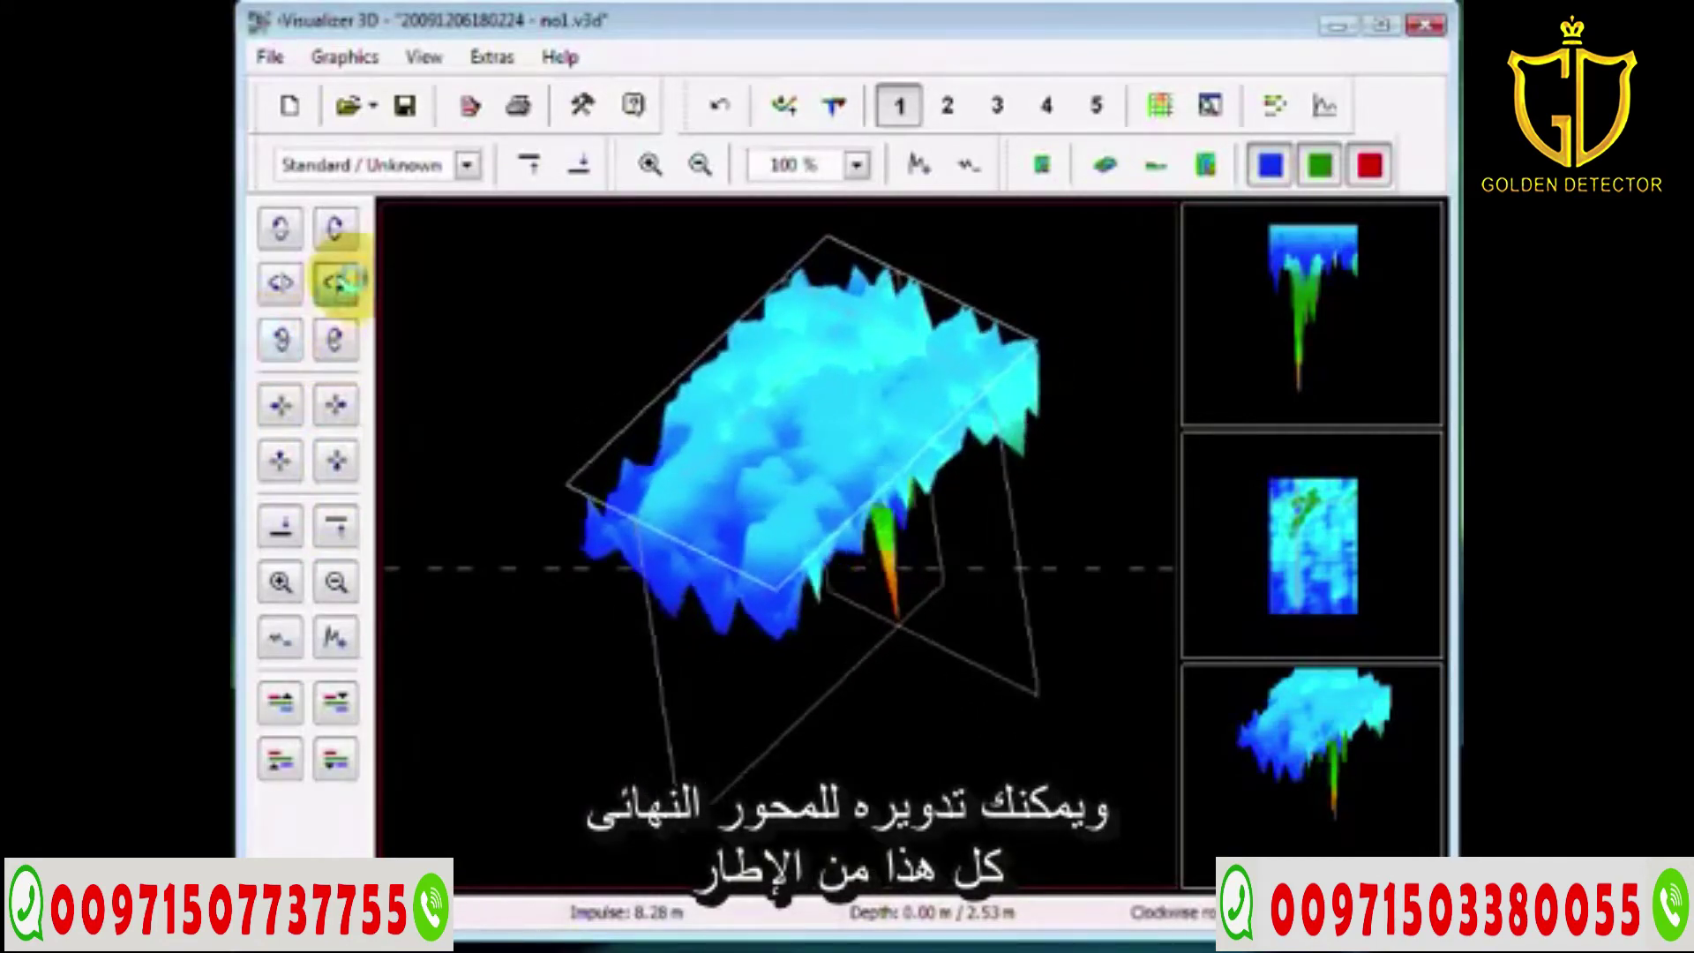
pyautogui.click(274, 280)
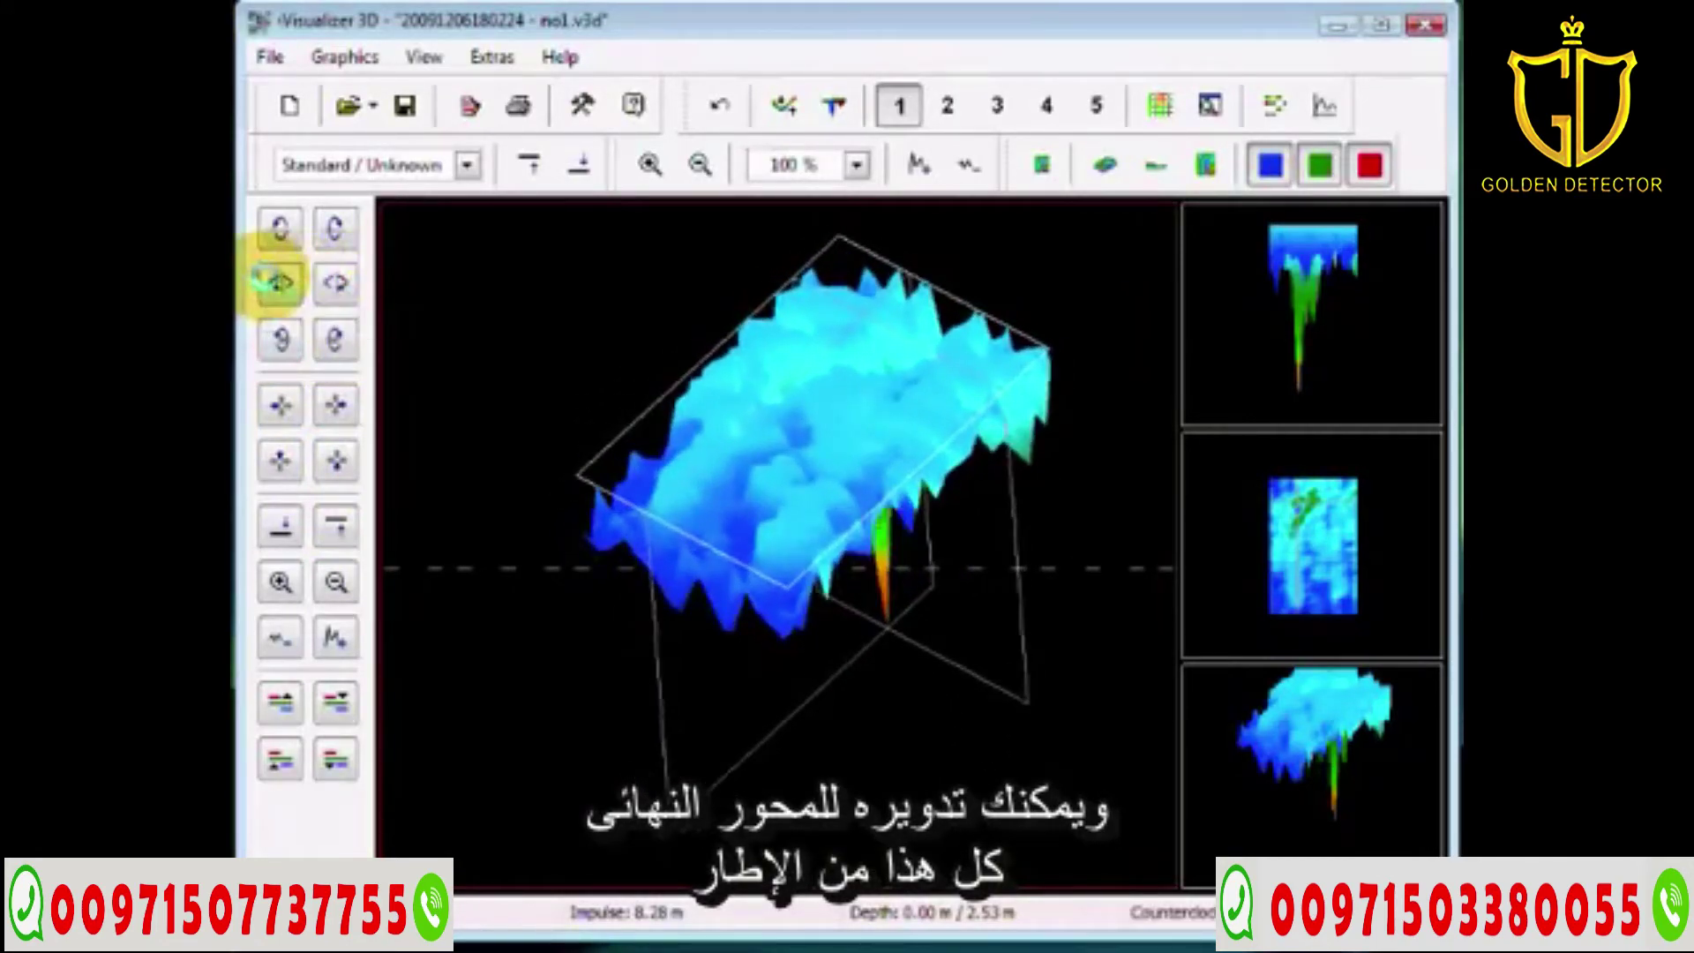
pyautogui.click(282, 227)
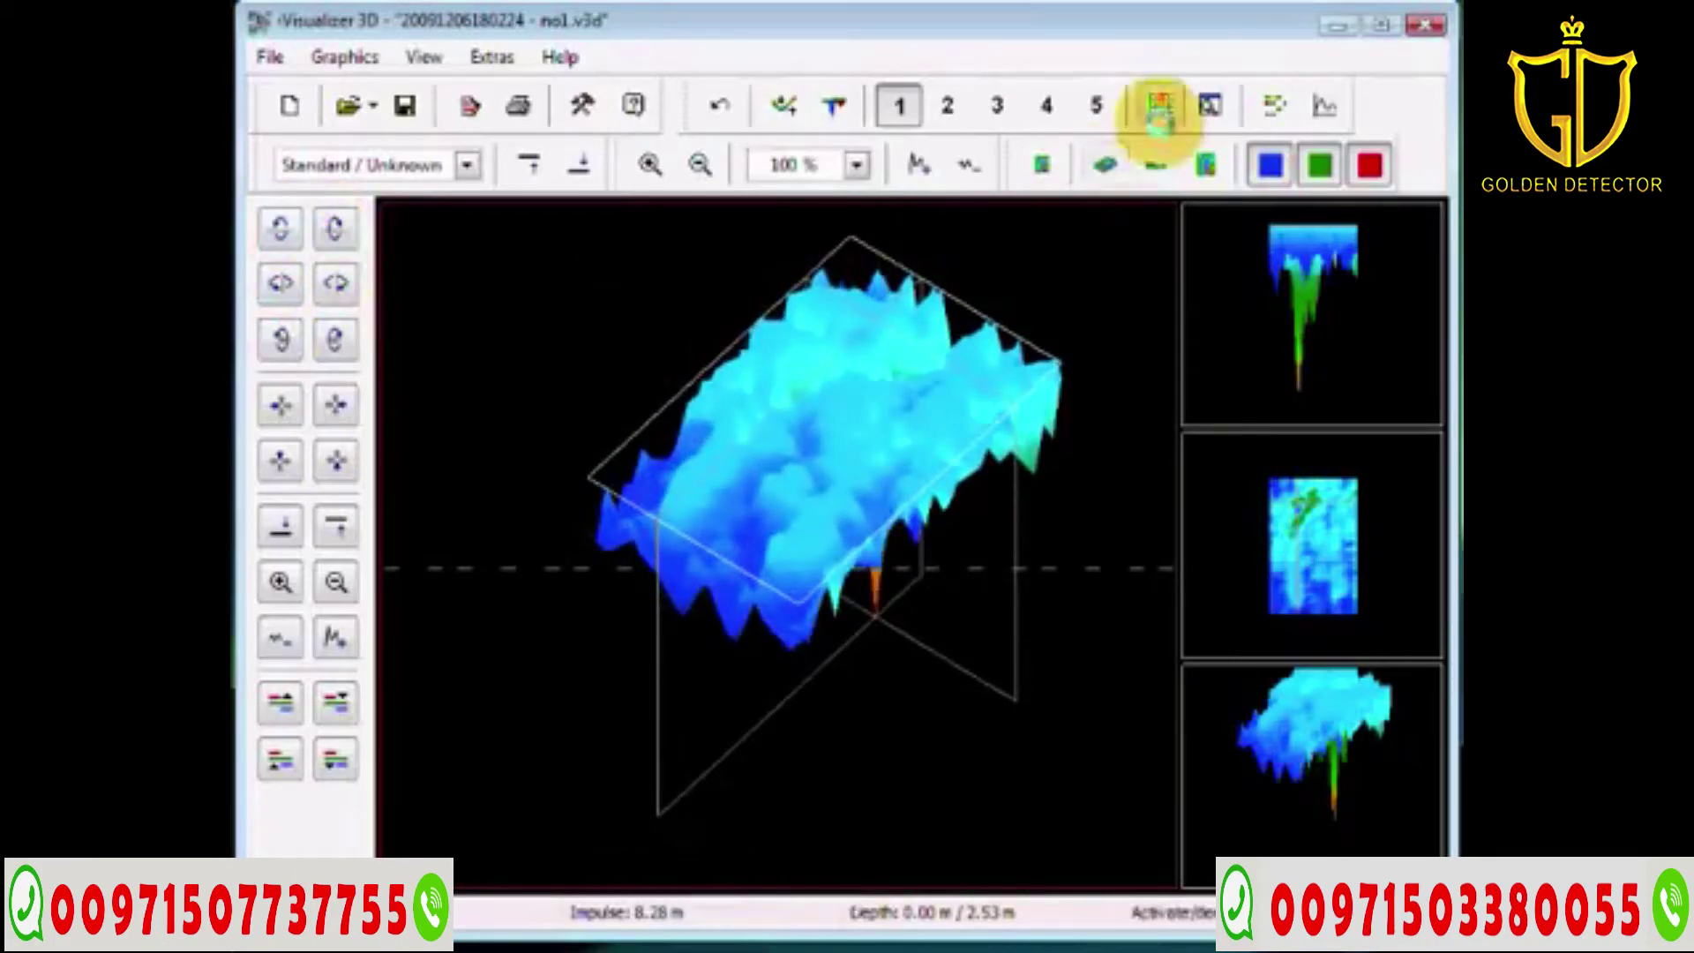
# Step: Show the scan as wireframe at interpolation level 1 after trying levels 3 and 4, then replace dummy values and show frequency
pyautogui.click(1159, 106)
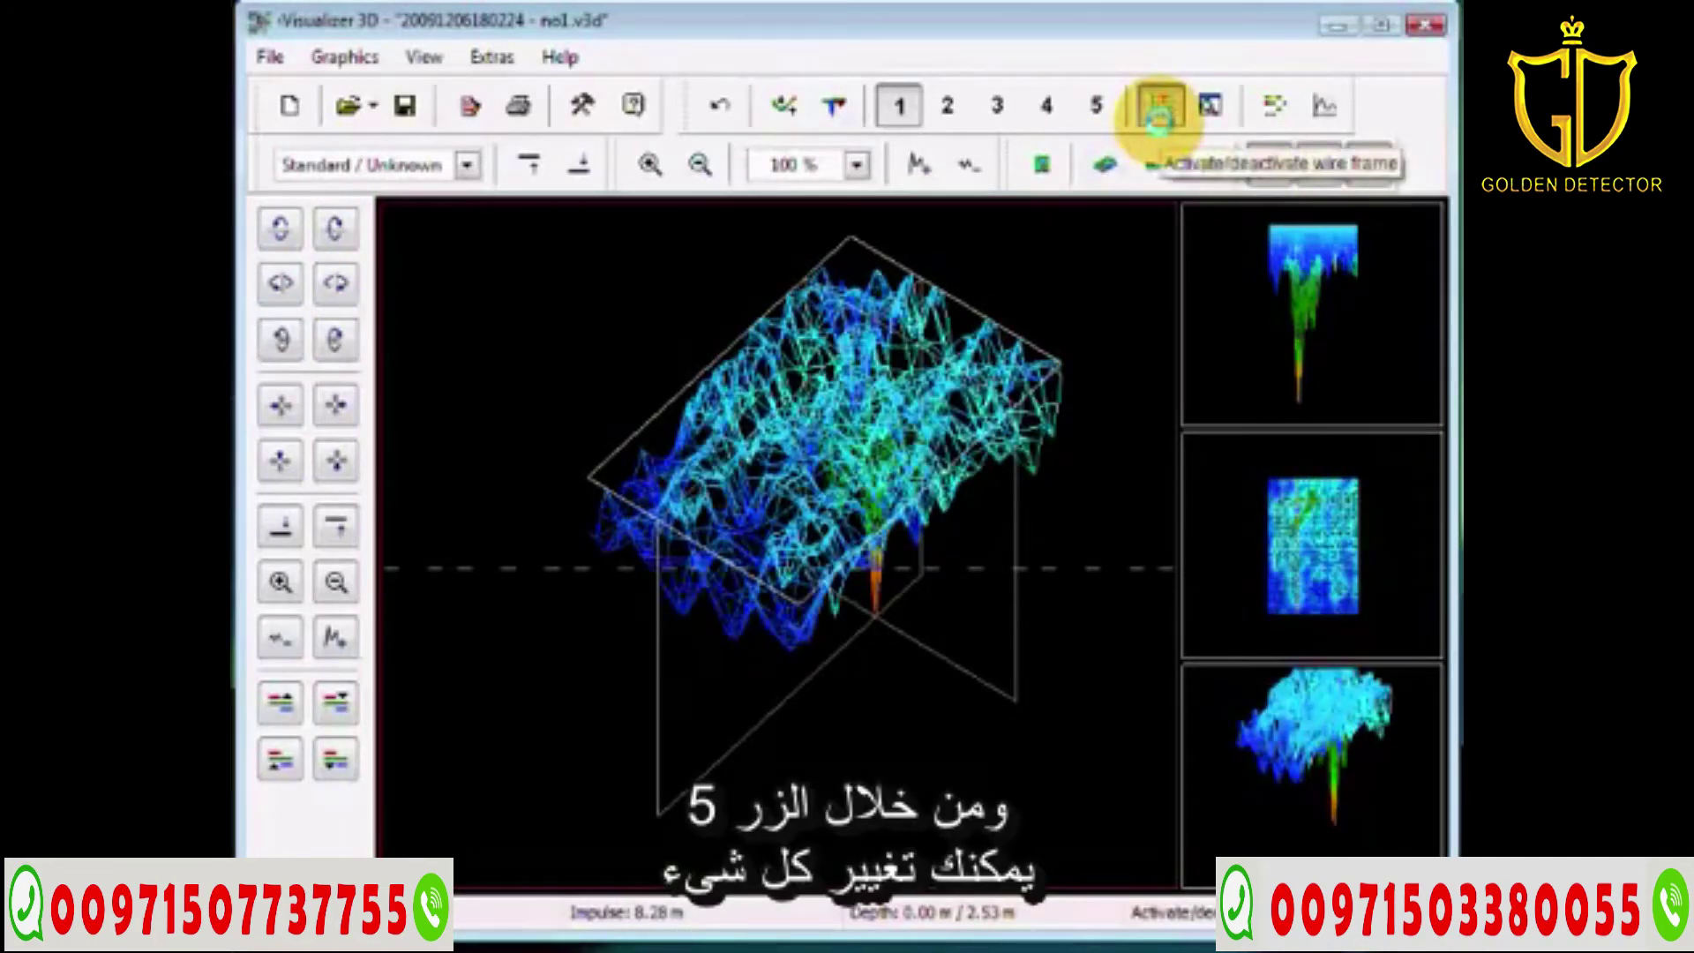
pyautogui.click(997, 106)
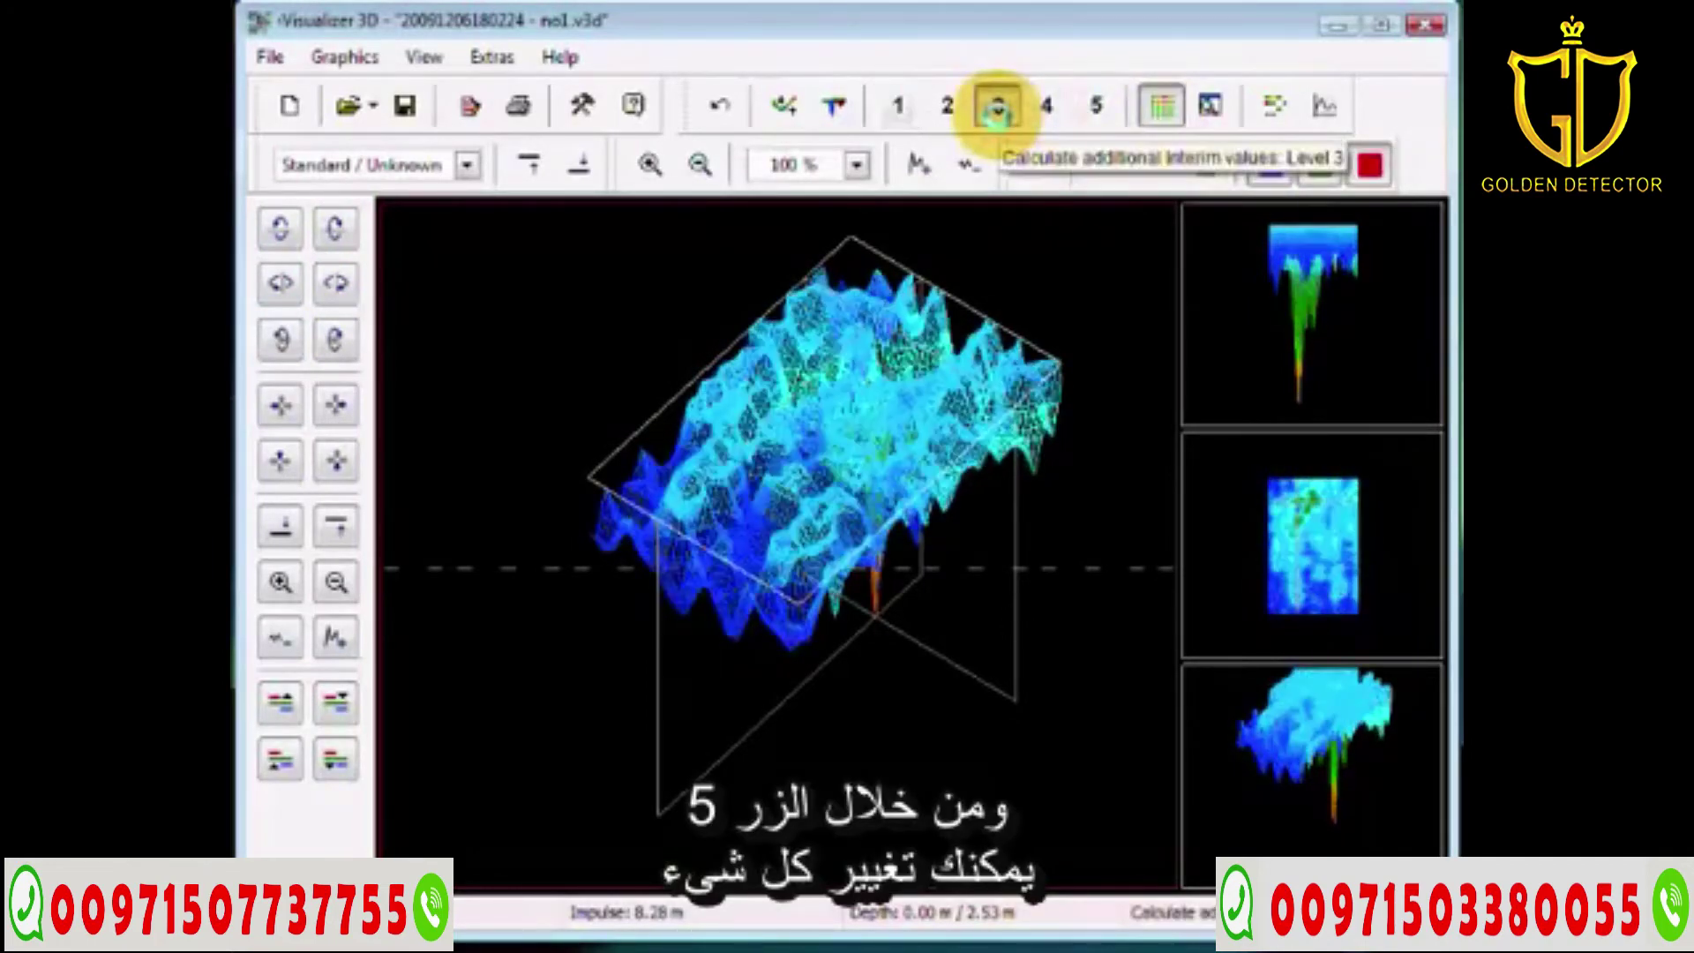
pyautogui.click(1046, 106)
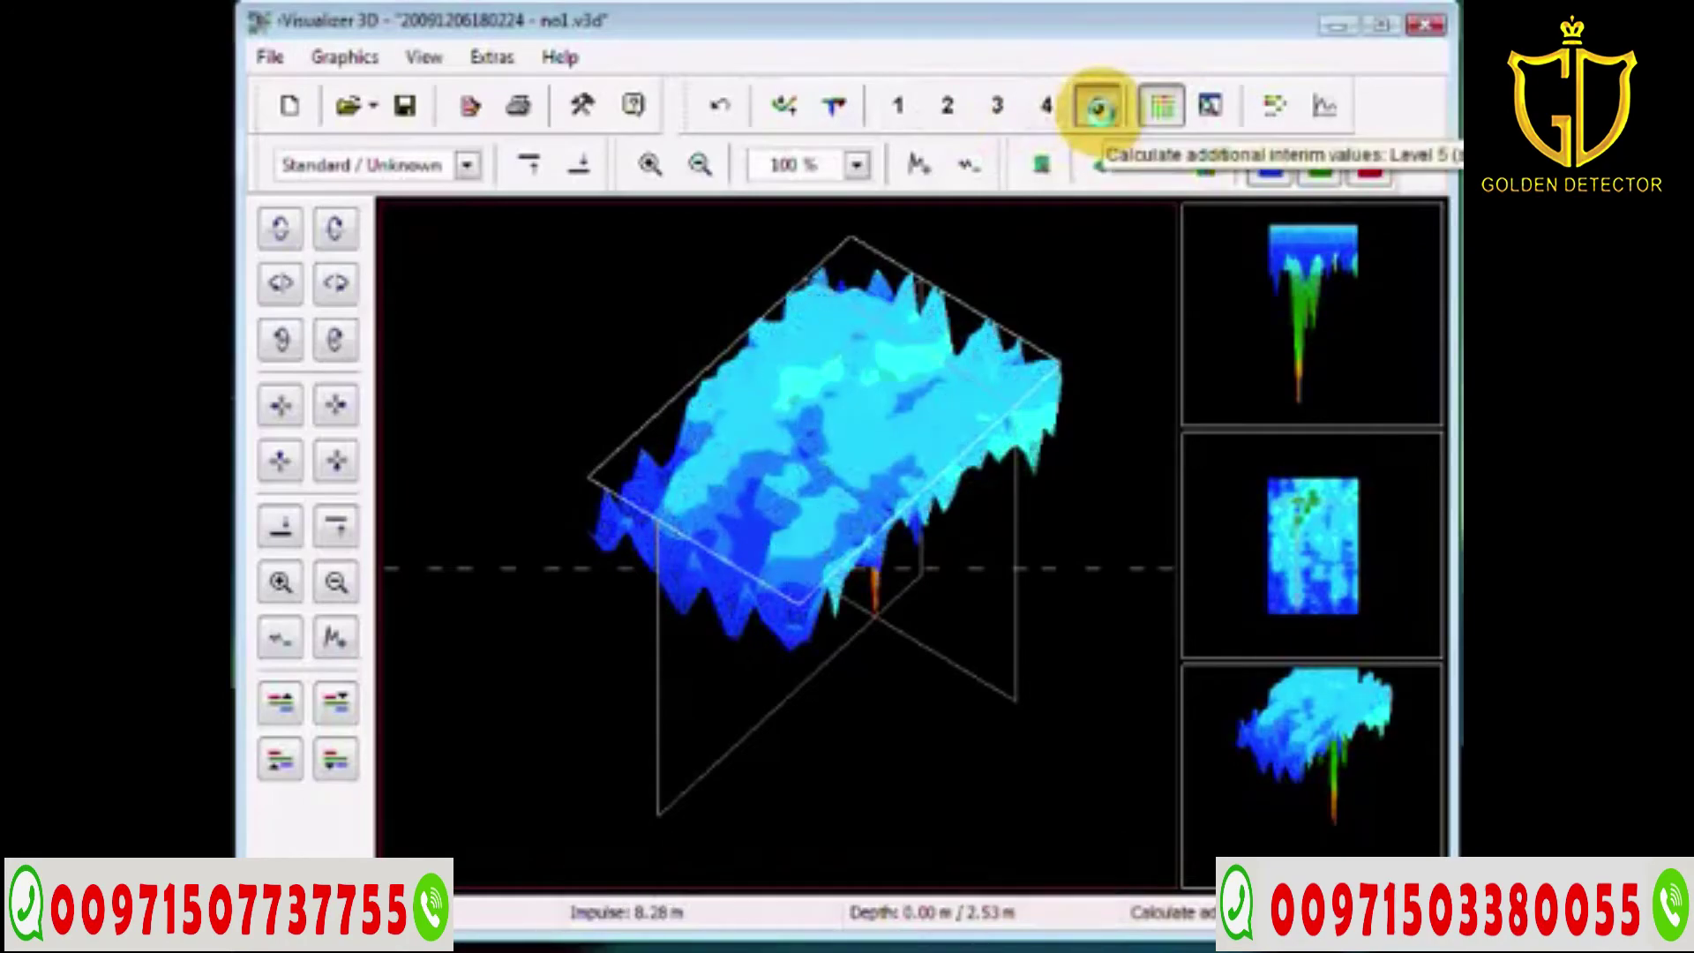
pyautogui.click(898, 106)
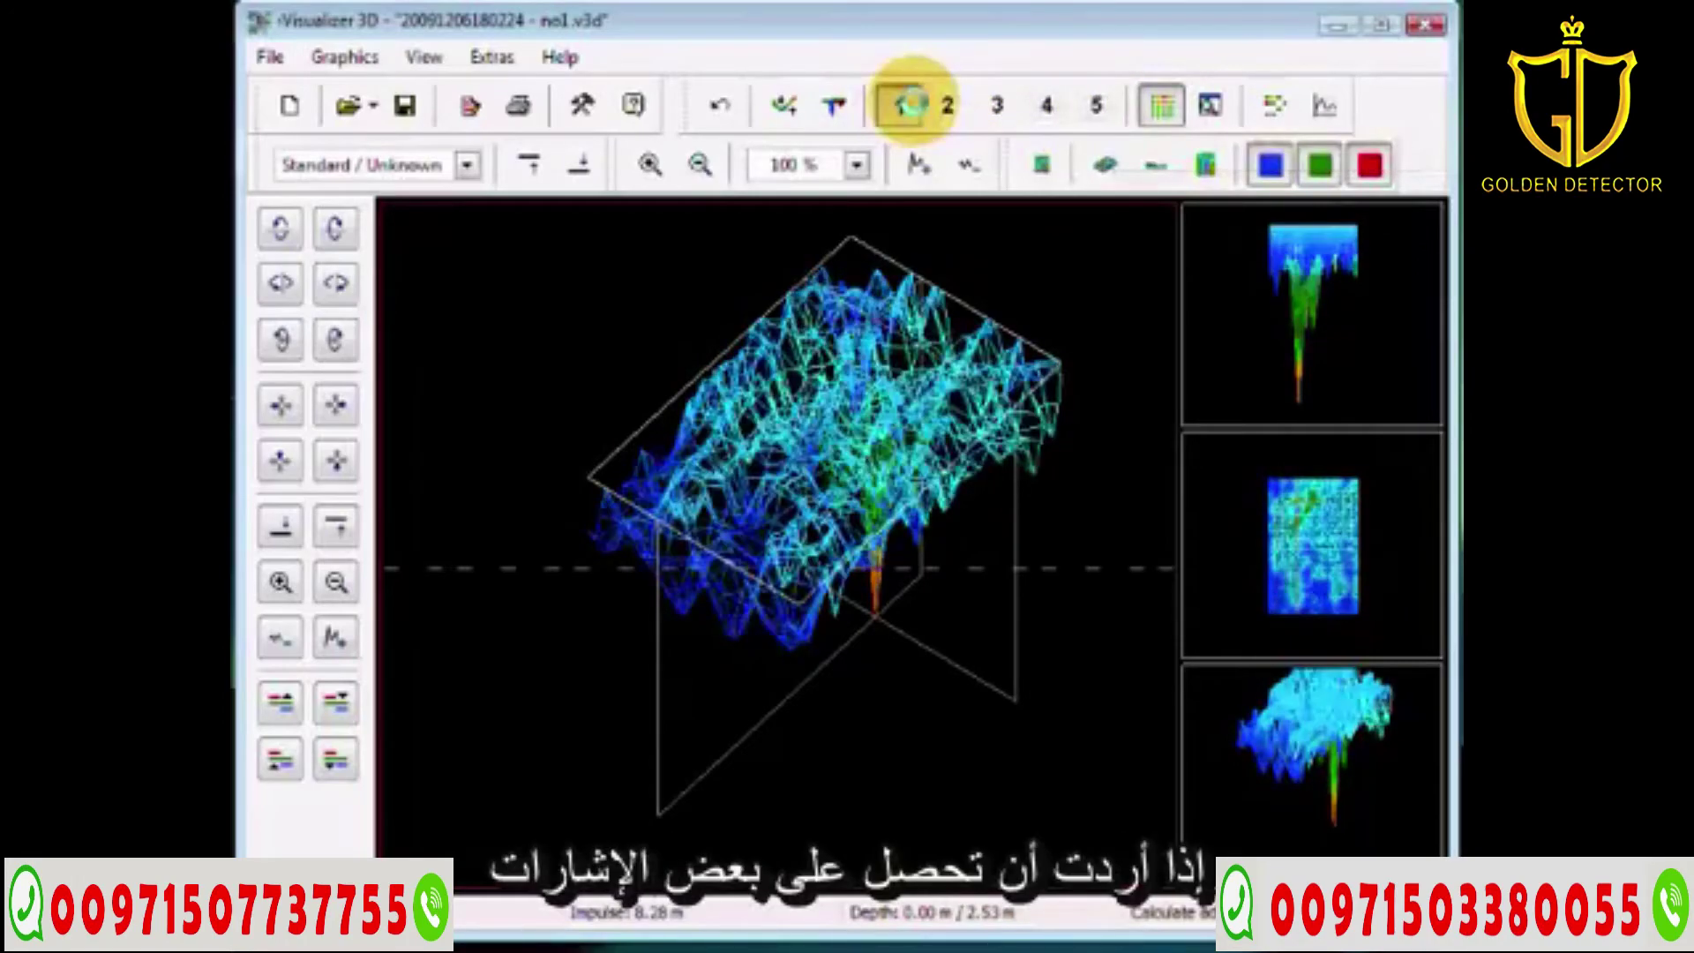
pyautogui.click(1101, 105)
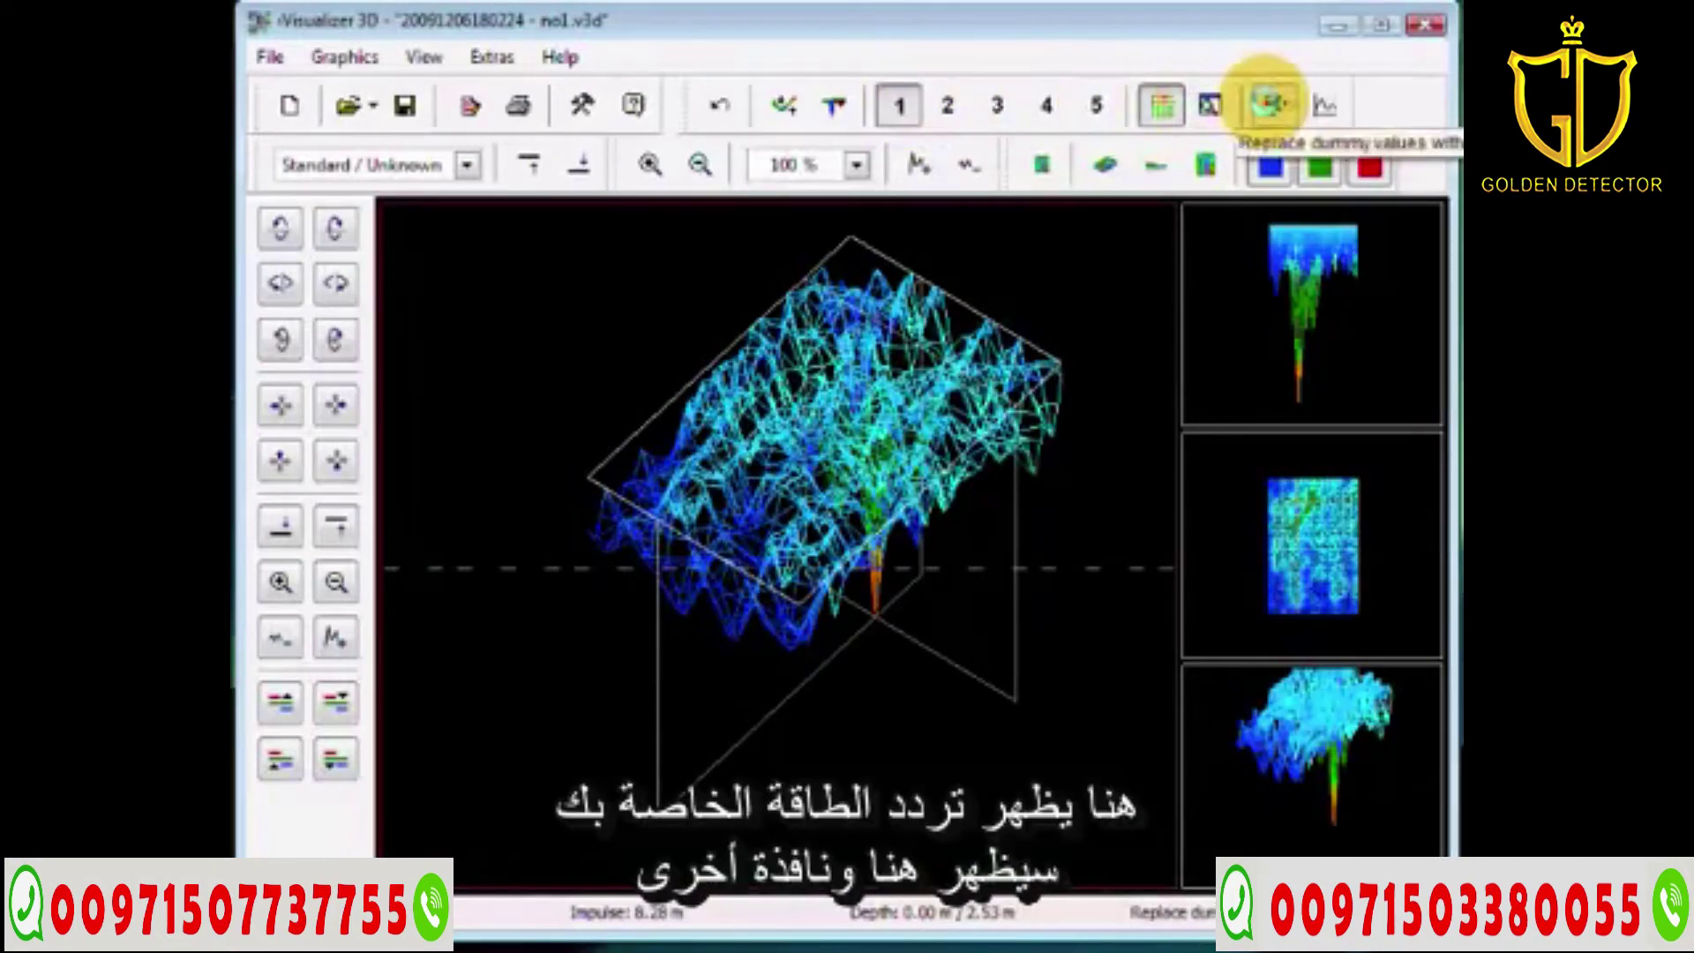
pyautogui.click(1271, 104)
pyautogui.click(1323, 102)
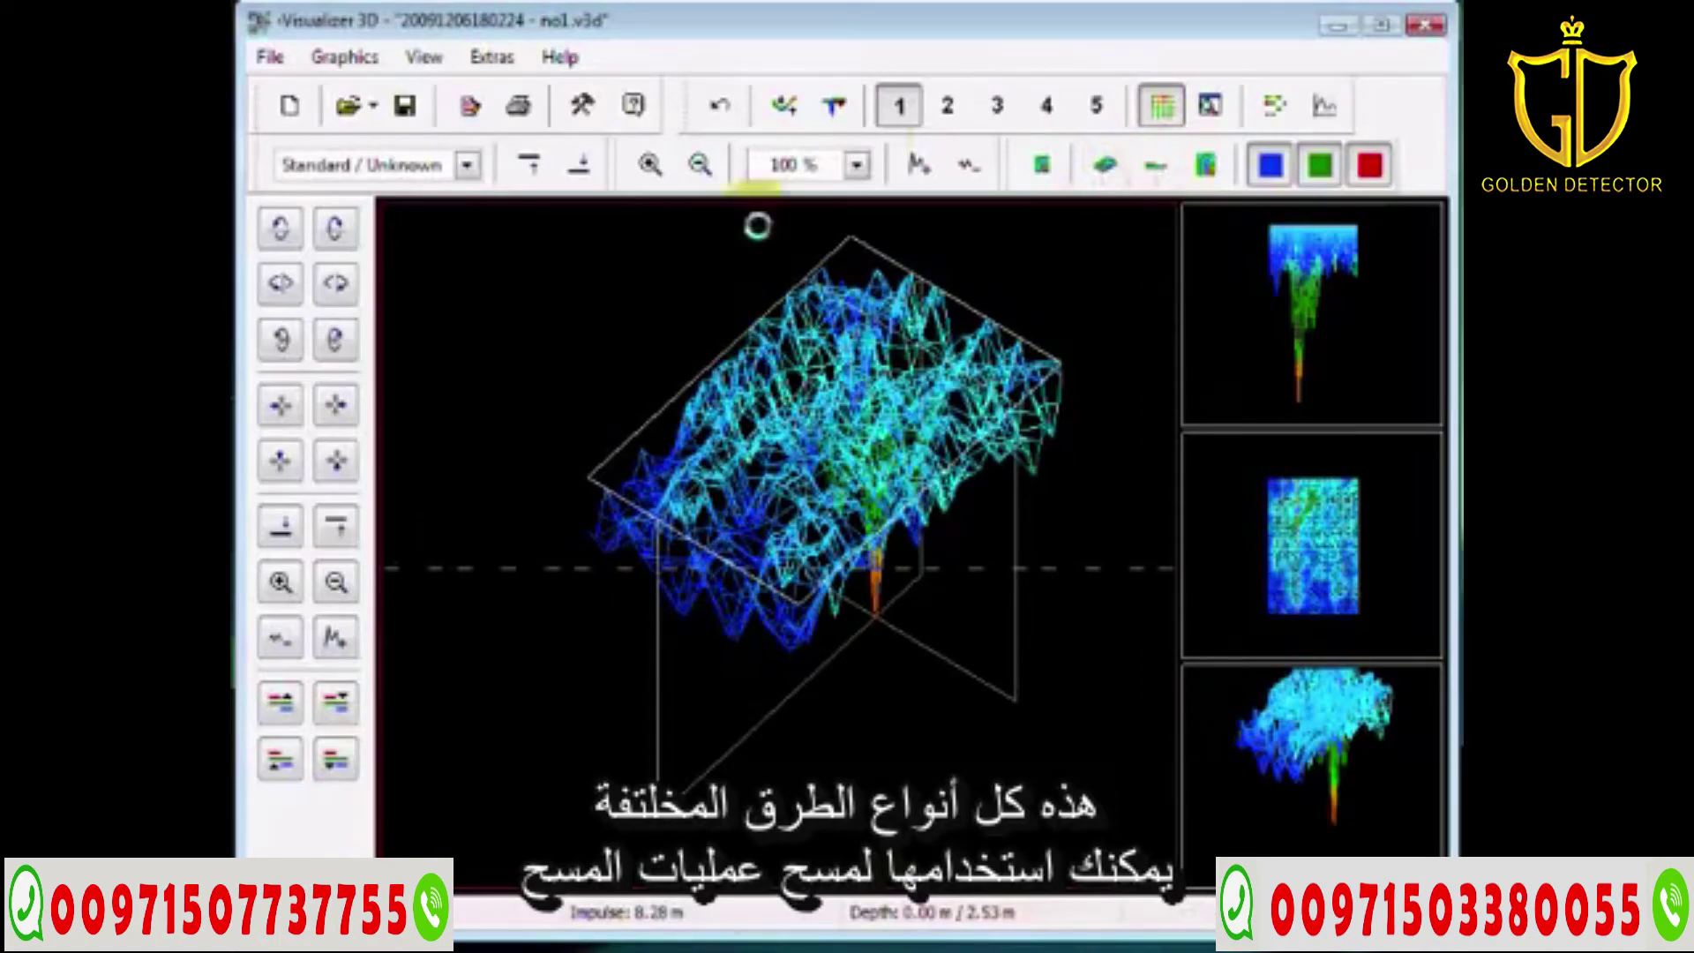
# Step: Return to solid shading, lower the depth line, check the top view, then restore 3-D perspective
pyautogui.click(1158, 104)
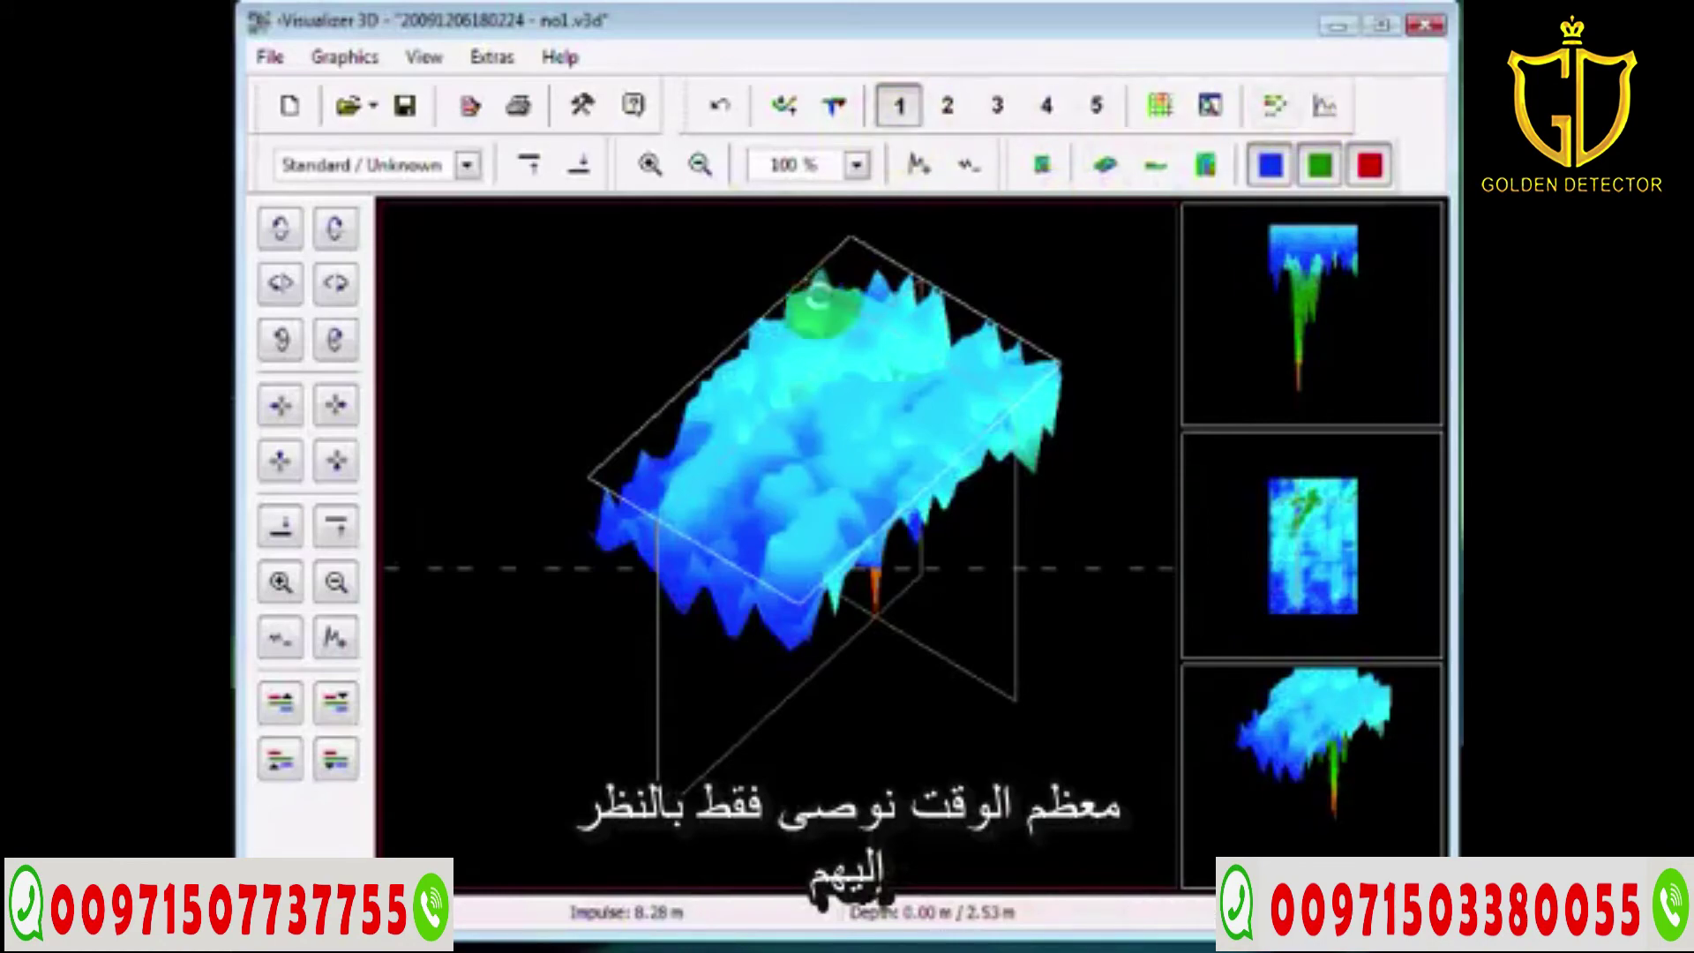
pyautogui.click(575, 163)
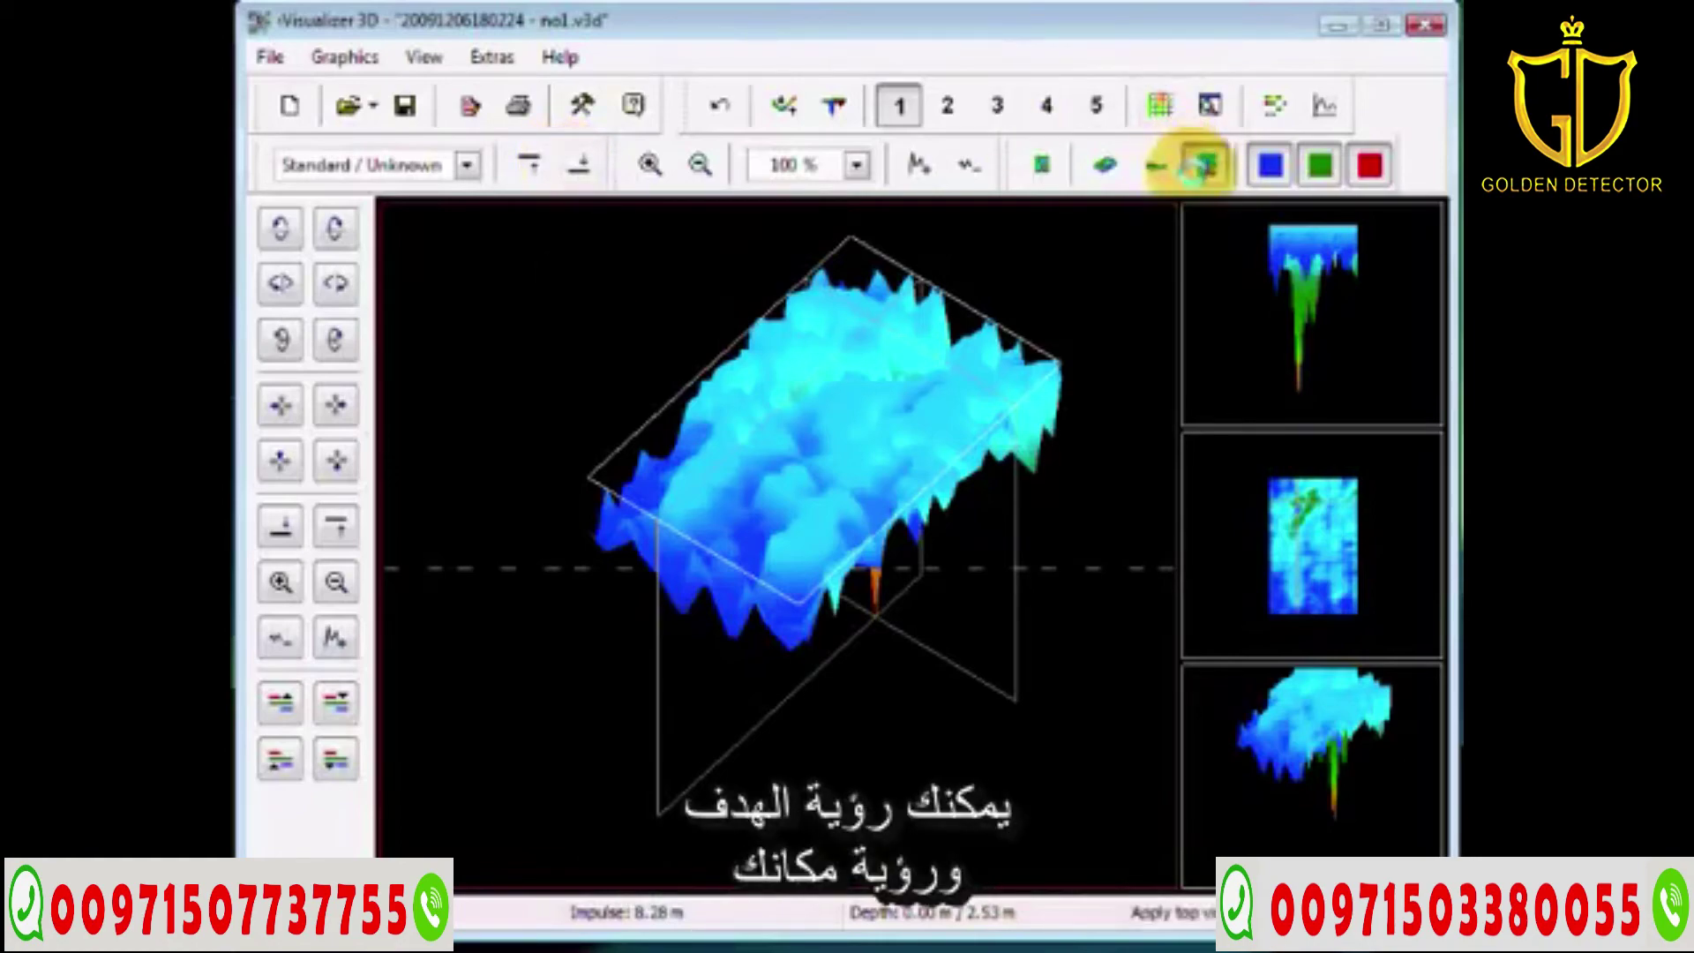
pyautogui.click(1201, 166)
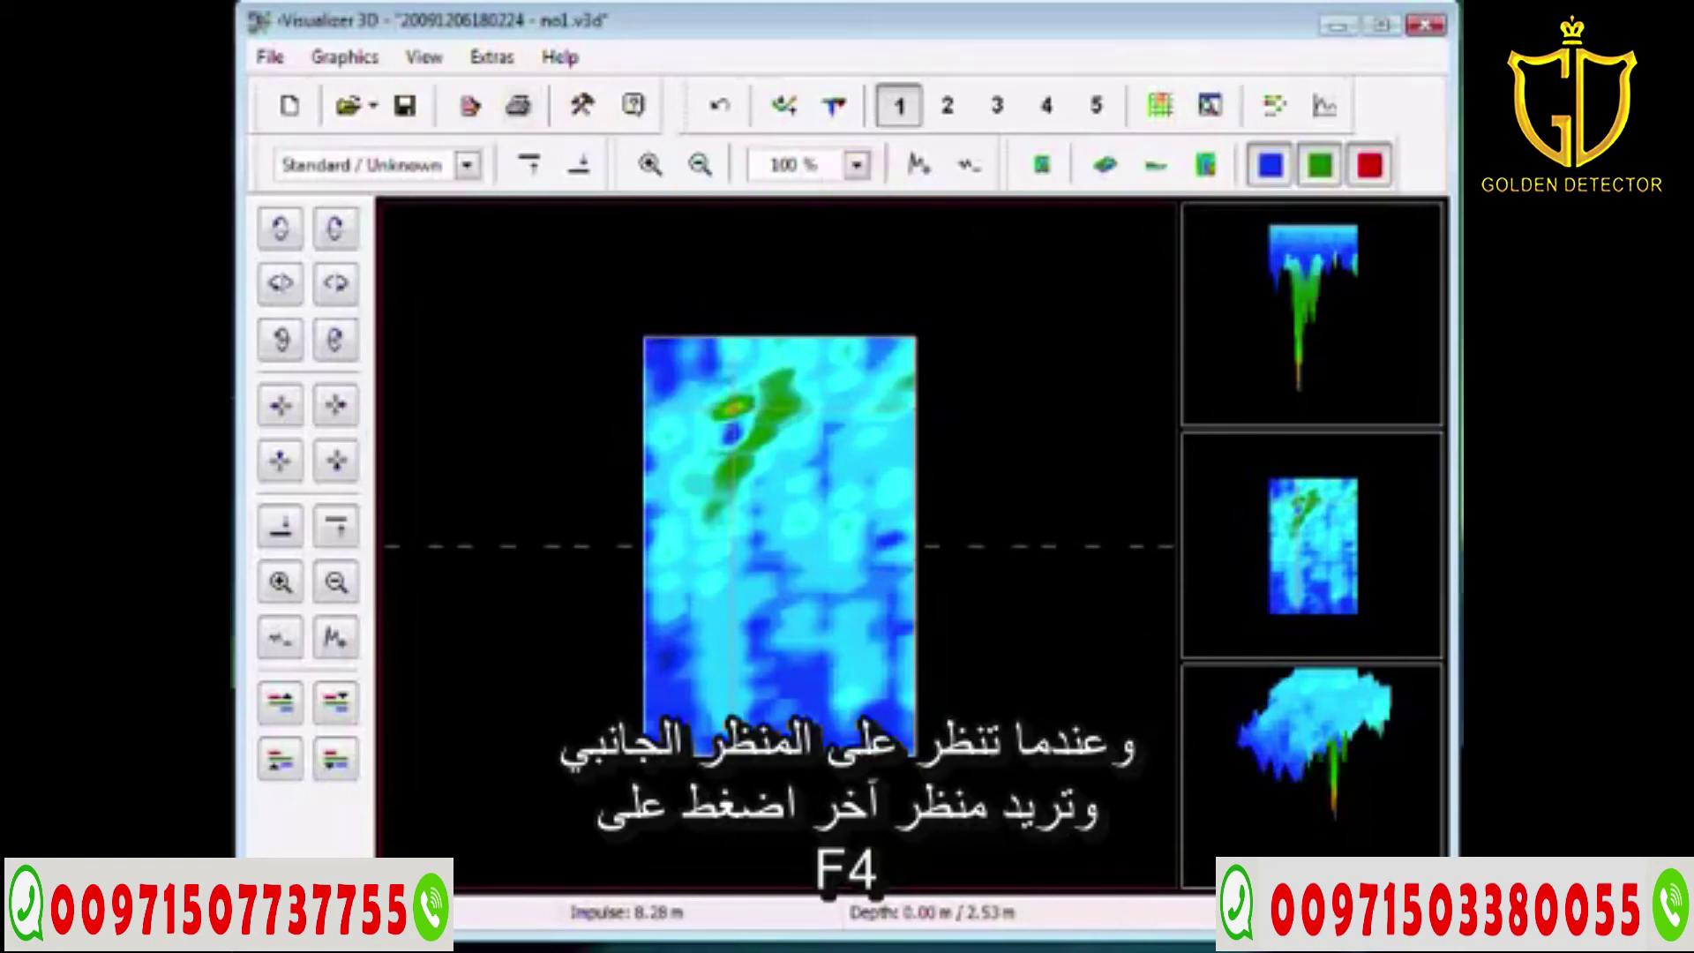
pyautogui.click(1105, 167)
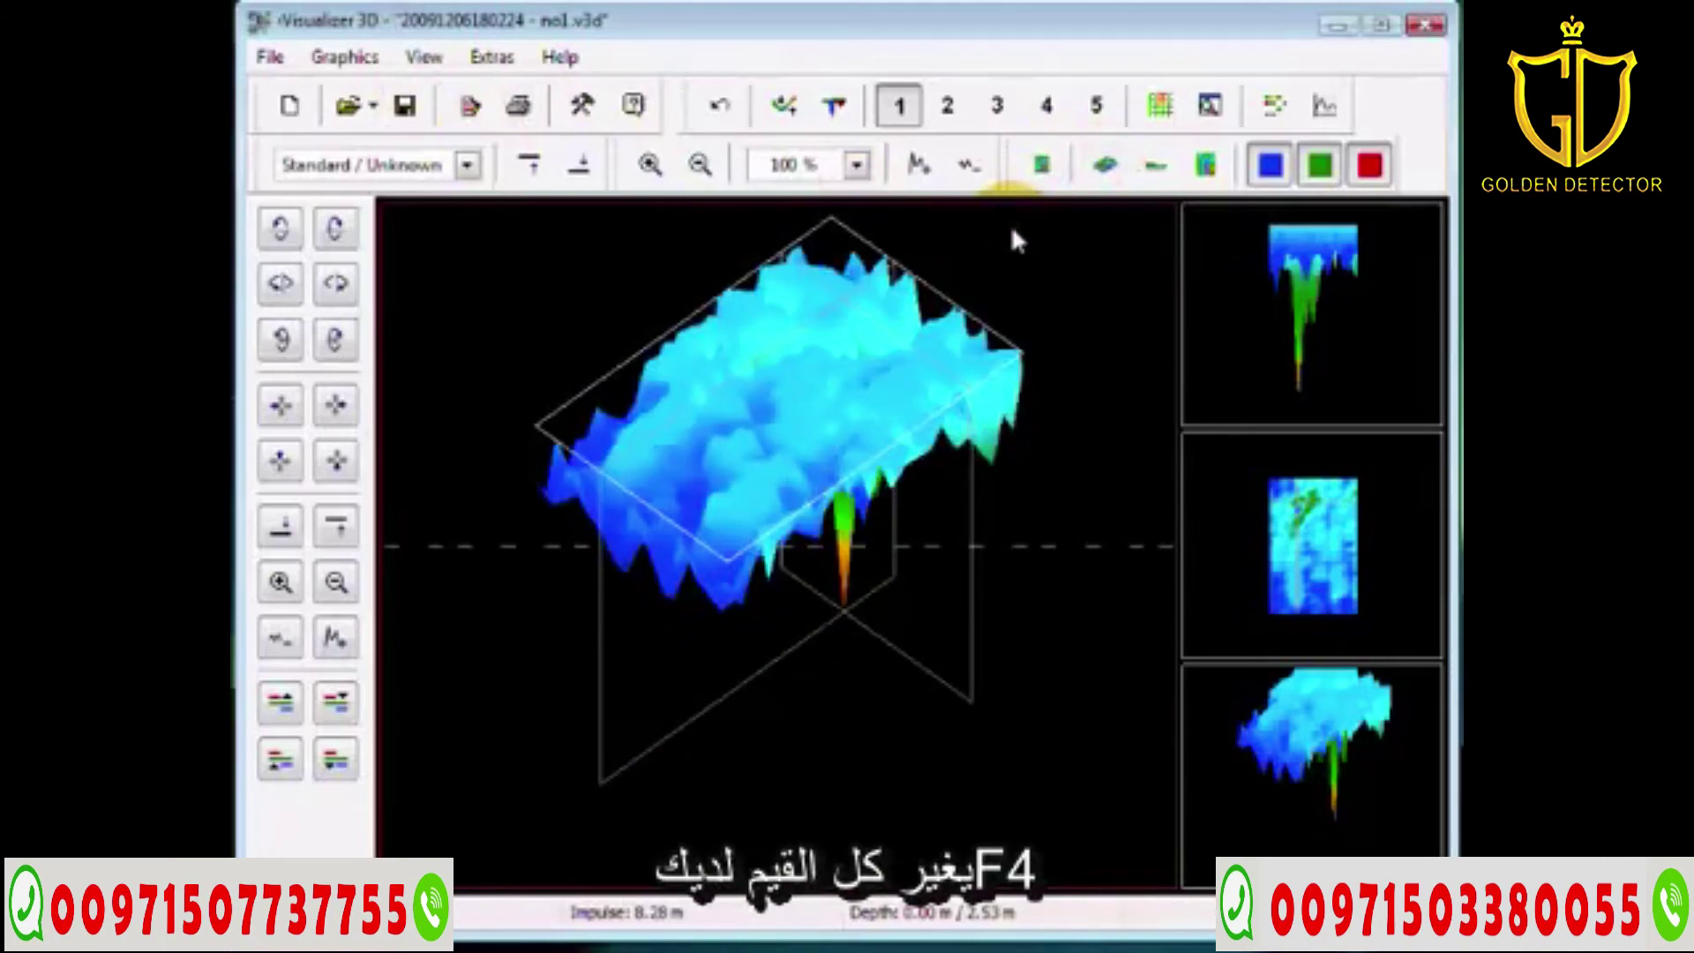
# Step: Invert the scan values with F4 so the target rises, and lower the surface in the view
pyautogui.press('F4')
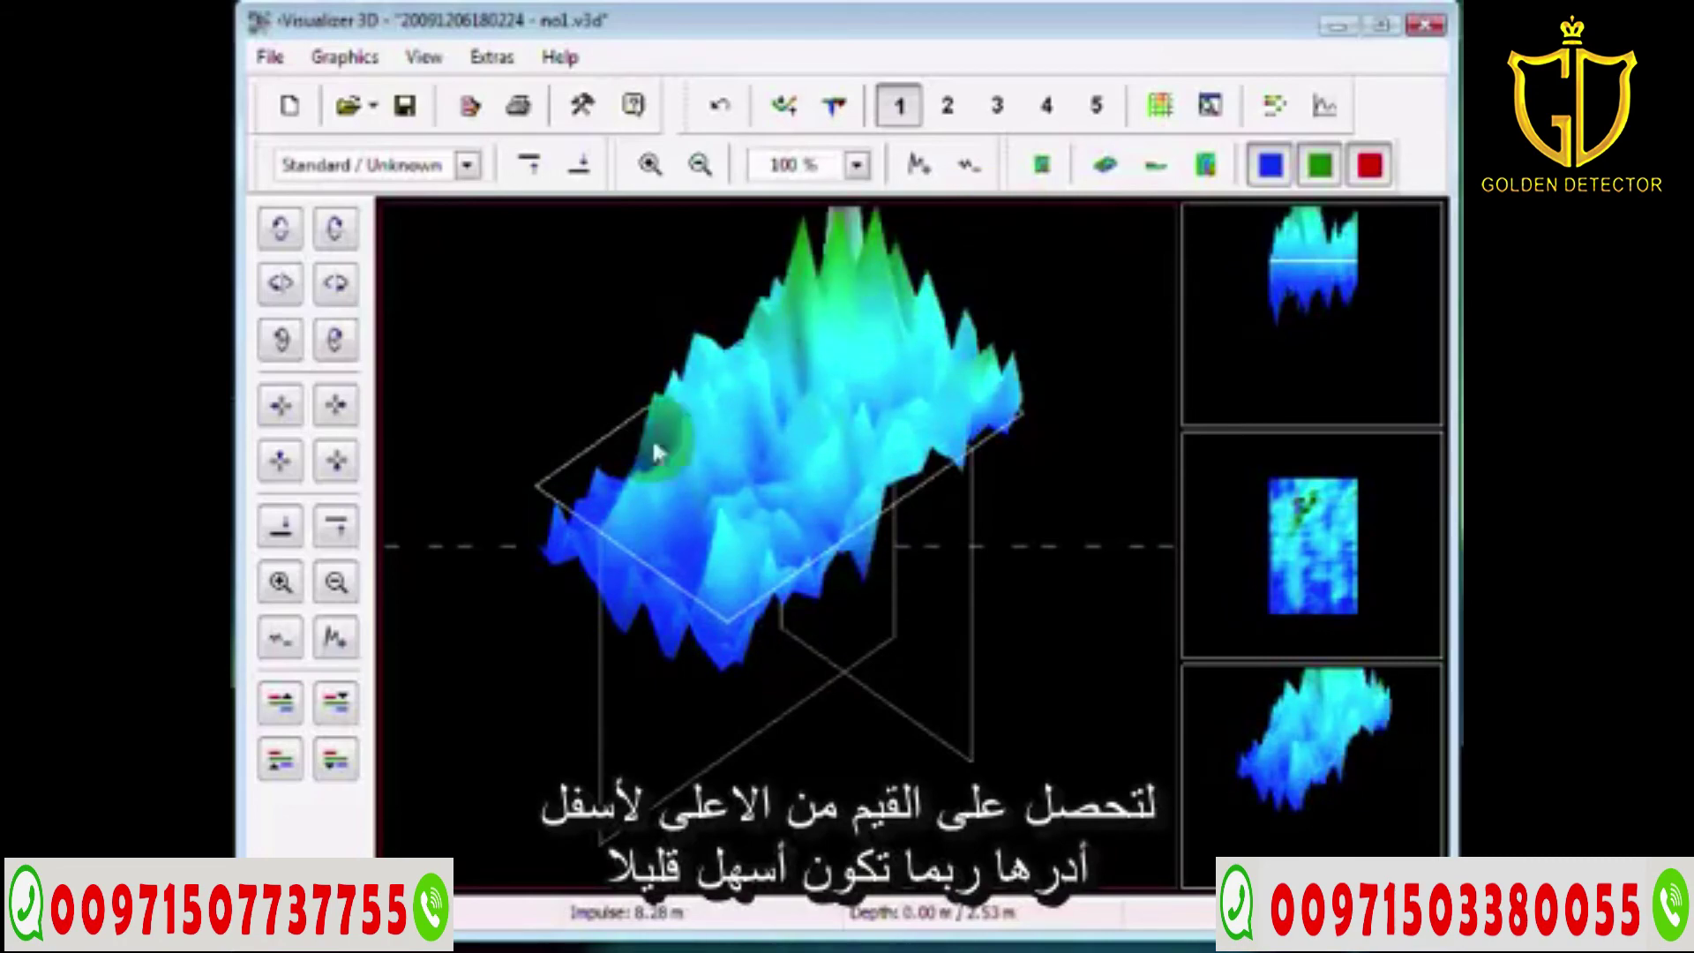
pyautogui.click(337, 463)
pyautogui.click(337, 463)
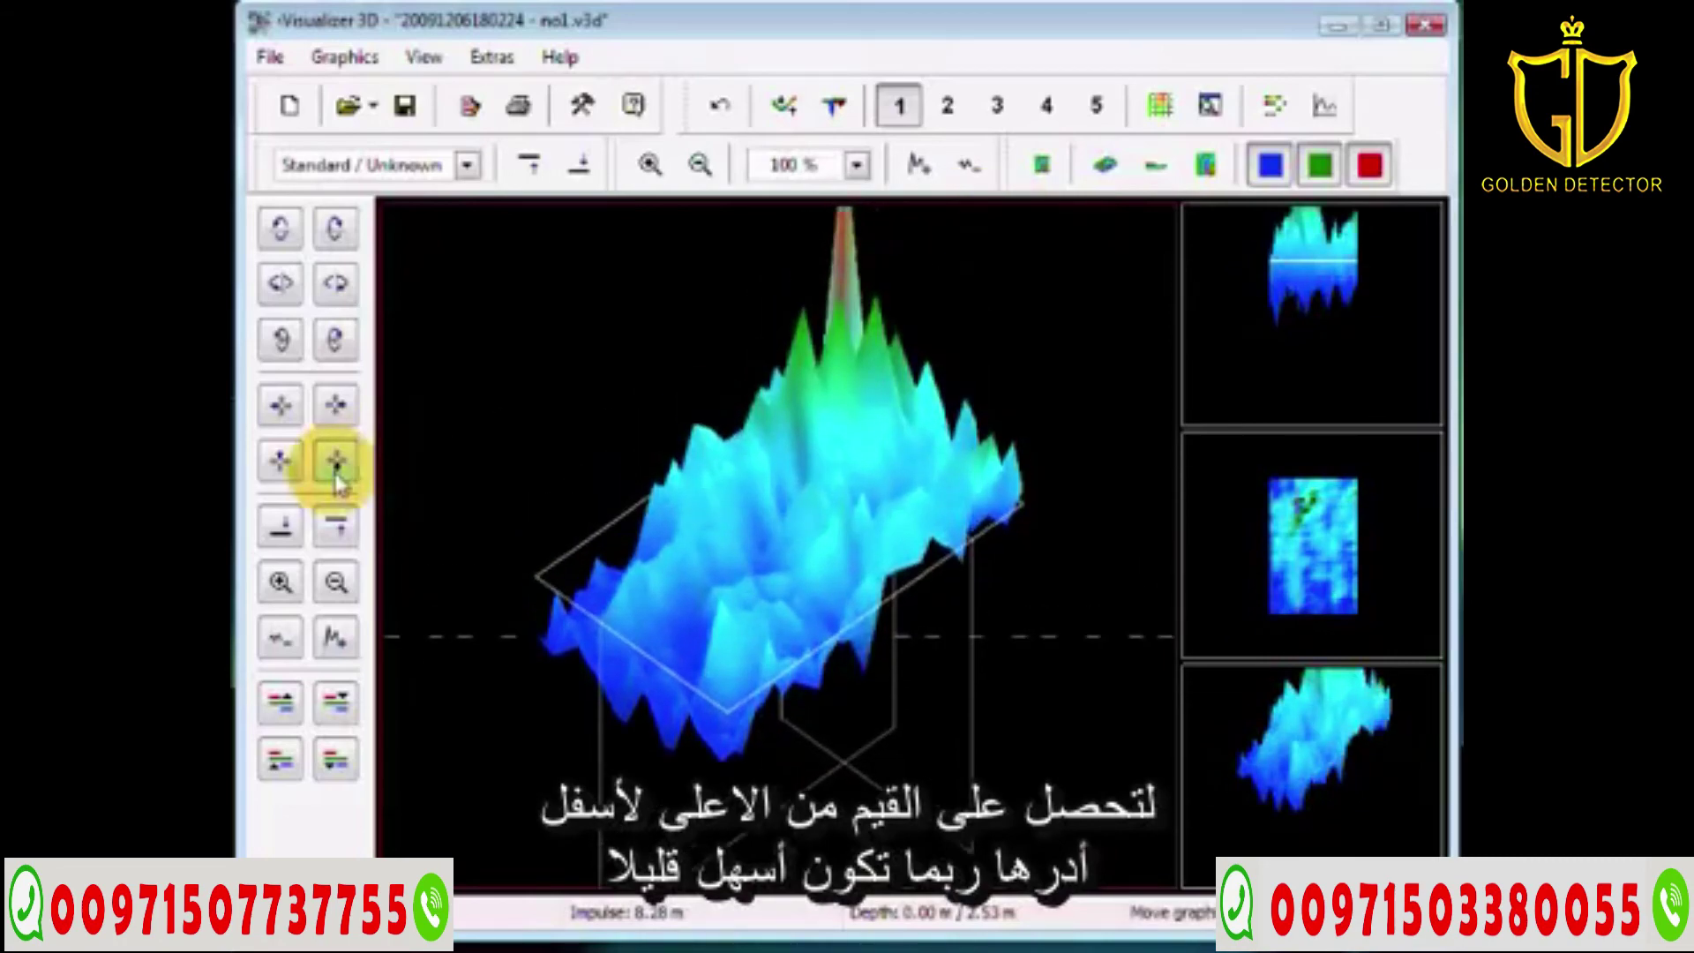
pyautogui.click(337, 463)
pyautogui.click(337, 464)
pyautogui.click(337, 463)
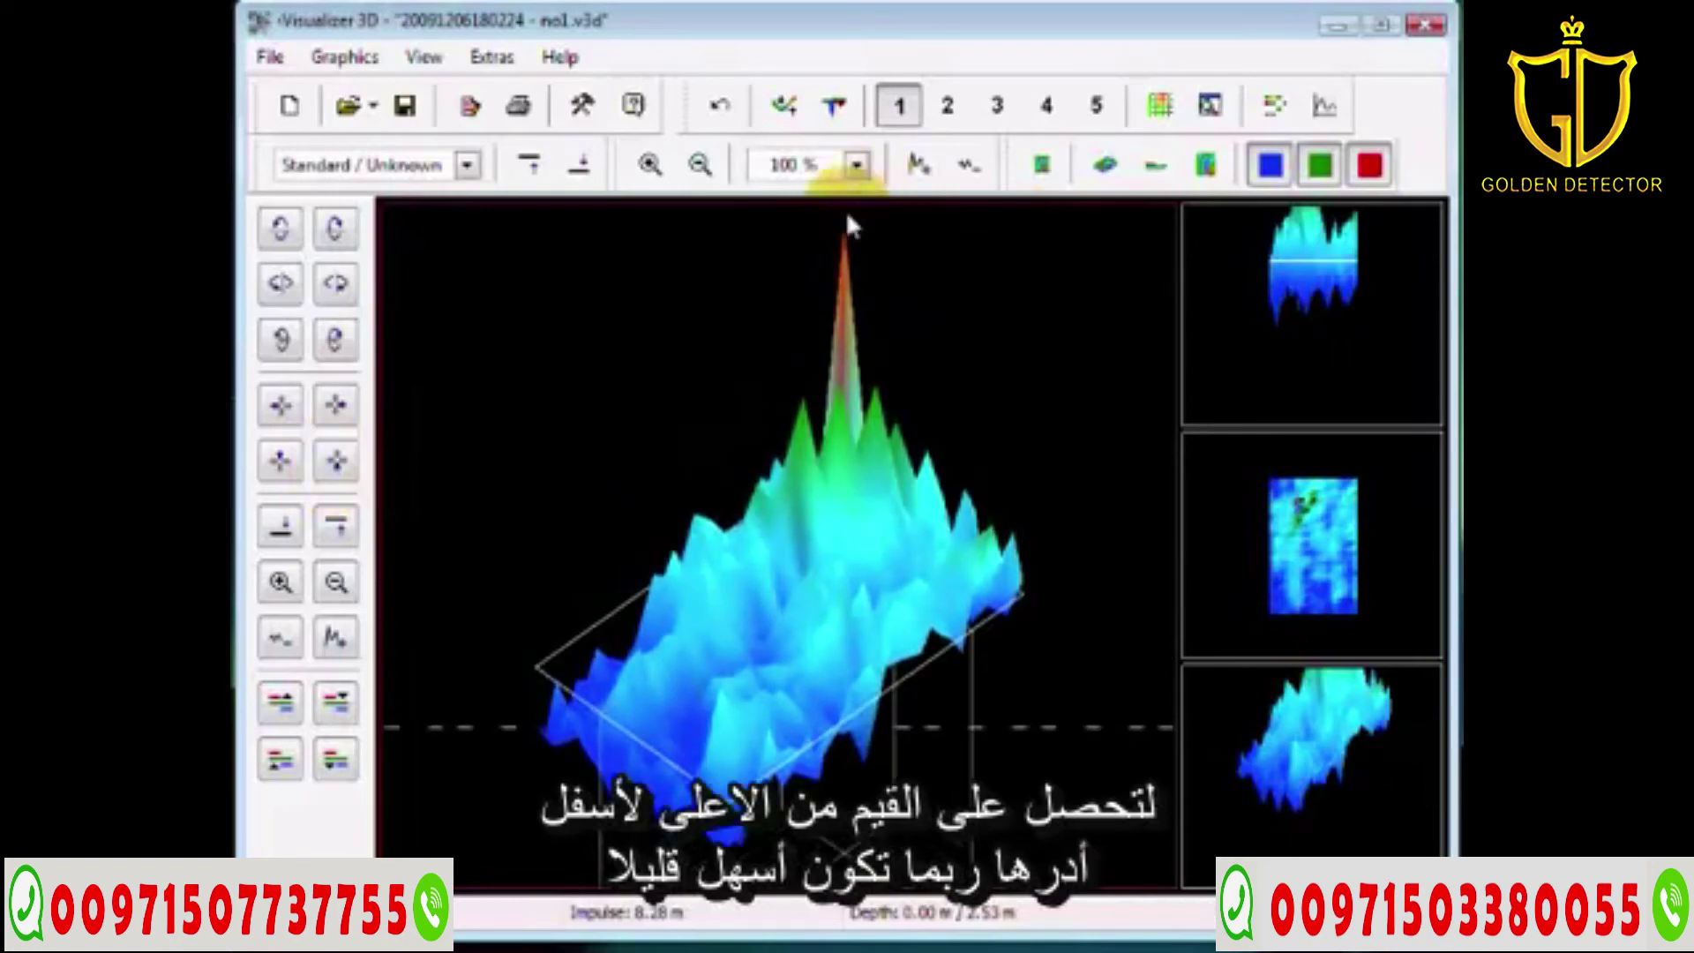
# Step: Rotate and move the scan, then tilt it back to a flat top-down view showing the green target
pyautogui.click(282, 339)
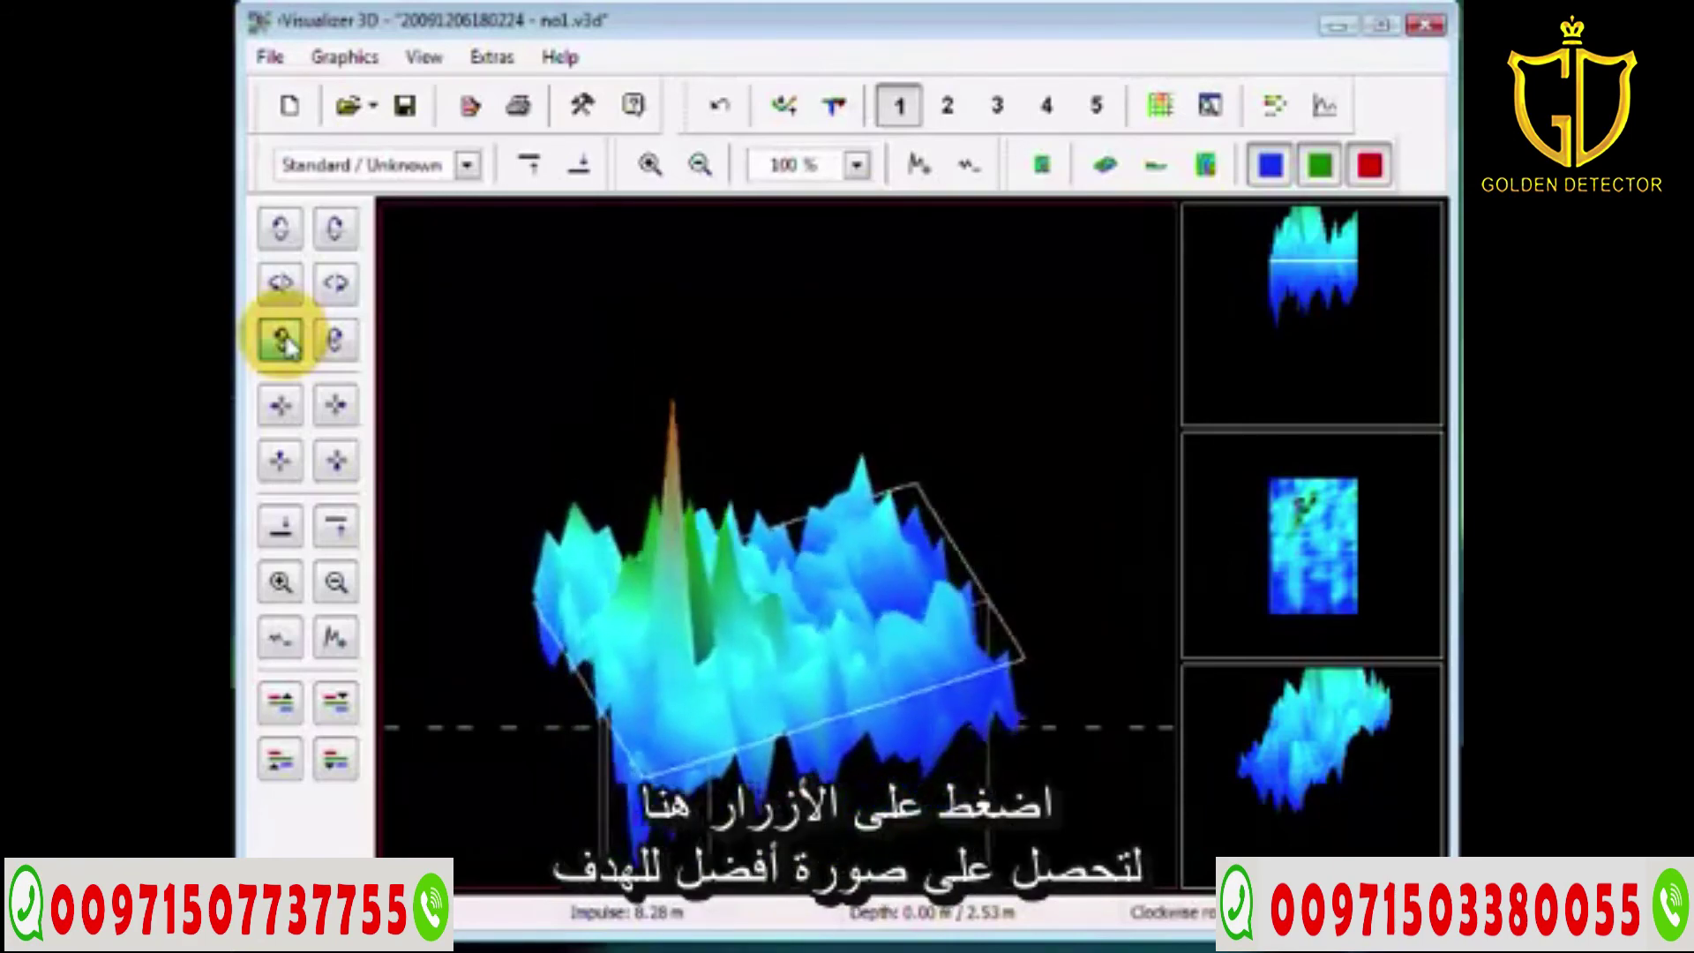
pyautogui.click(279, 231)
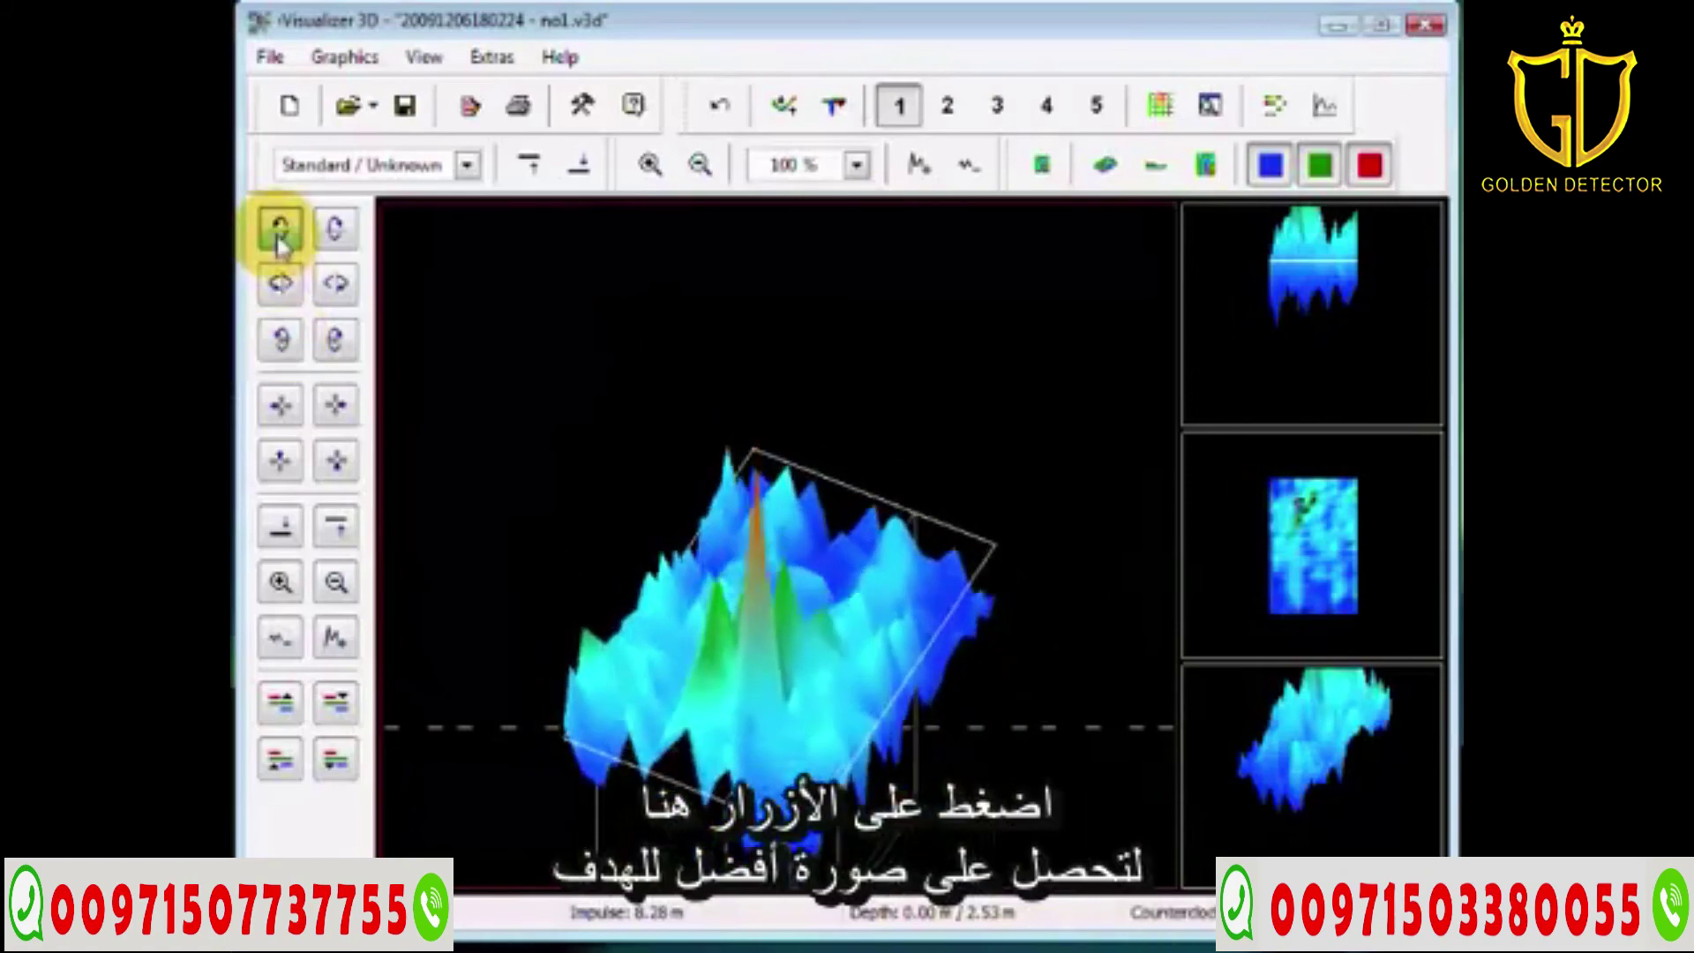
pyautogui.click(279, 238)
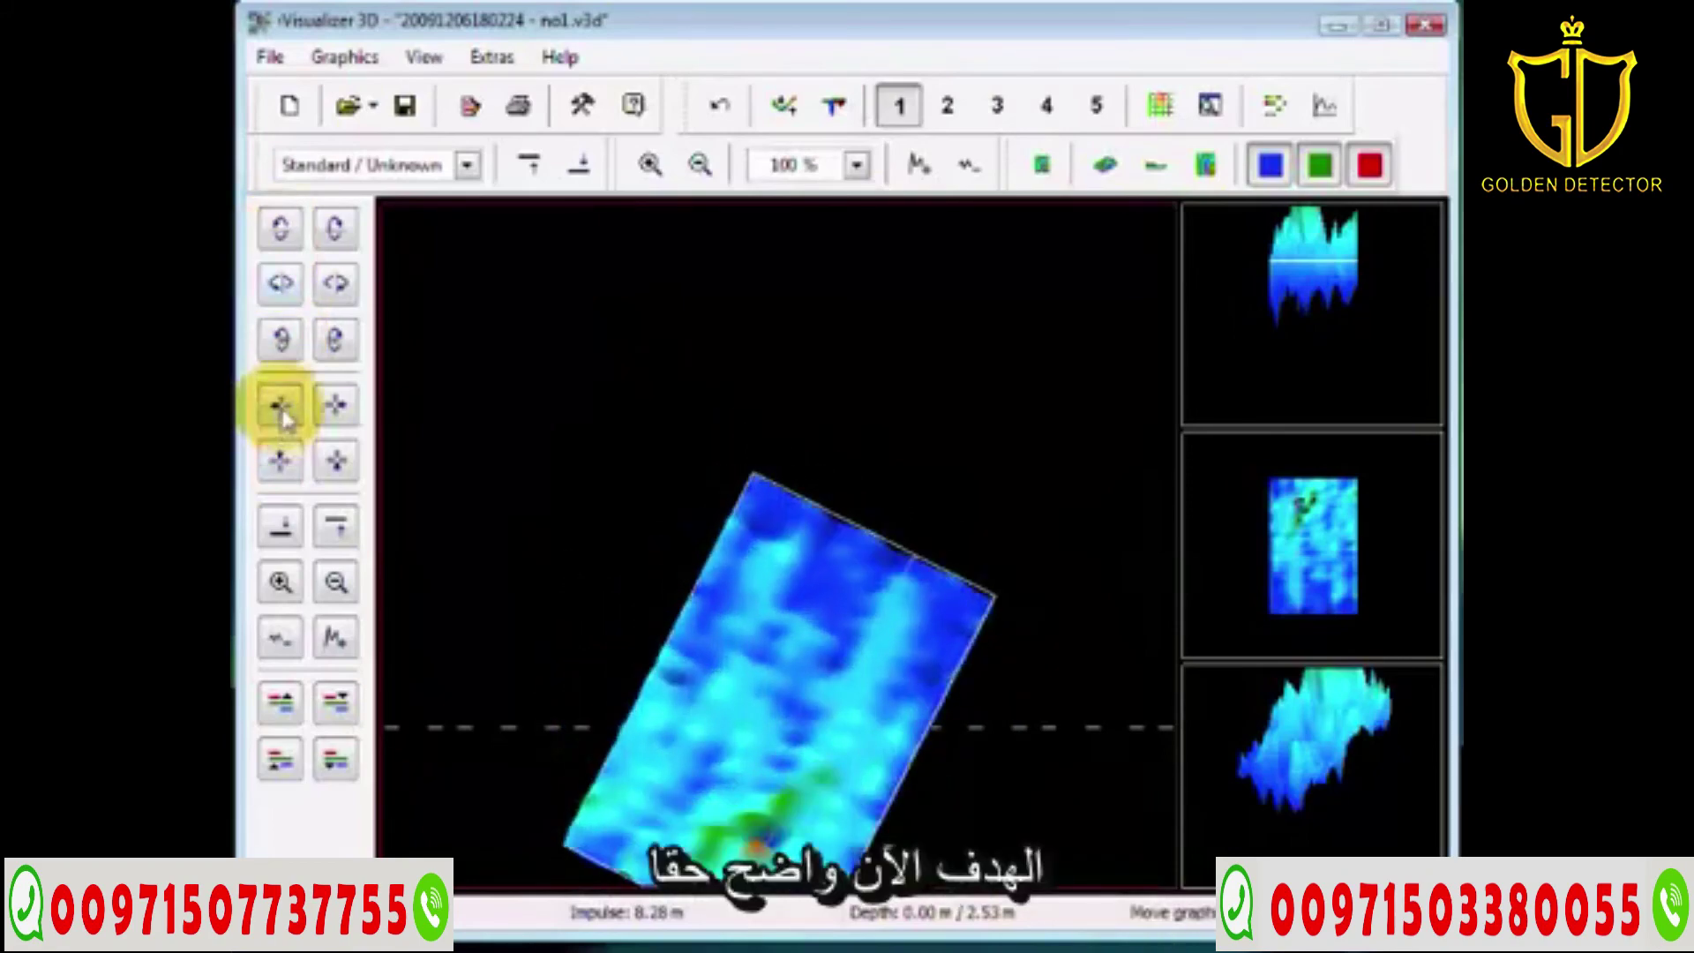
pyautogui.click(281, 461)
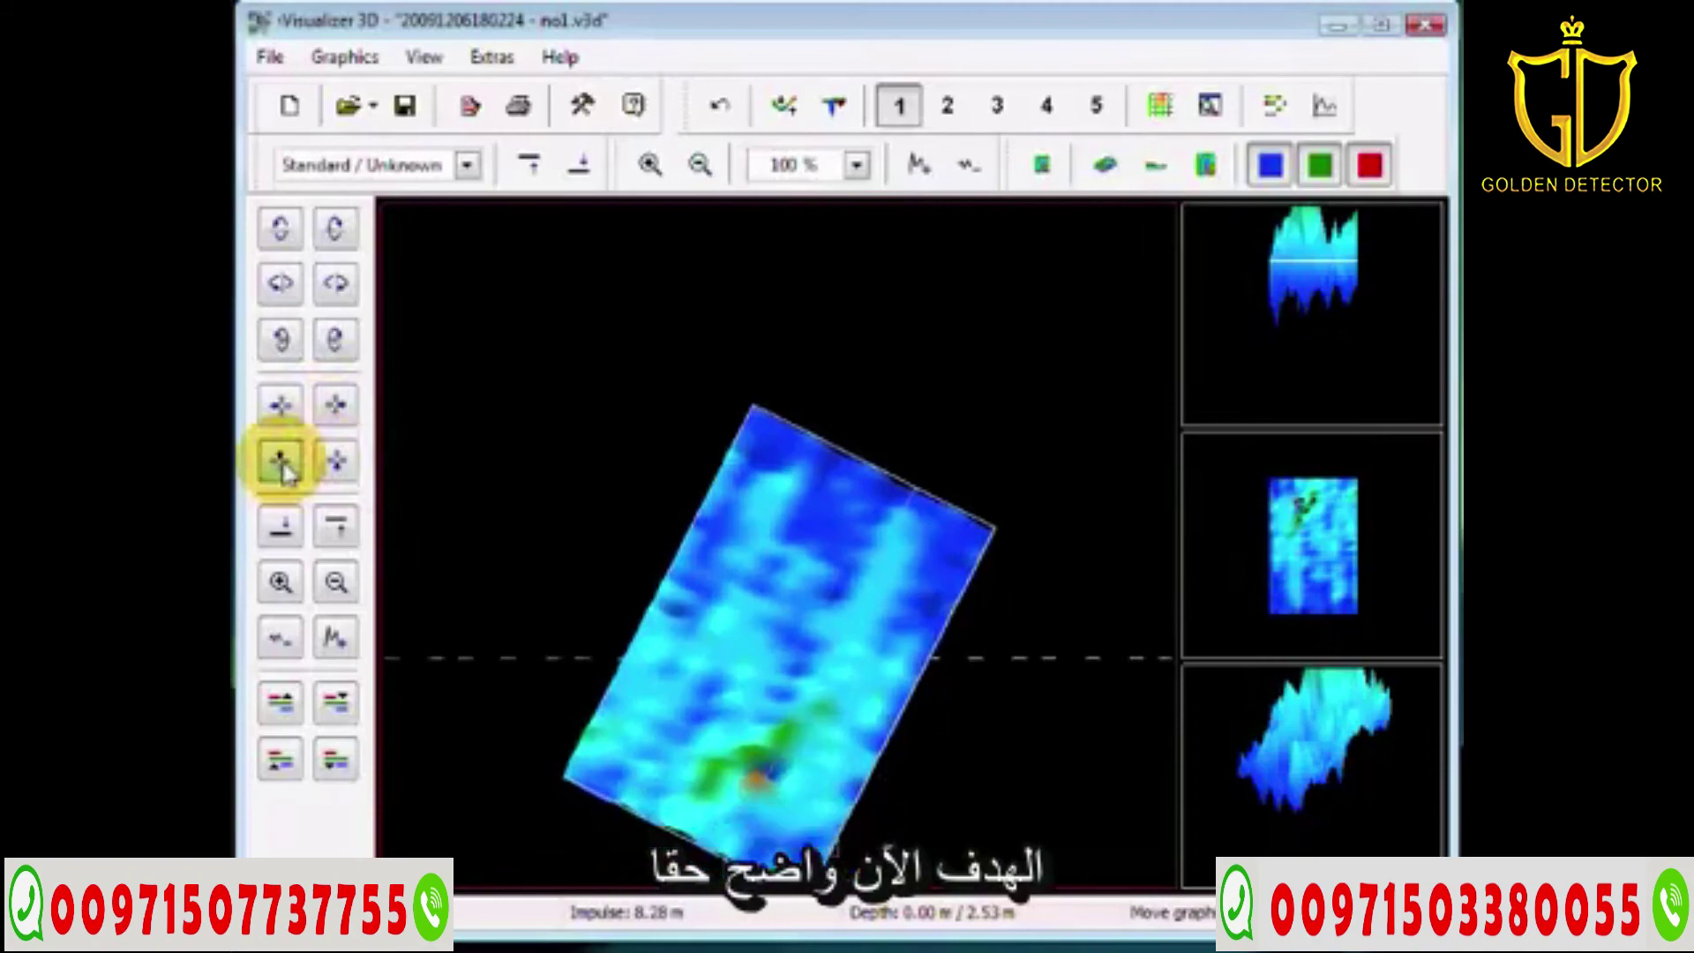
pyautogui.click(792, 608)
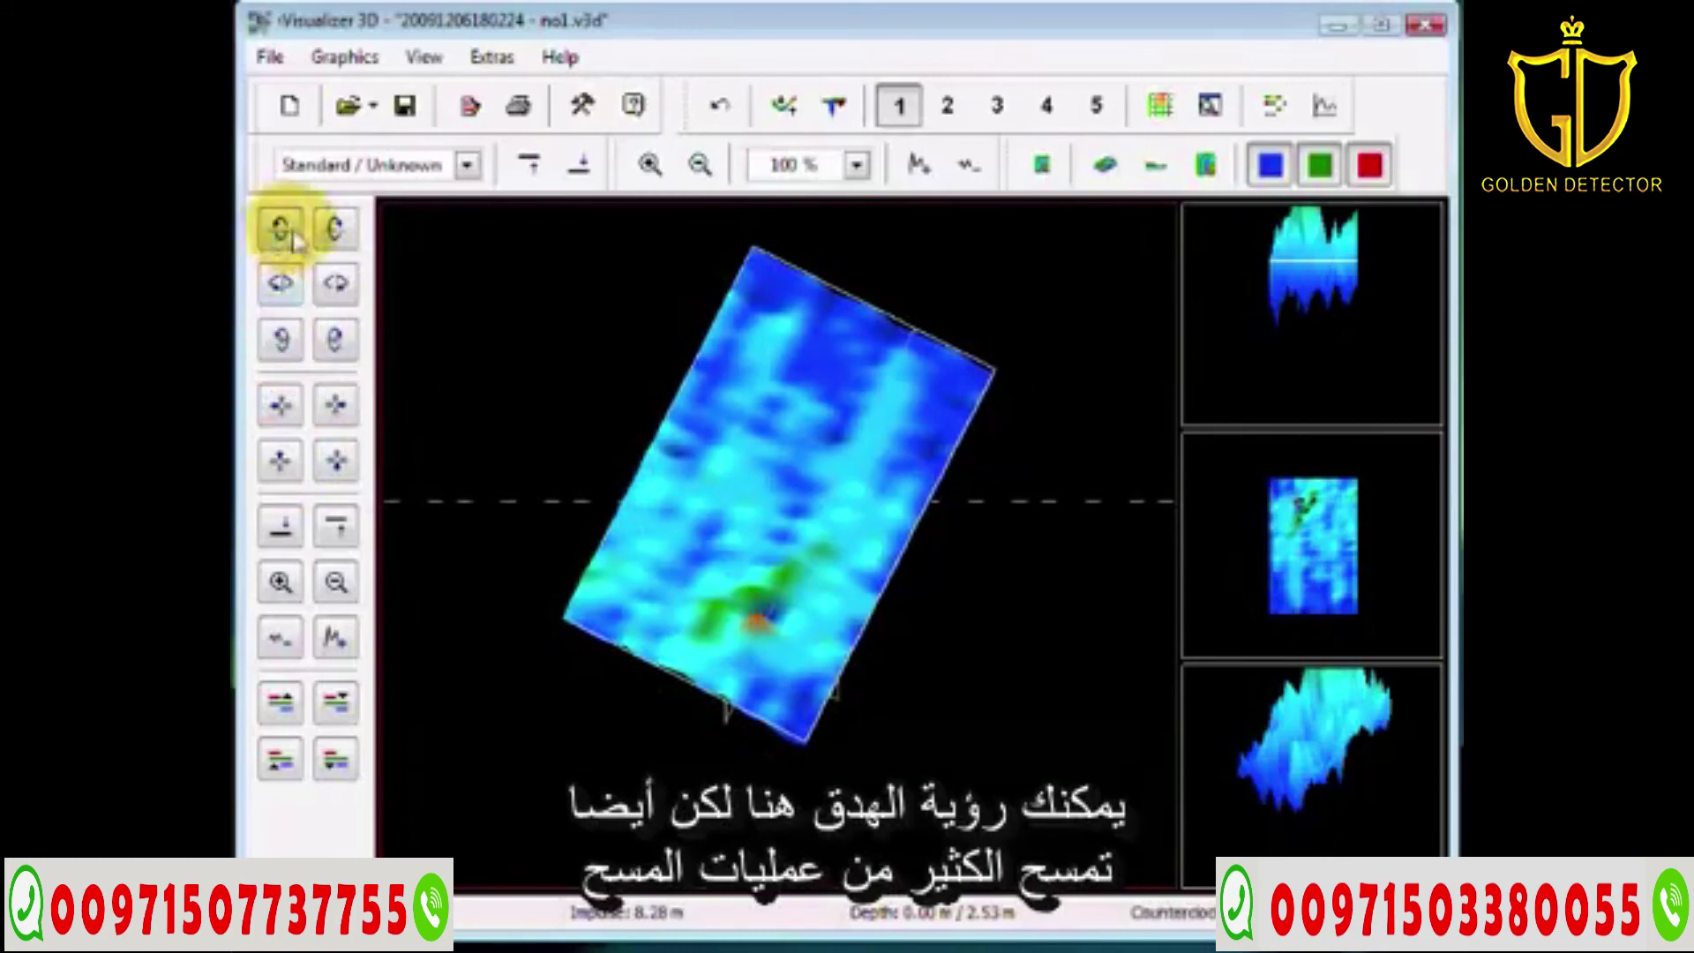
pyautogui.click(334, 229)
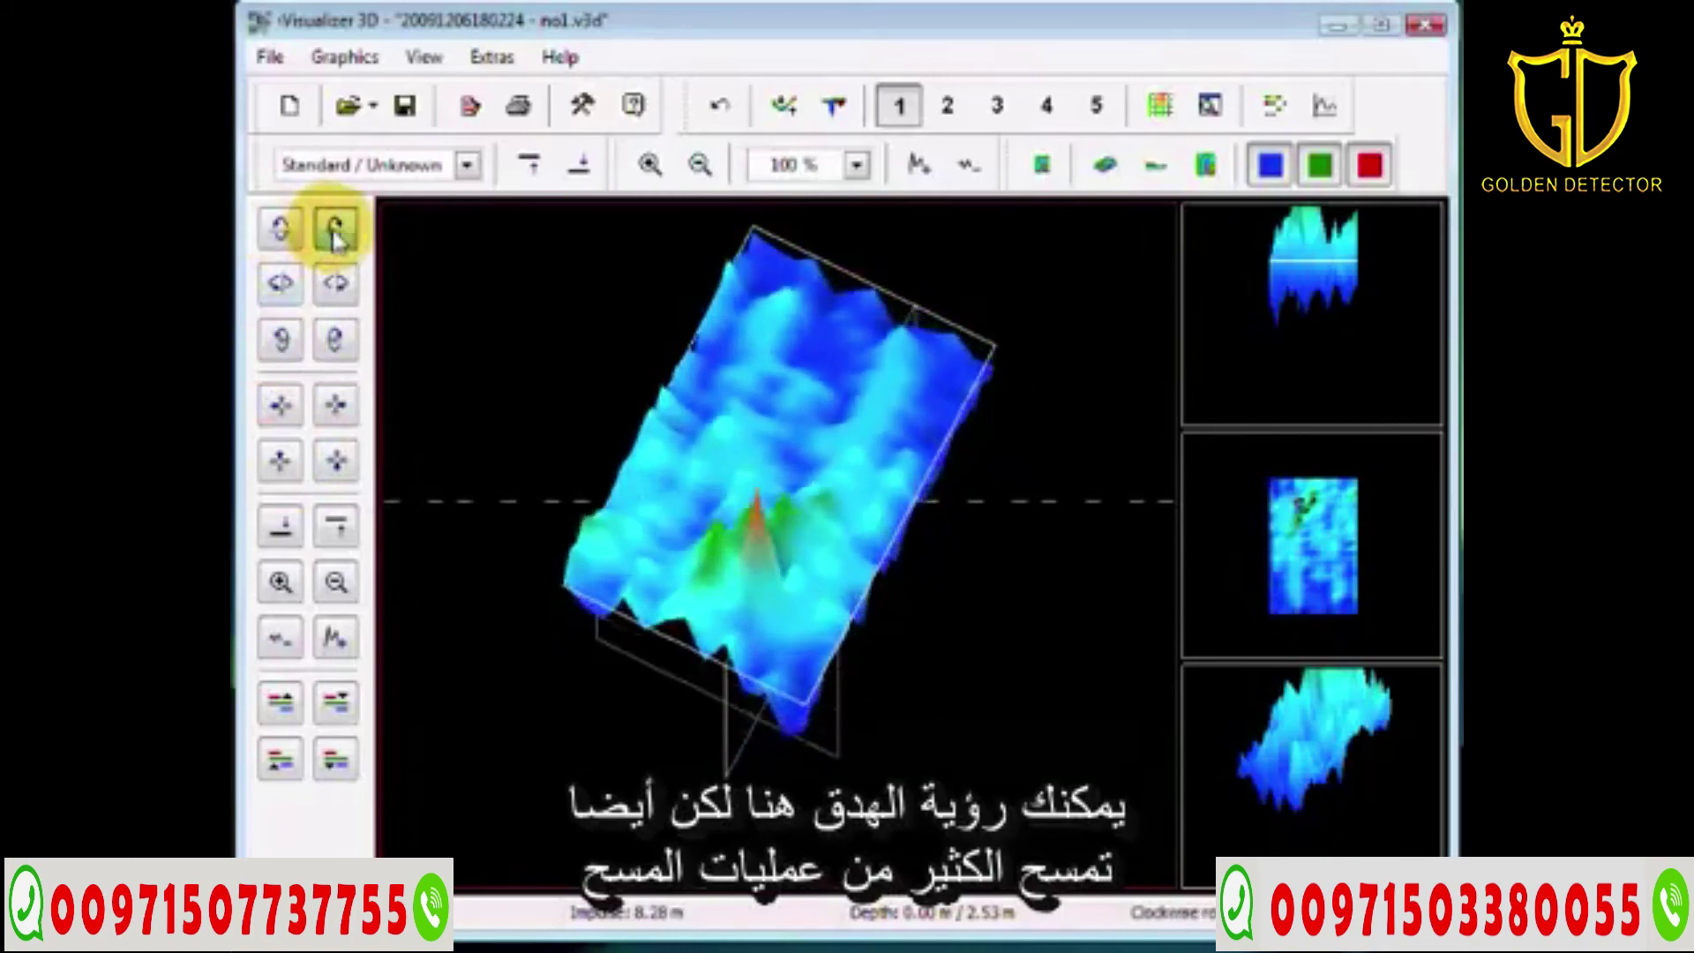
pyautogui.click(280, 229)
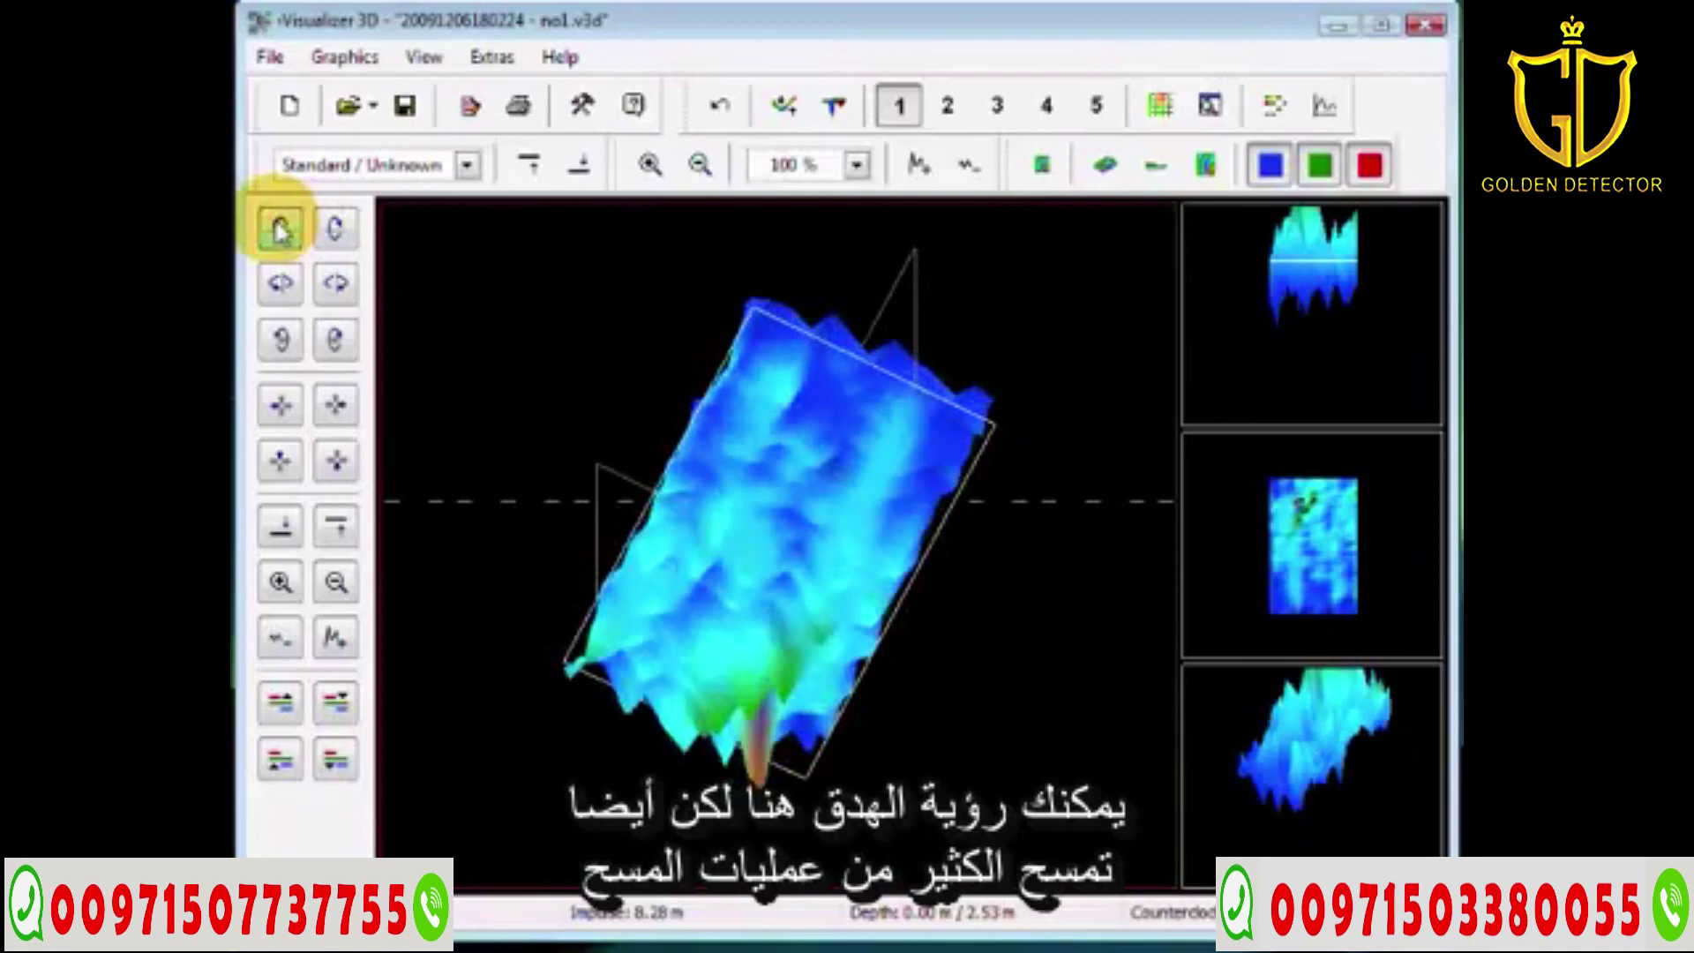
pyautogui.click(334, 228)
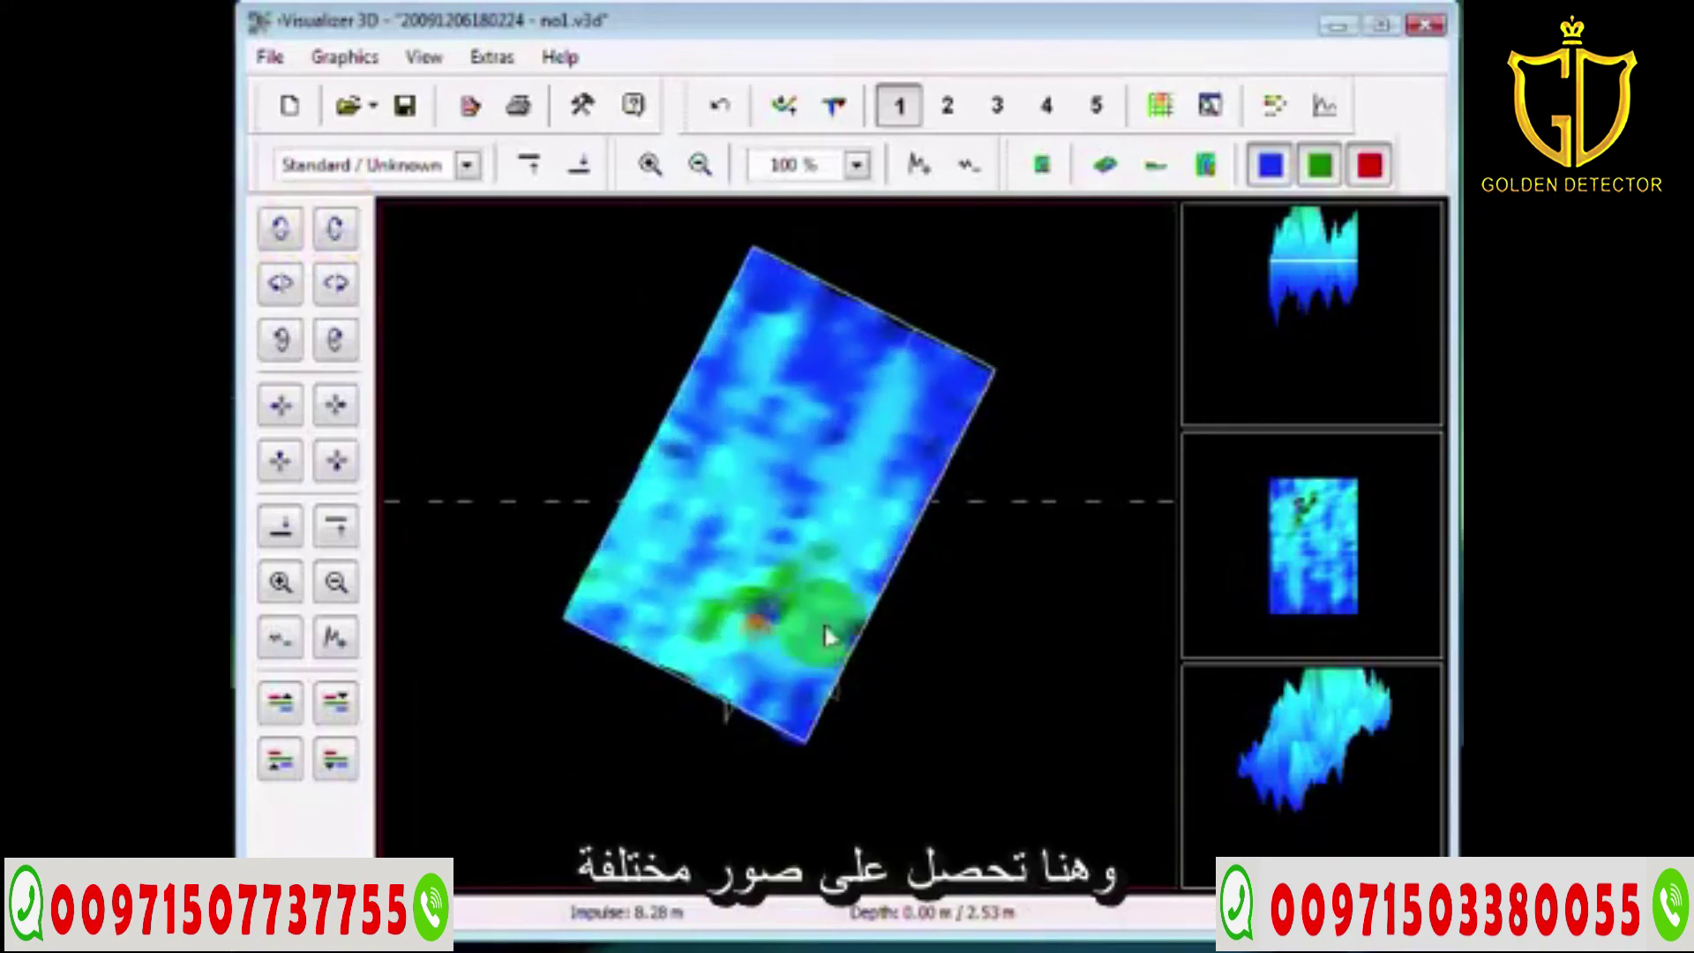